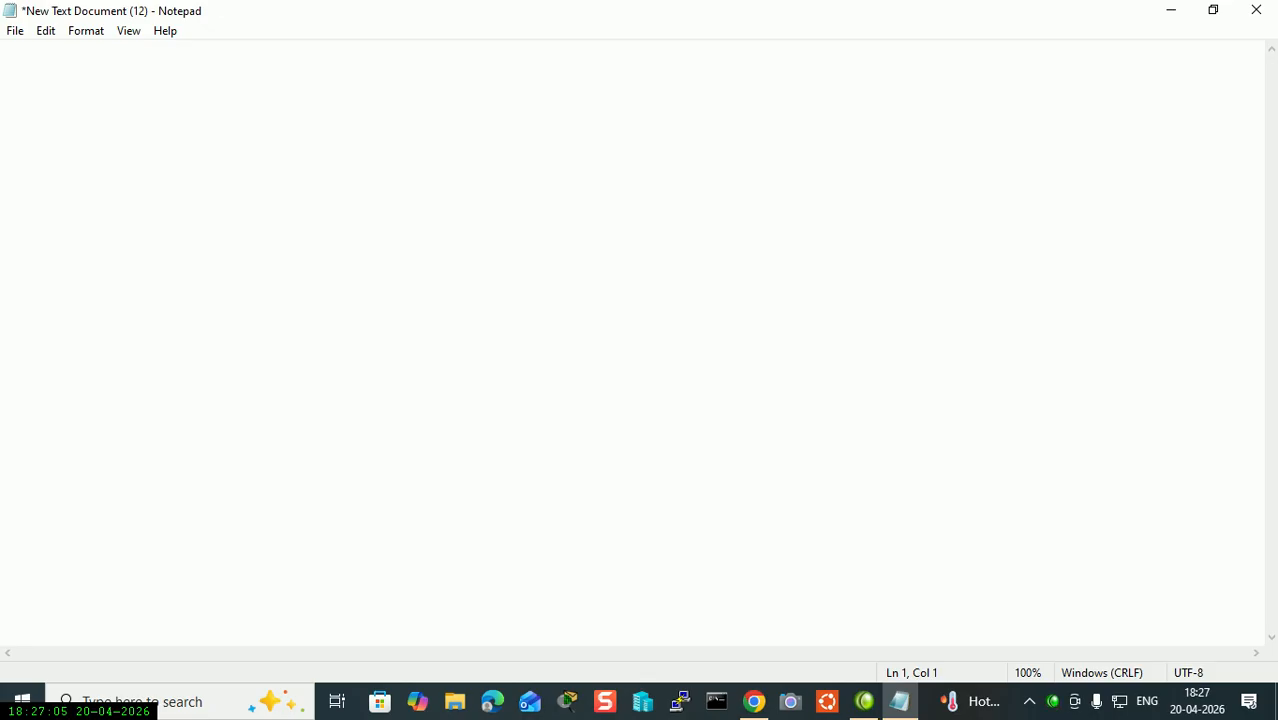
# Type the title 'windows today training session' and items 1 'install and configure dhcp server' and 2 'how to authorize dhcp server'.
pyautogui.write('today training session')
pyautogui.press('Return')
pyautogui.press('Return')
pyautogui.write('1. install and configure c')
pyautogui.press('BackSpace')
pyautogui.write('dhcp server')
pyautogui.press('Return')
pyautogui.press('Return')
pyautogui.write('2. ho')
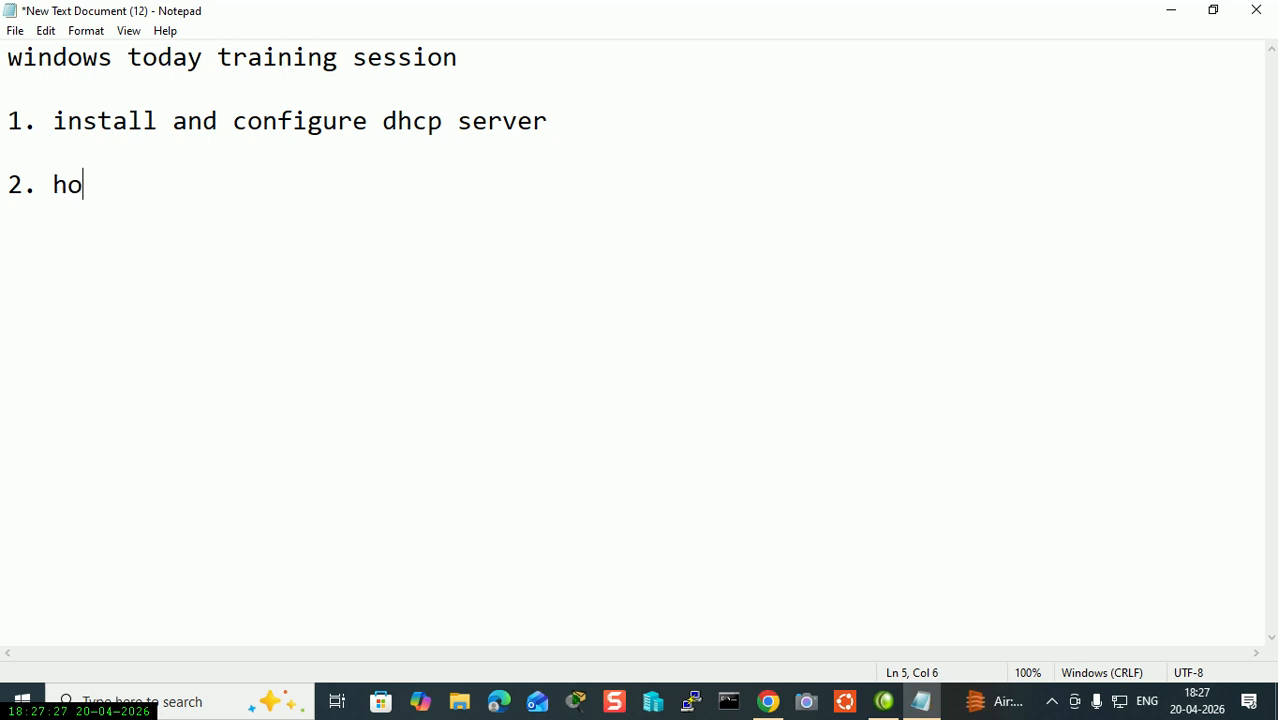
pyautogui.write('w to authorize dhcp server')
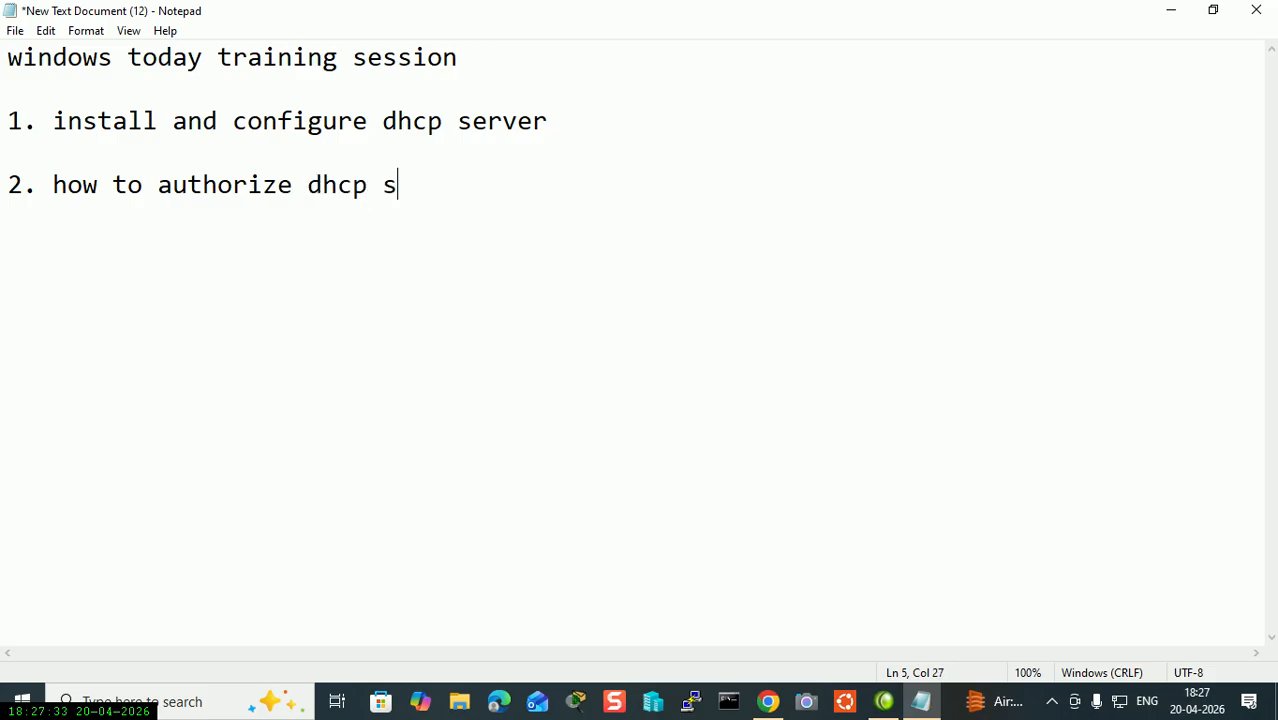
# Add items 3 'how to configure scope in dhcp server' and 4 'dhcp verification in member server'.
pyautogui.press('Return')
pyautogui.press('Return')
pyautogui.write('3. how to con')
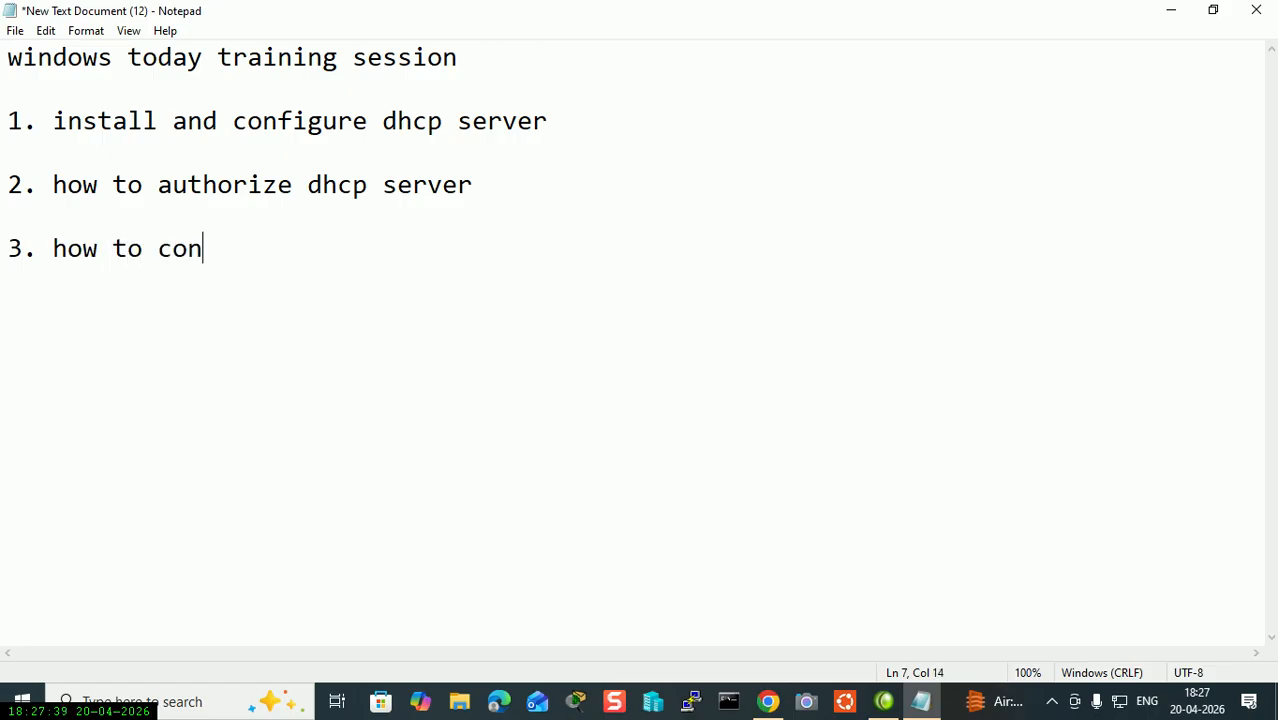
pyautogui.write('figure sco')
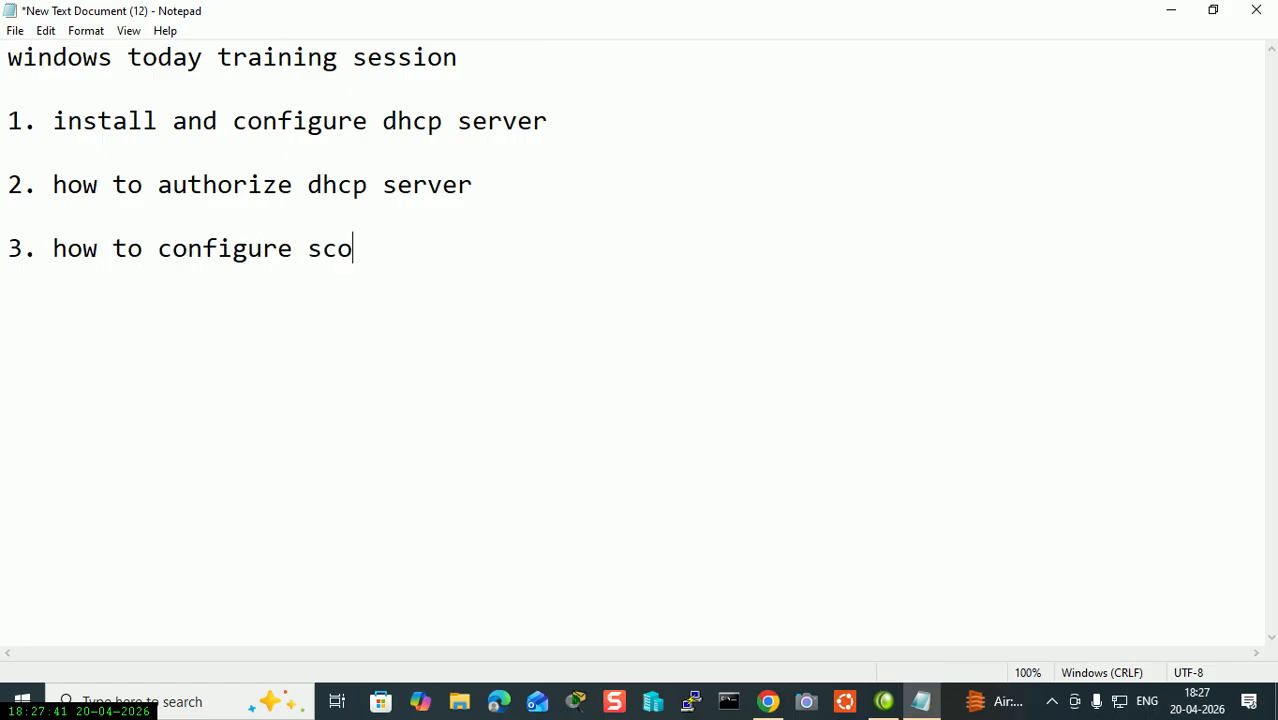
pyautogui.write('pe in dh')
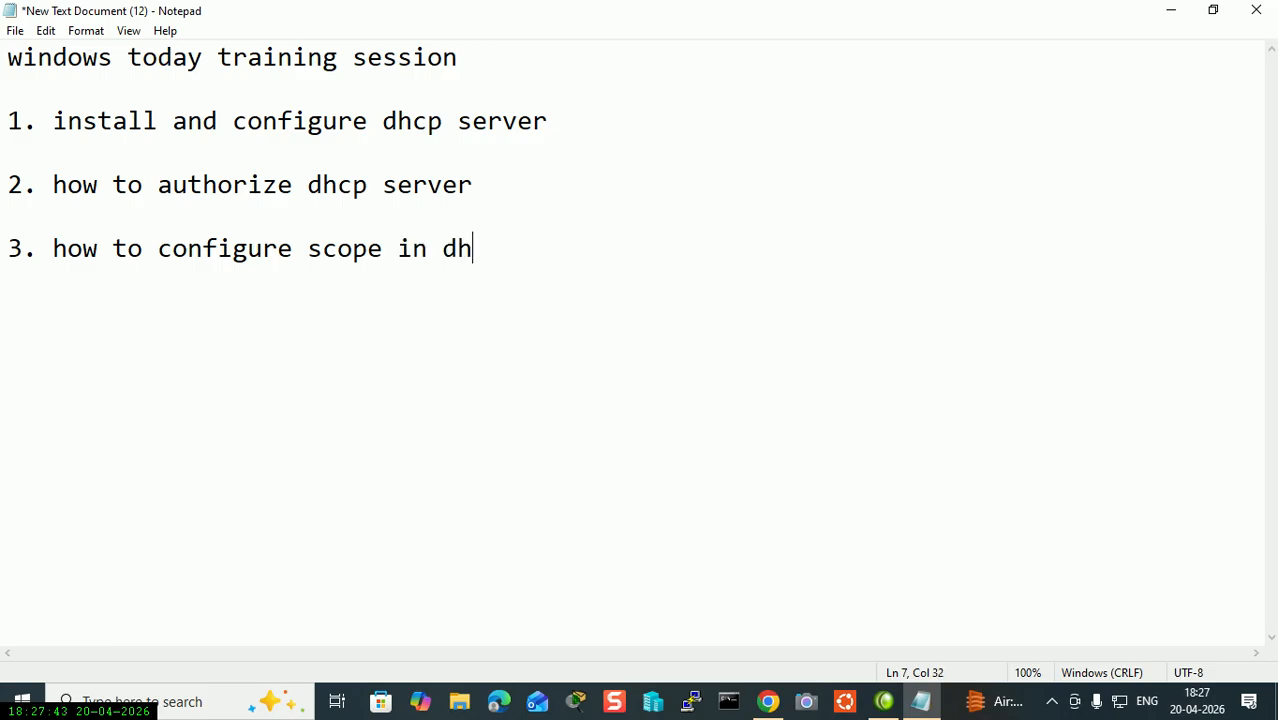
pyautogui.write('cp server')
pyautogui.press('Return')
pyautogui.press('Return')
pyautogui.write('4. ')
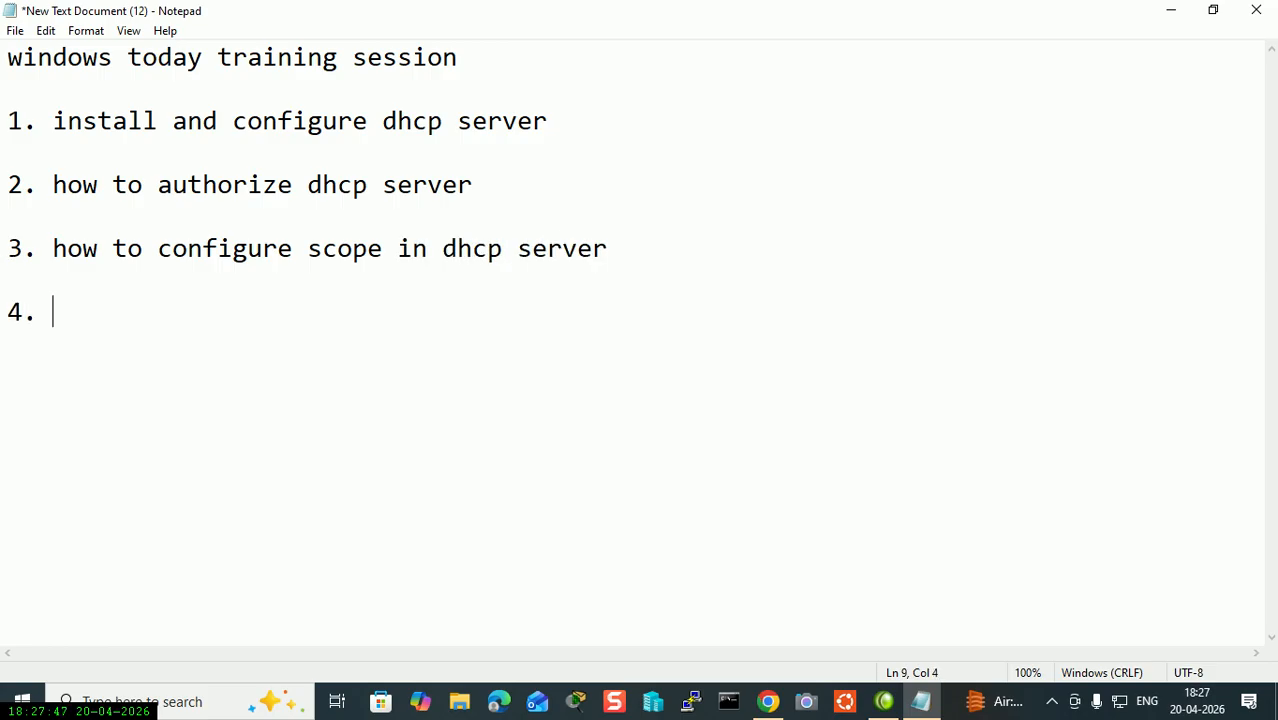
pyautogui.write('dhcp verifi')
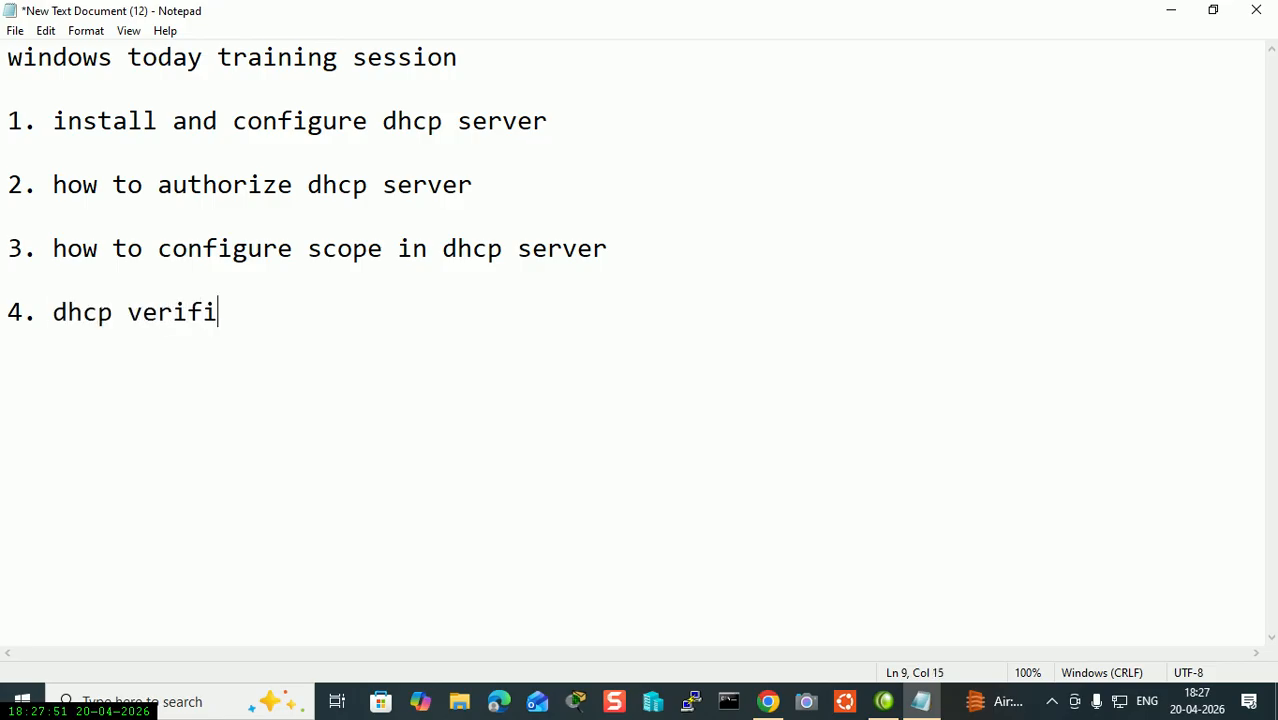
pyautogui.write('cation in meme')
pyautogui.press('BackSpace')
pyautogui.write('ber ')
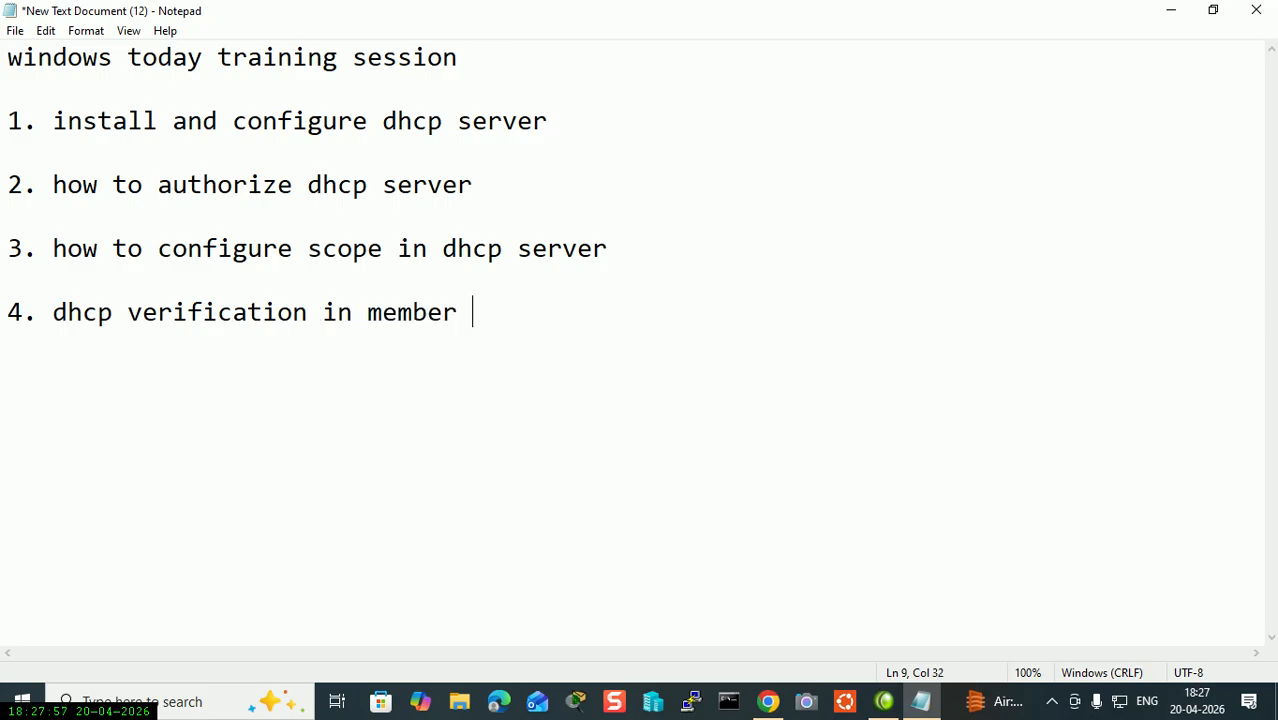
pyautogui.write('server')
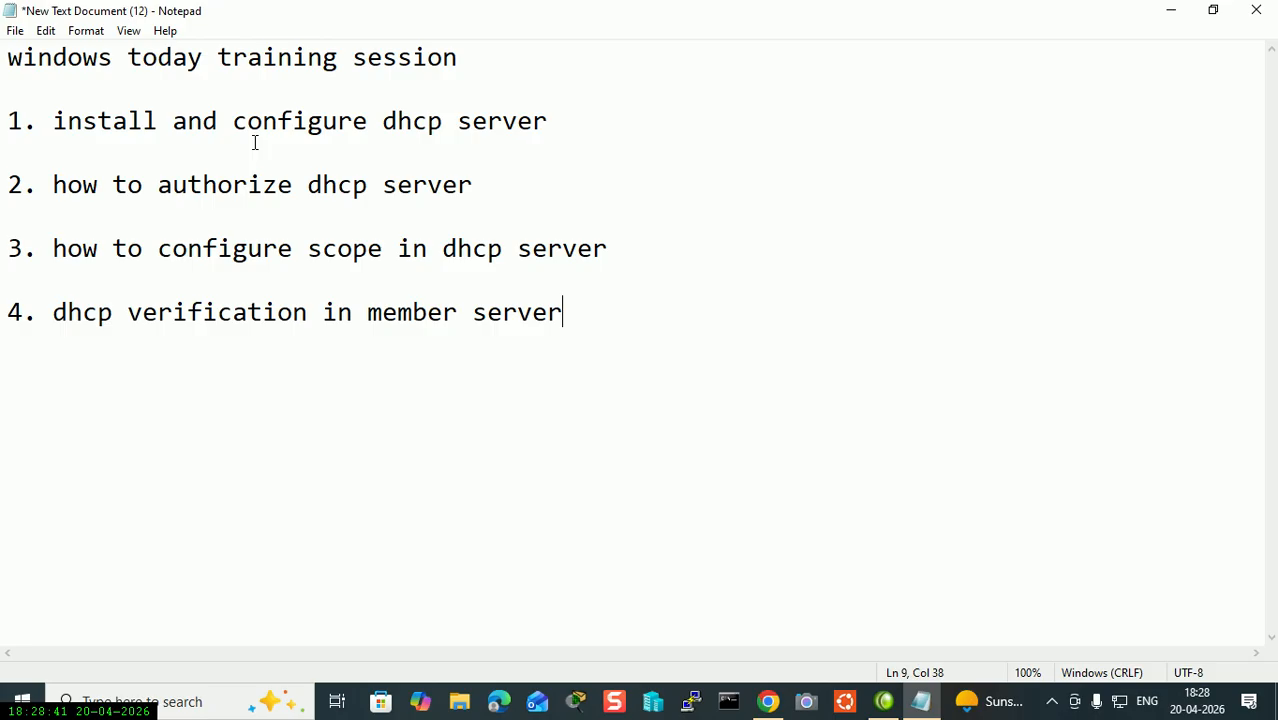
# Minimize Notepad, return to the Azure portal and open the MCSALAB VM's Size page.
pyautogui.click(1173, 11)
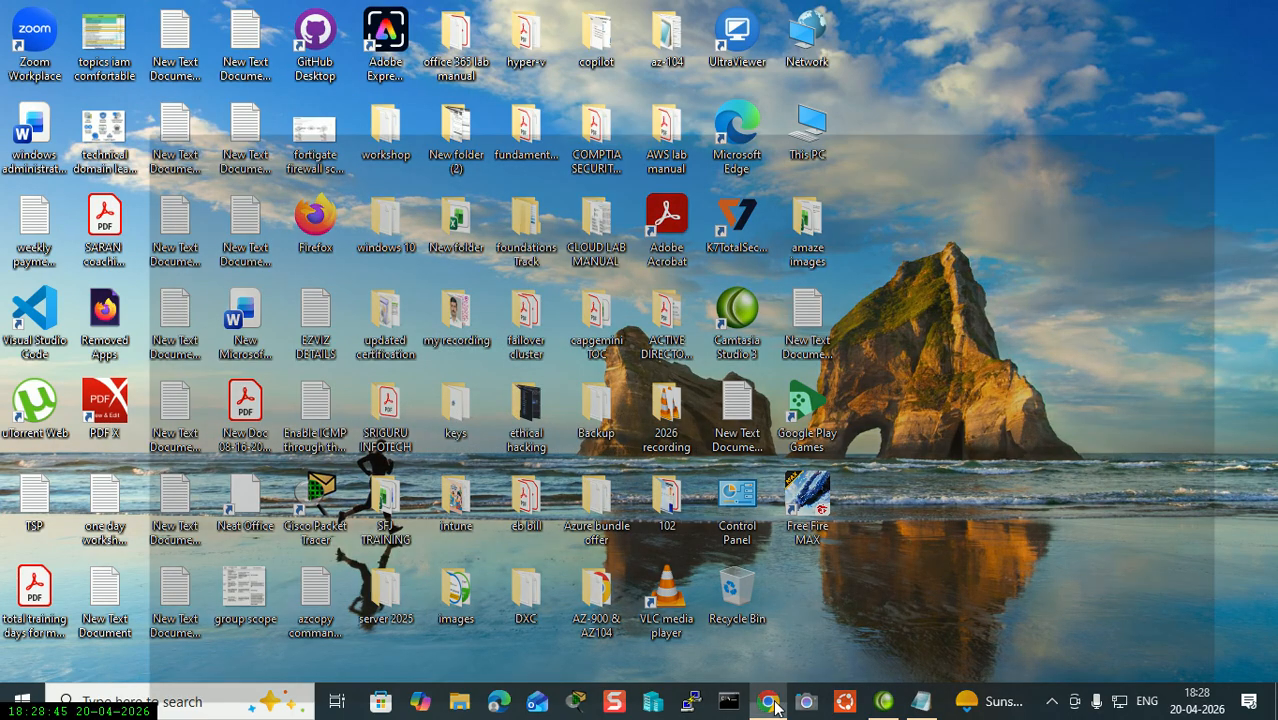
pyautogui.click(768, 701)
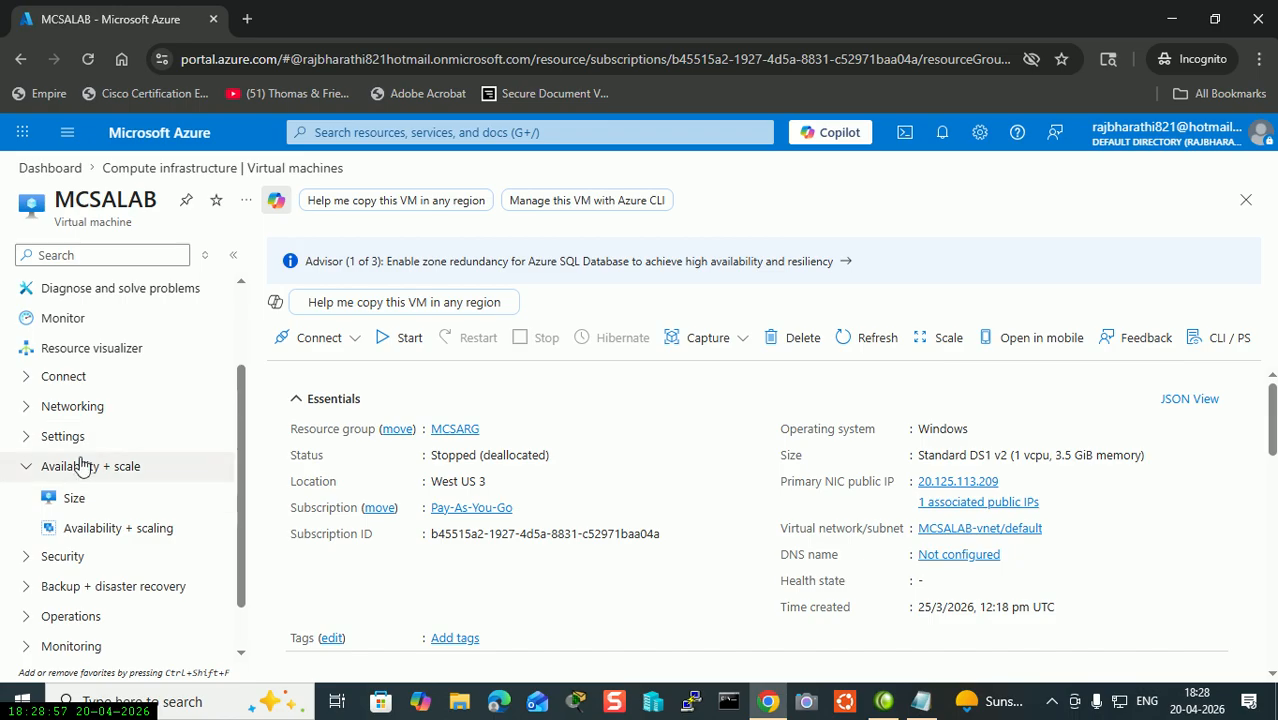
pyautogui.click(74, 498)
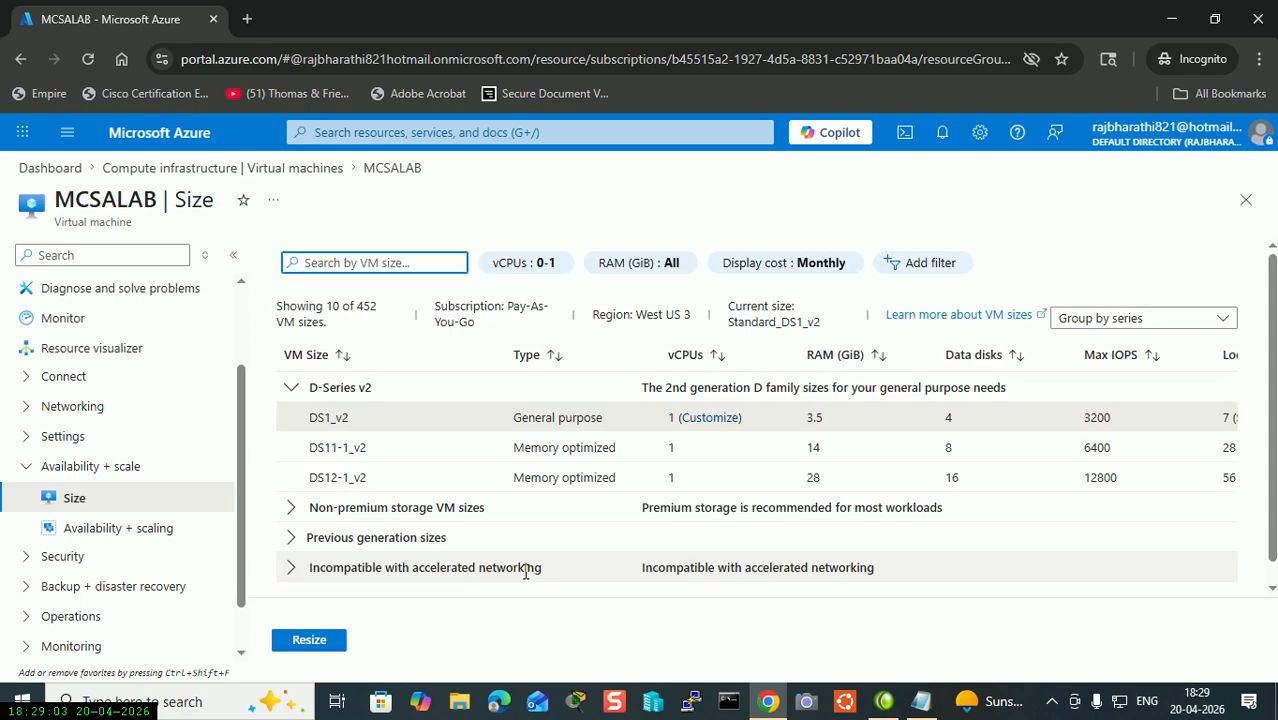
# List sizes with any vCPU count, resize MCSALAB to D8s_v3, and check the resize notification.
pyautogui.click(535, 266)
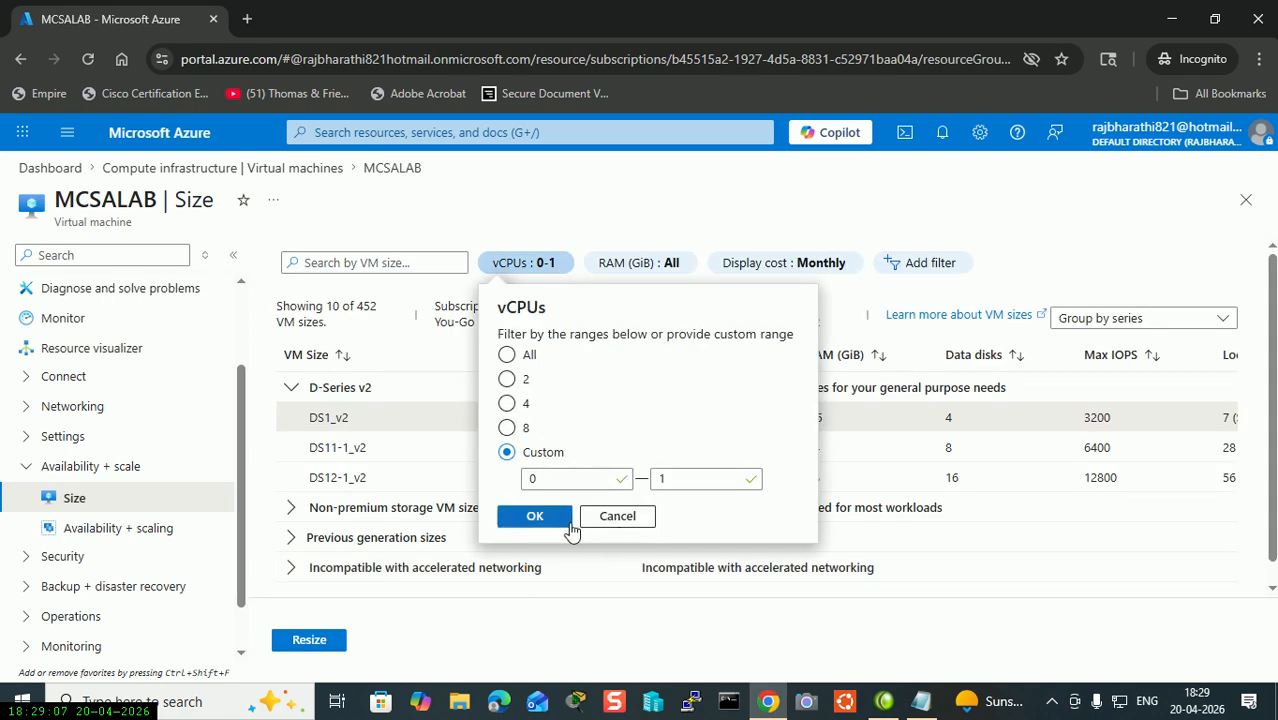
pyautogui.click(507, 355)
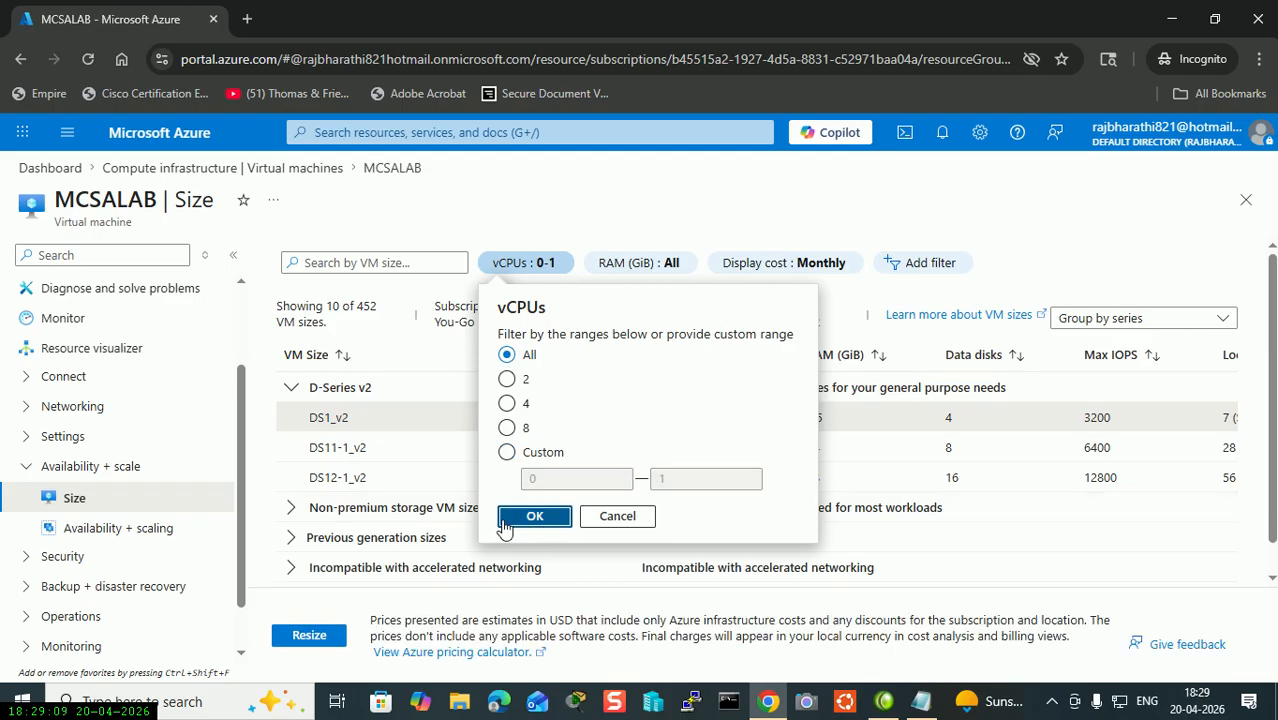
pyautogui.click(530, 515)
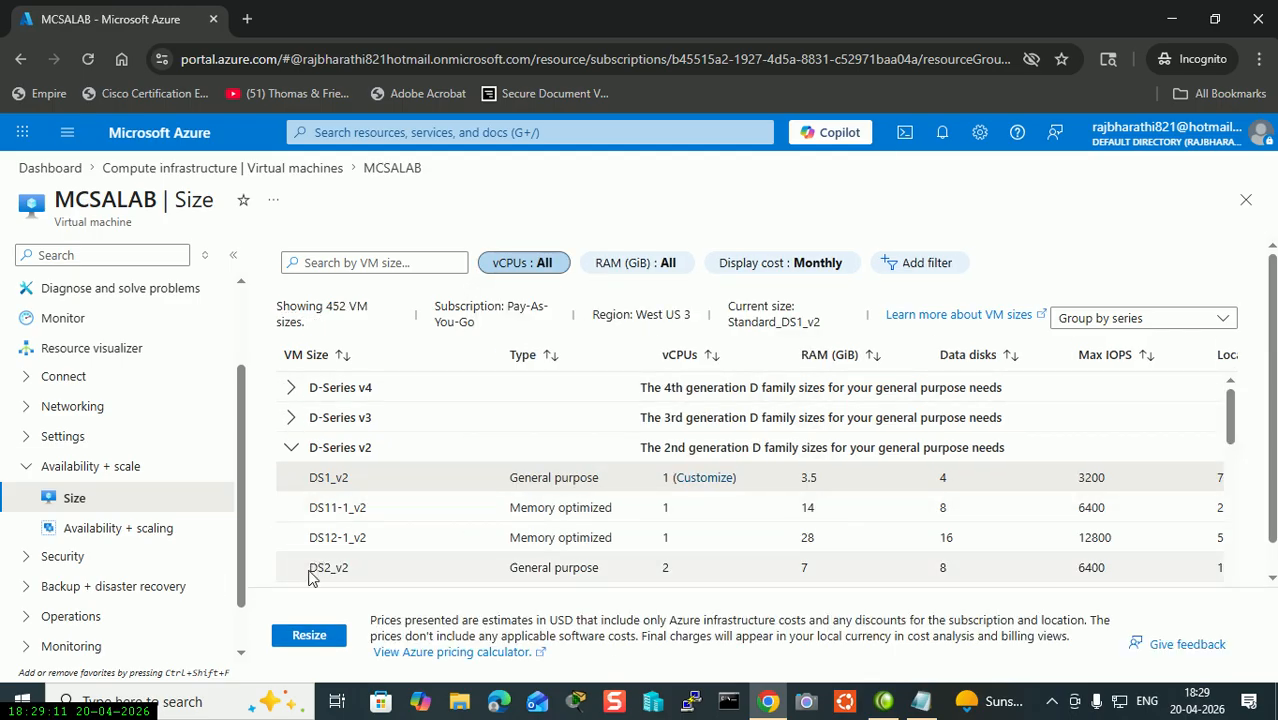
pyautogui.click(290, 418)
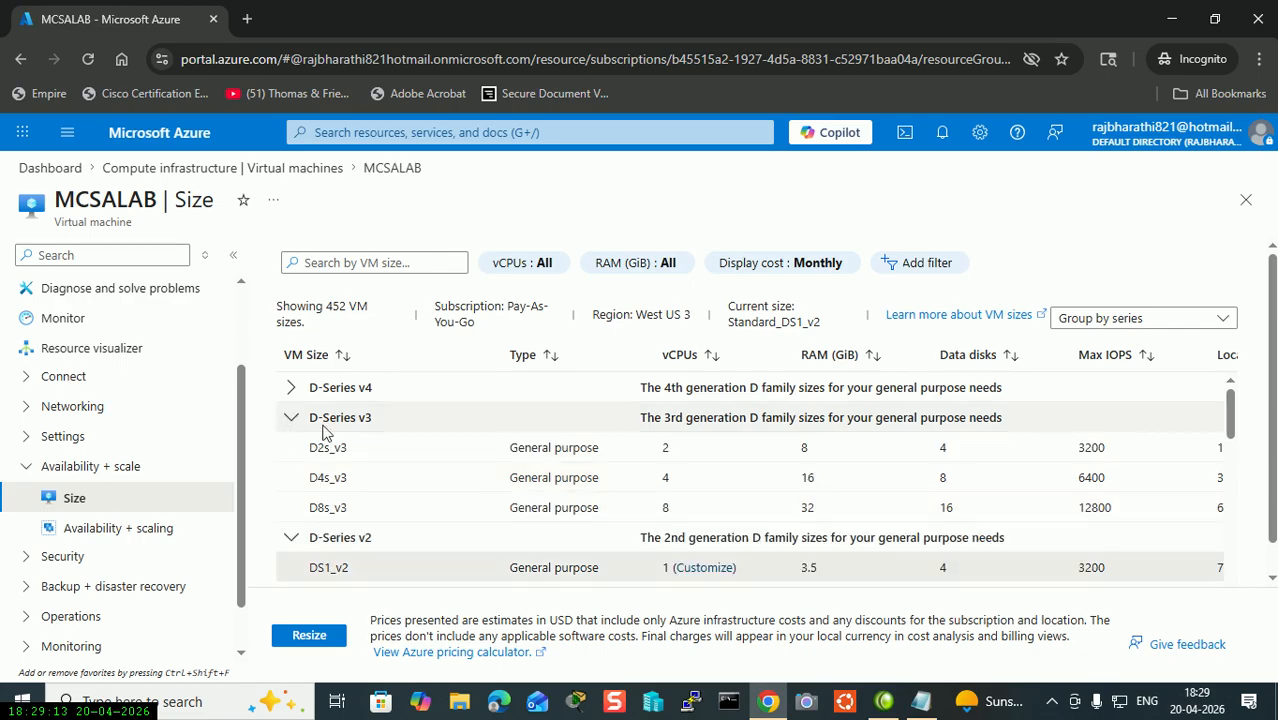
pyautogui.click(361, 515)
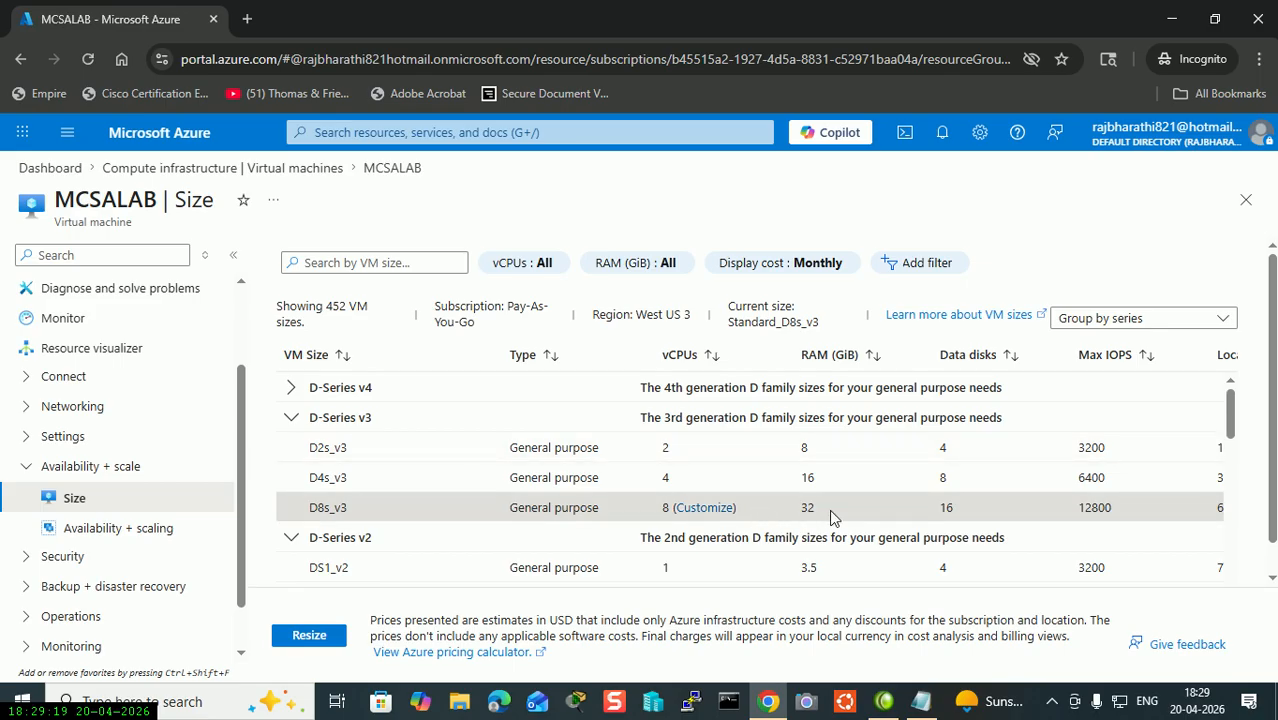
pyautogui.click(300, 636)
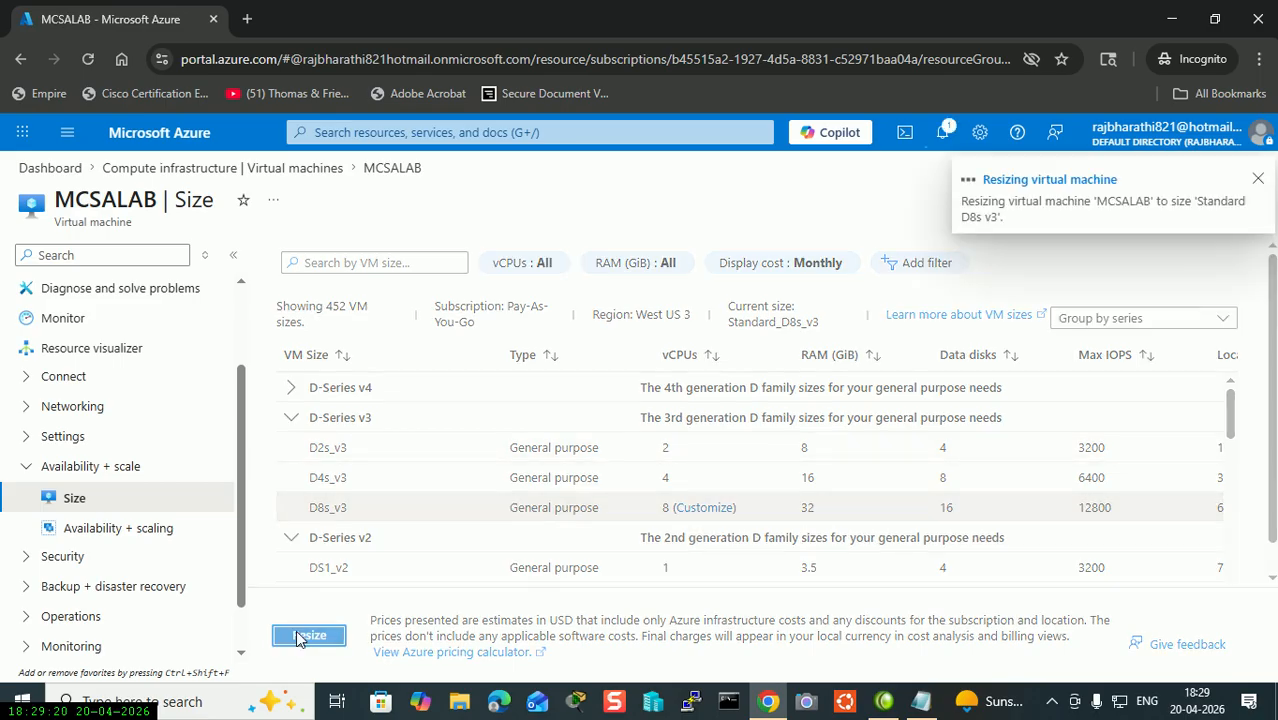
pyautogui.click(943, 133)
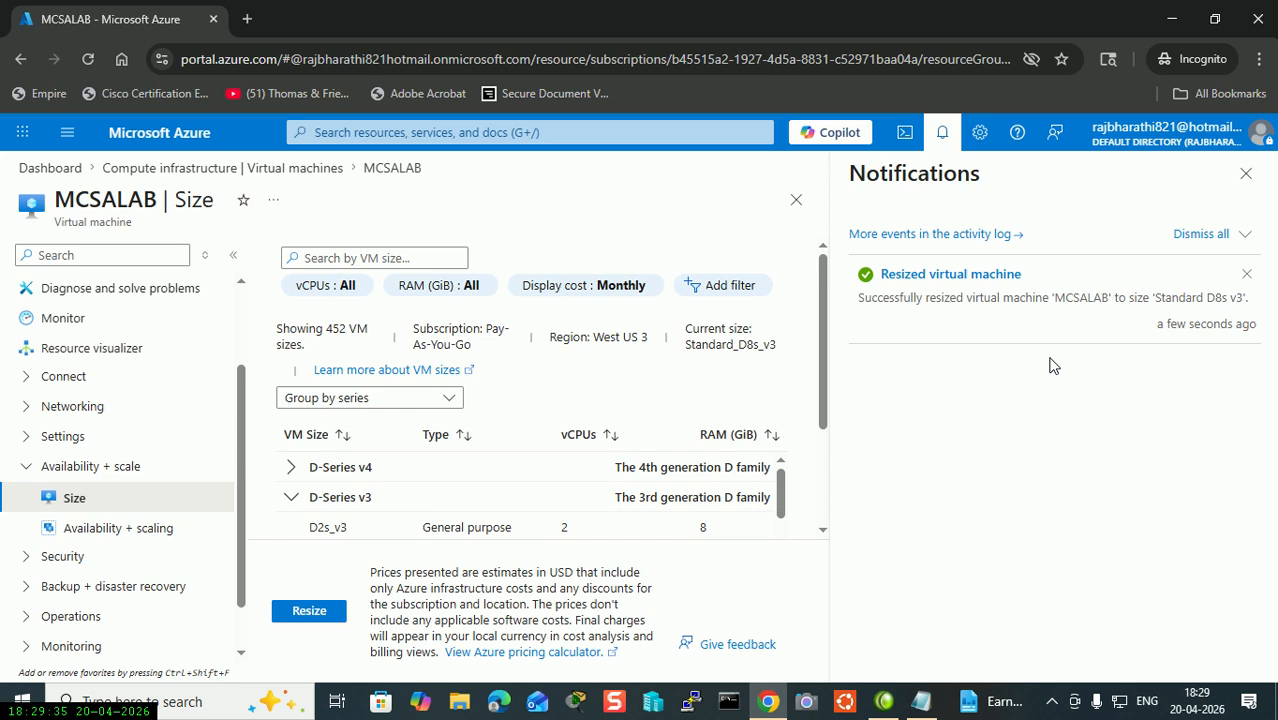
pyautogui.click(1245, 173)
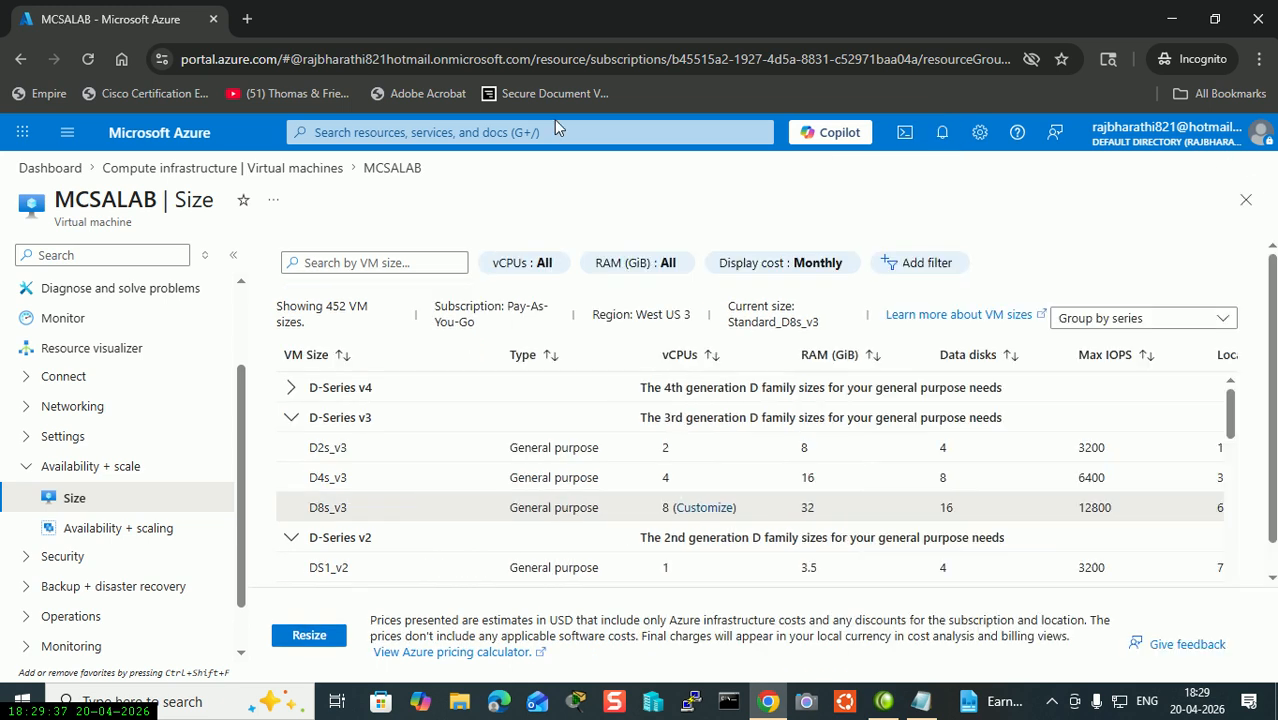
# Open MCSALAB's Overview, refresh, and check that Size reads Standard D8s v3 (8 vcpus, 32 GiB).
pyautogui.scroll(3, 43, 400)
pyautogui.click(64, 288)
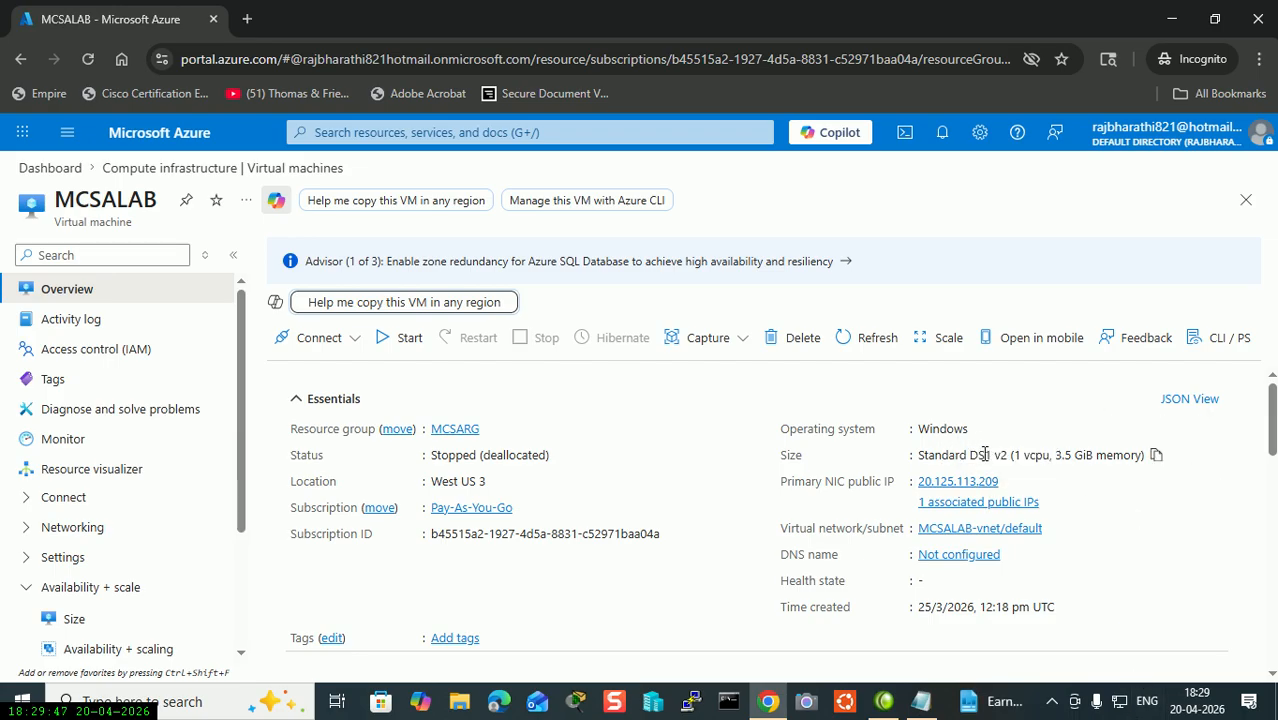
pyautogui.moveTo(922, 457); pyautogui.dragTo(1149, 482)
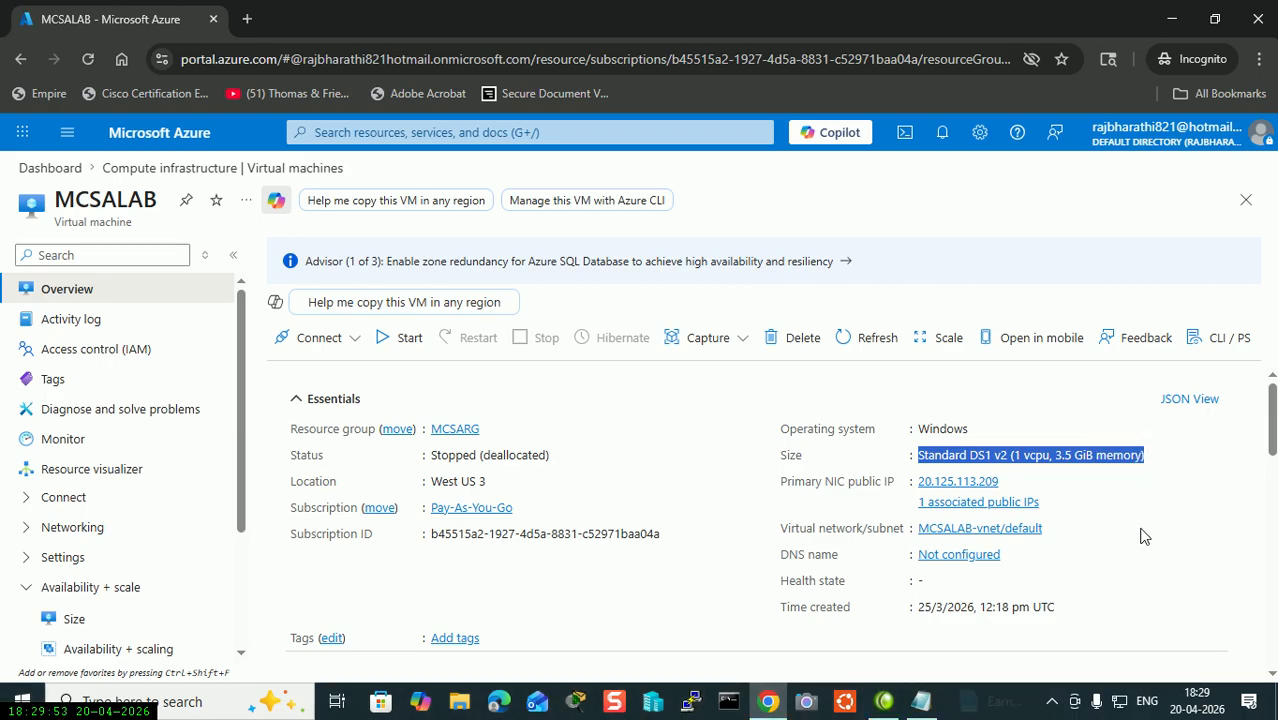
pyautogui.click(88, 59)
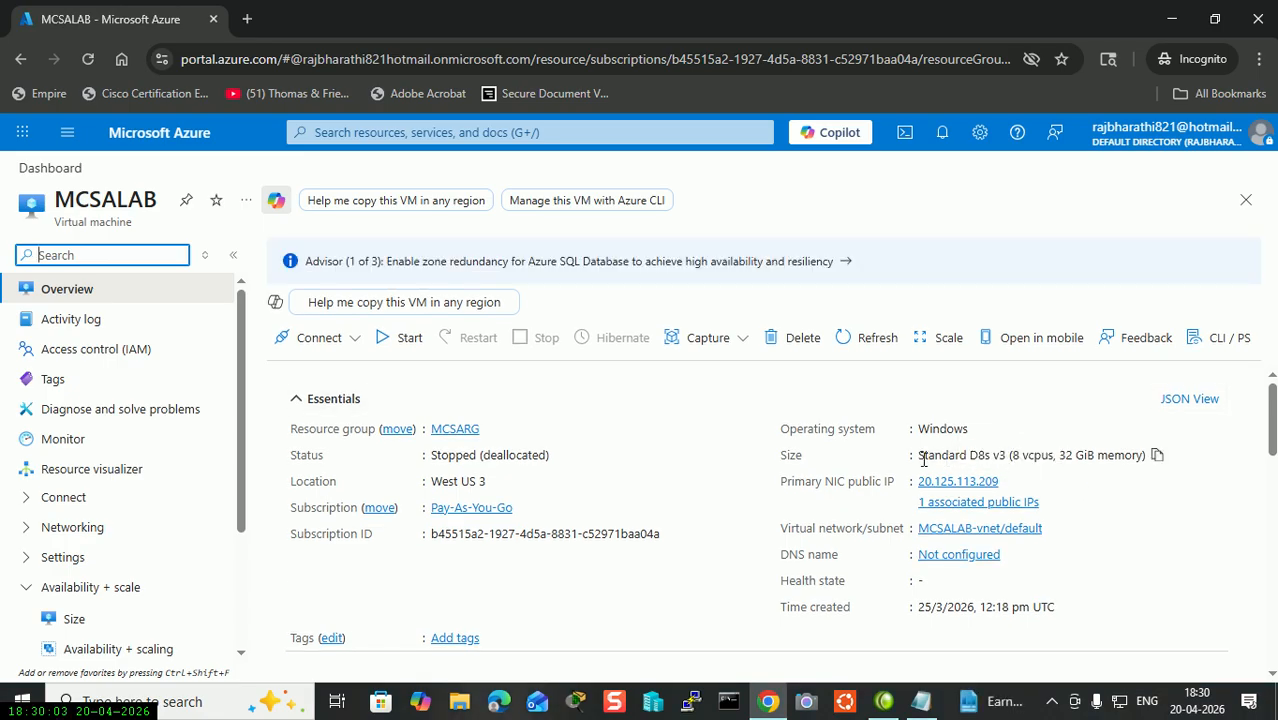
pyautogui.moveTo(918, 459); pyautogui.dragTo(1150, 462)
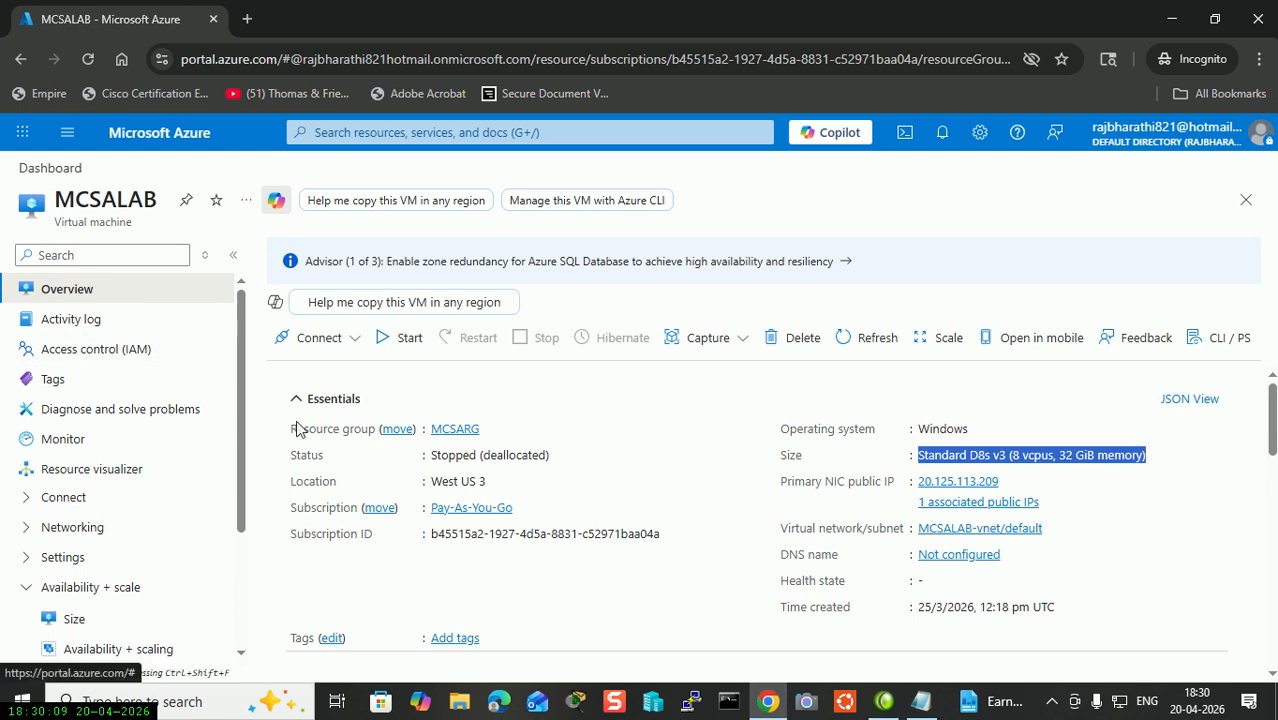
# Start the MCSALAB virtual machine and follow its progress in notifications.
pyautogui.click(400, 339)
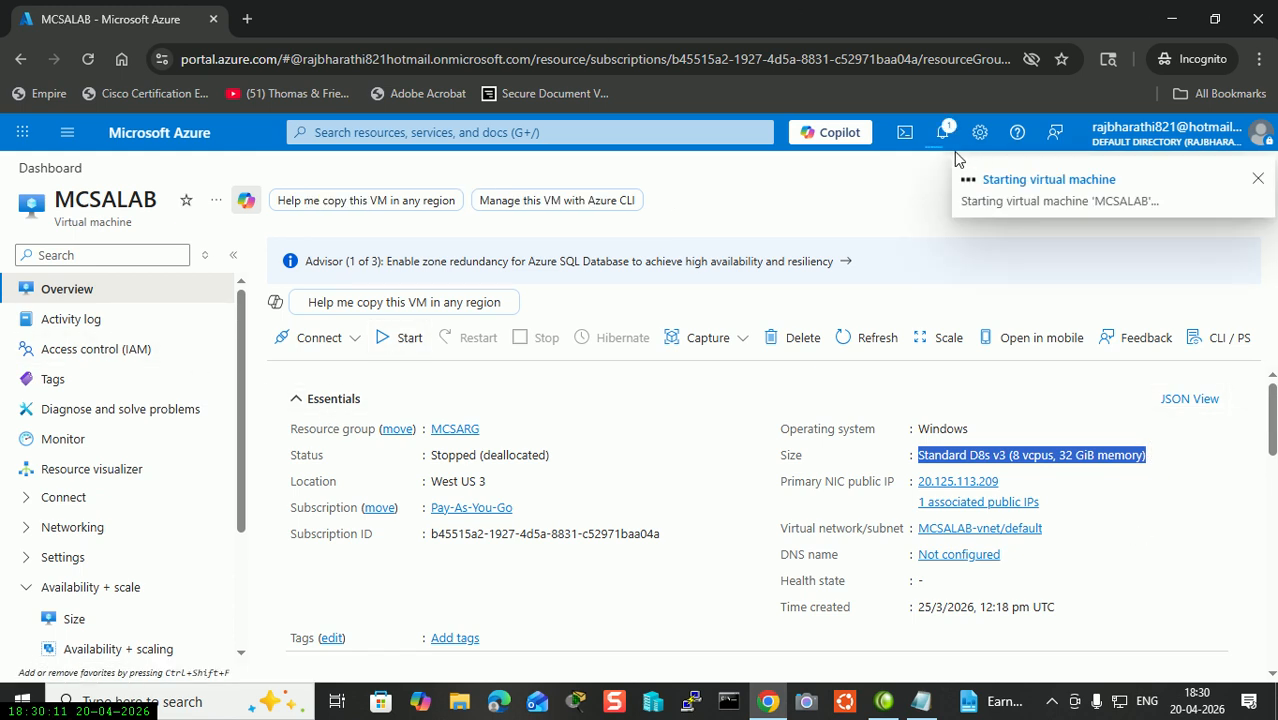
pyautogui.click(941, 133)
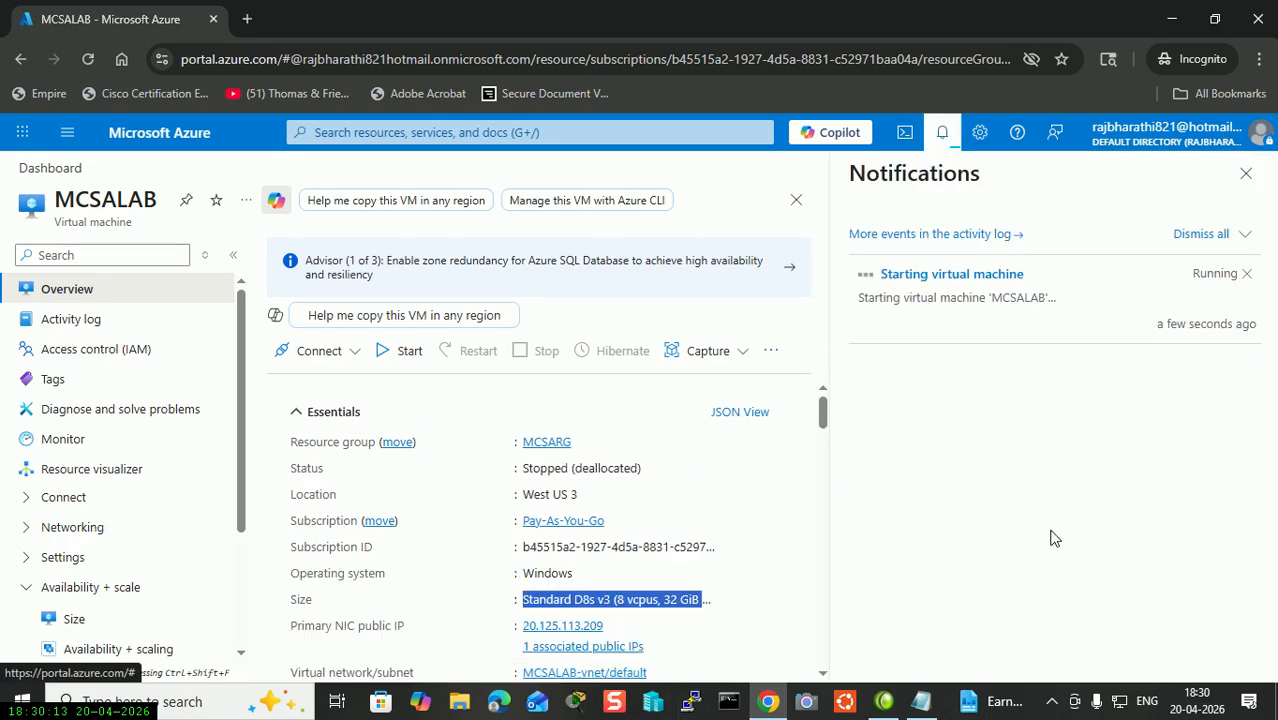
pyautogui.click(1246, 173)
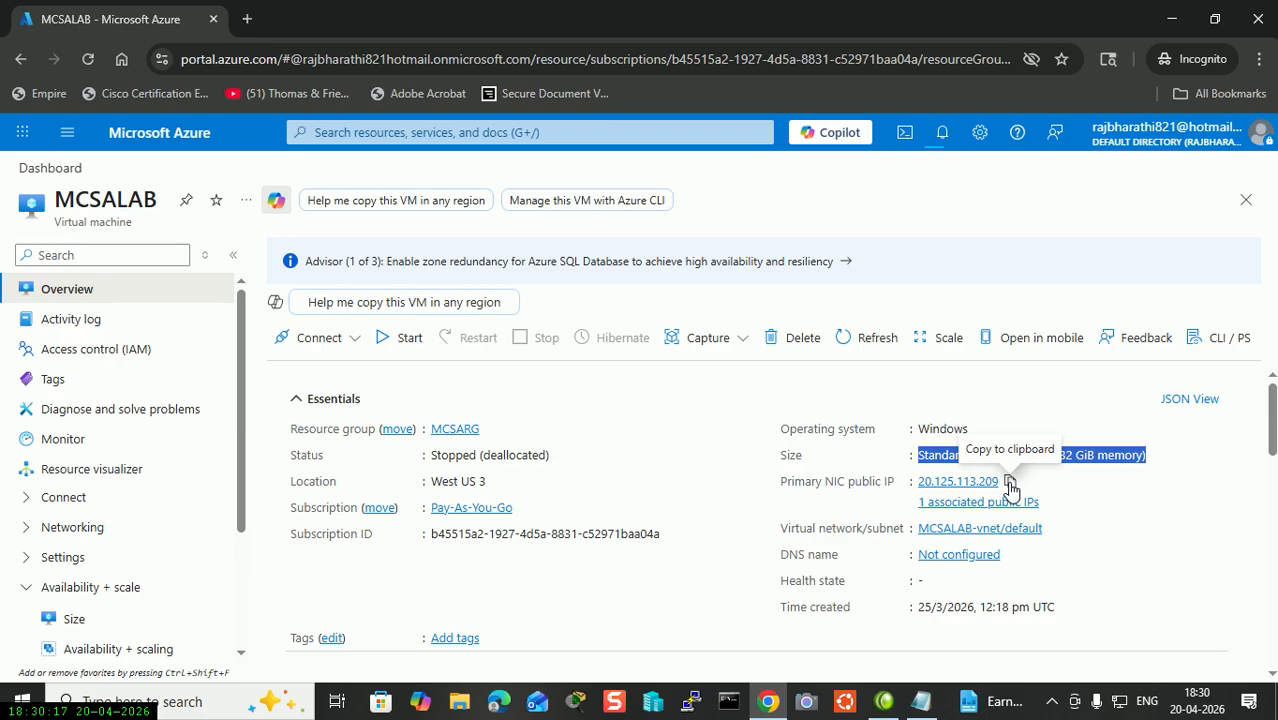
# Copy the public IP 20.125.113.209 and confirm the 'Started virtual machine' notification.
pyautogui.click(1010, 483)
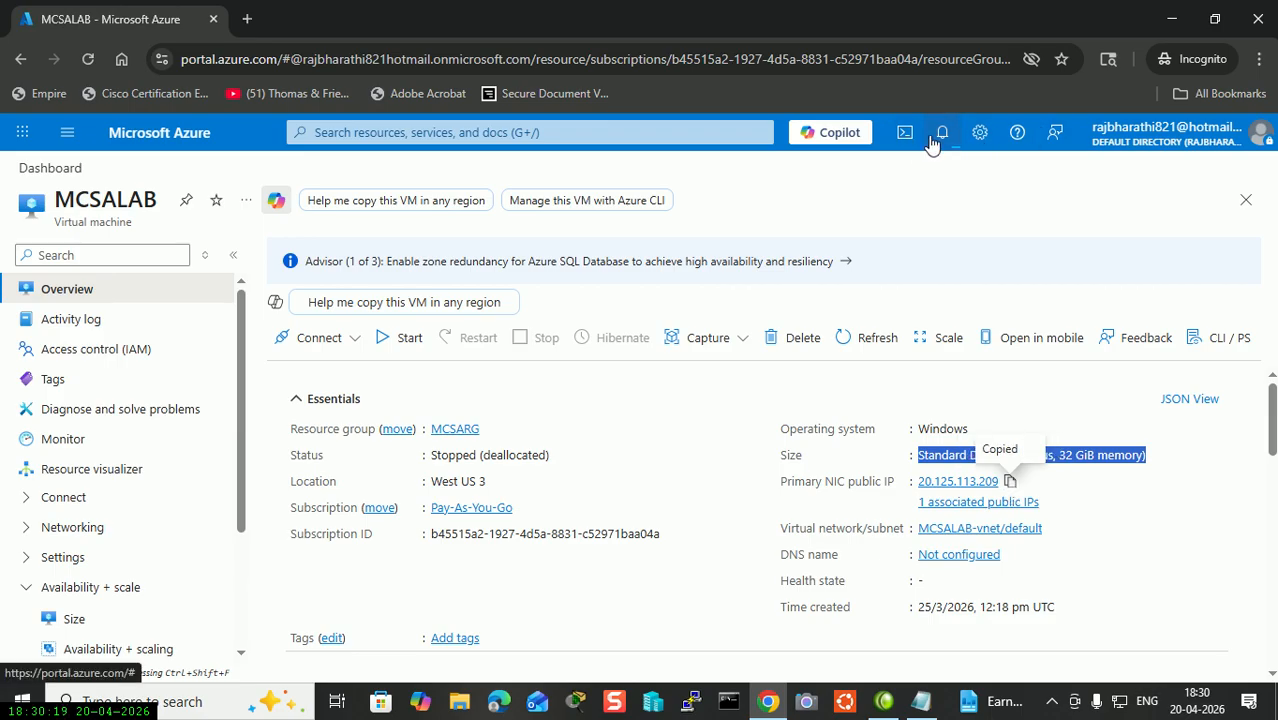
pyautogui.click(940, 140)
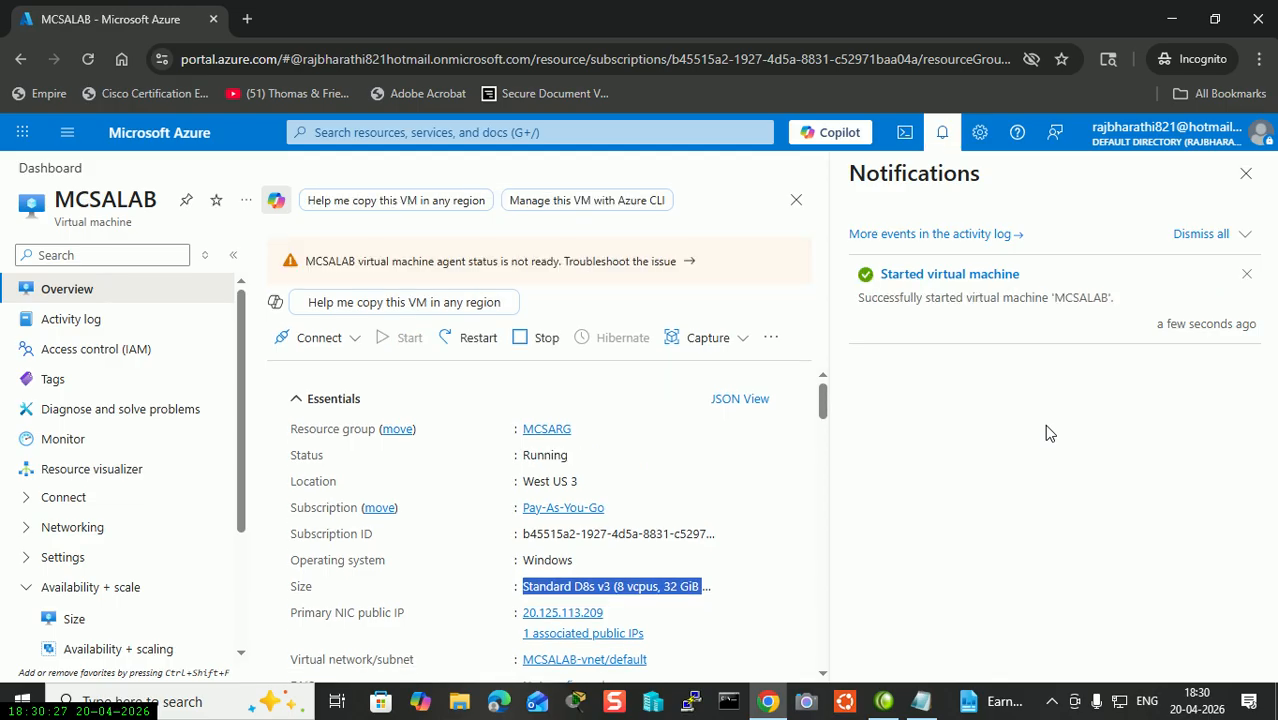
pyautogui.click(1246, 176)
# Connect with Remote Desktop (mstsc) to 20.125.113.209 and accept the trust prompt.
pyautogui.press('super+r')
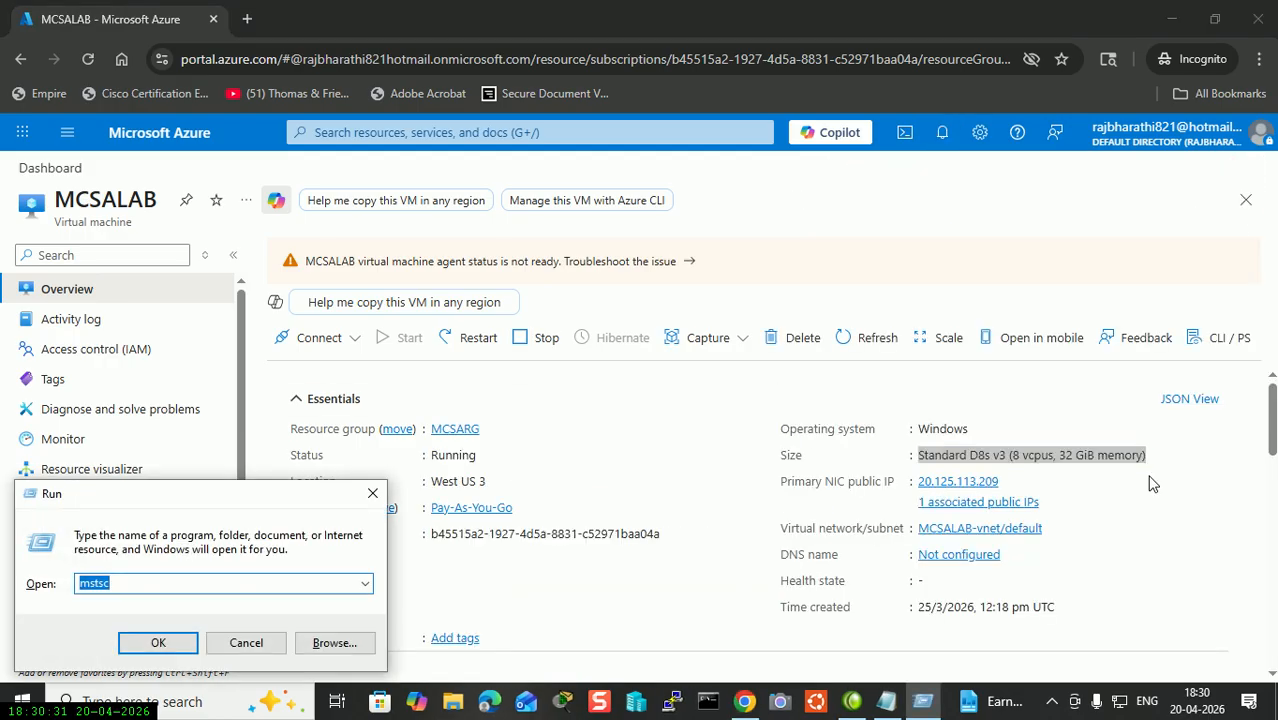
pyautogui.press('Return')
pyautogui.hotkey('ctrl', 'v')
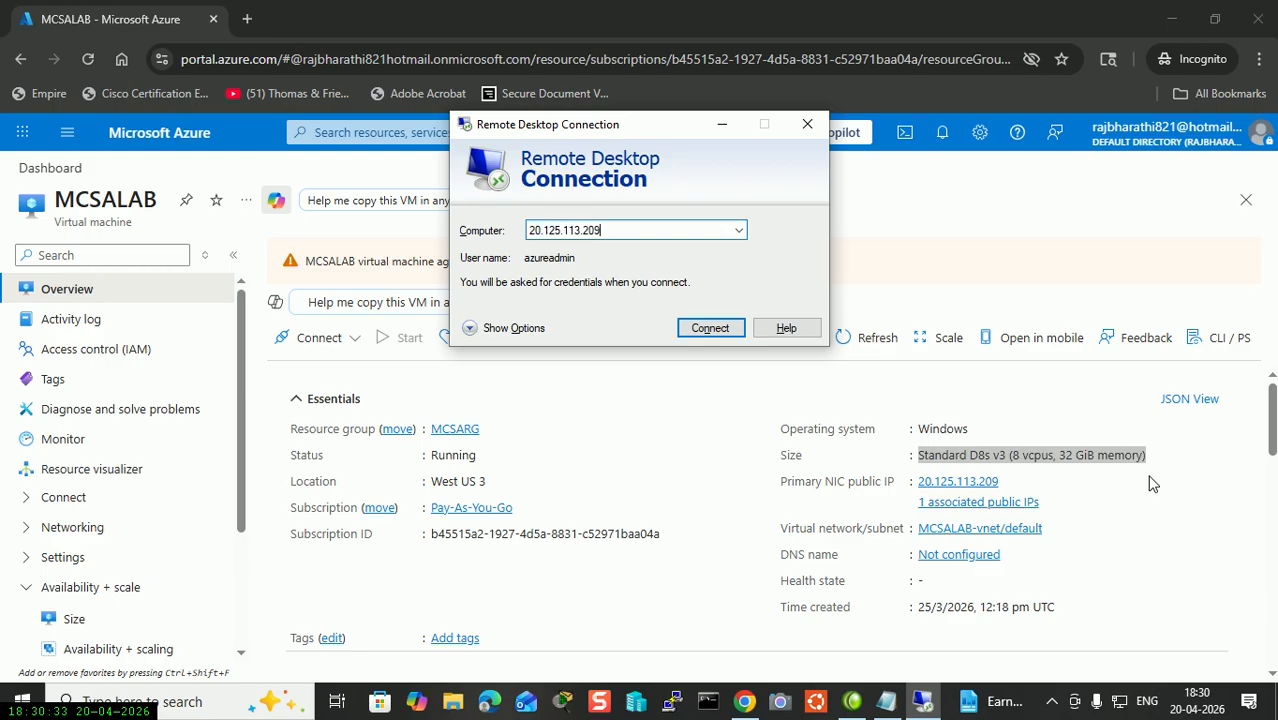
pyautogui.click(706, 330)
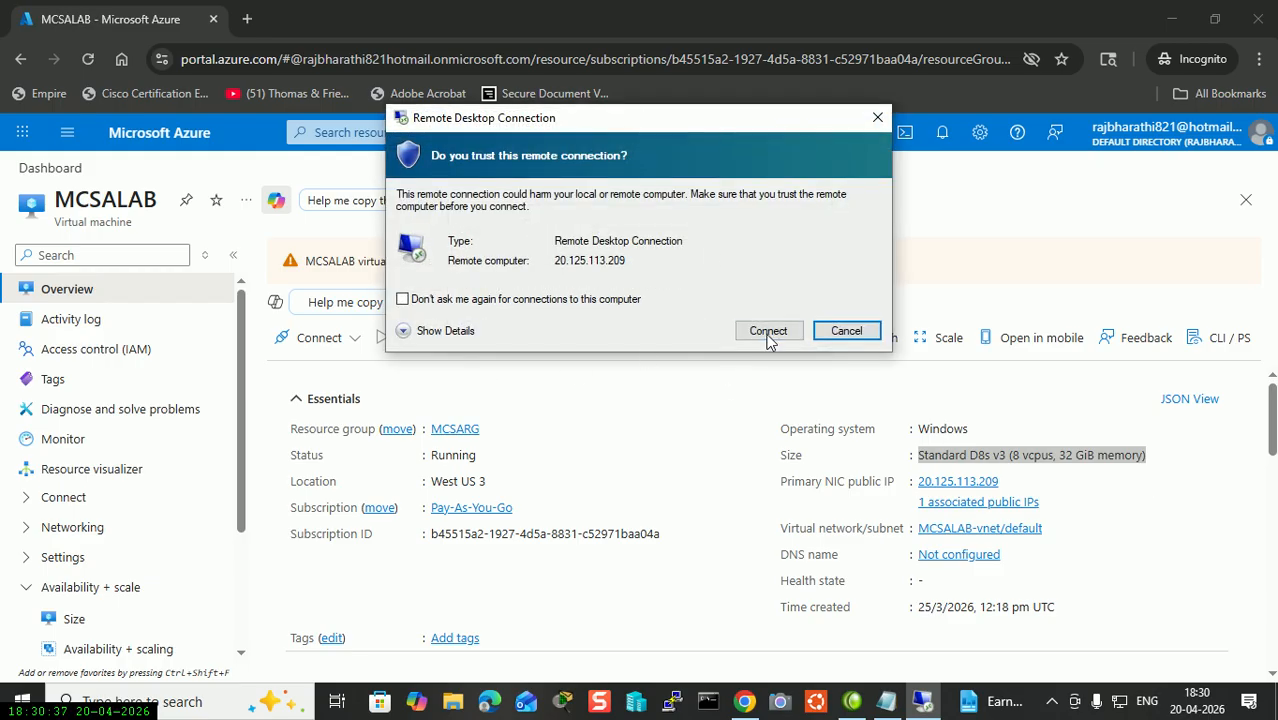
pyautogui.moveTo(637, 124); pyautogui.dragTo(963, 81)
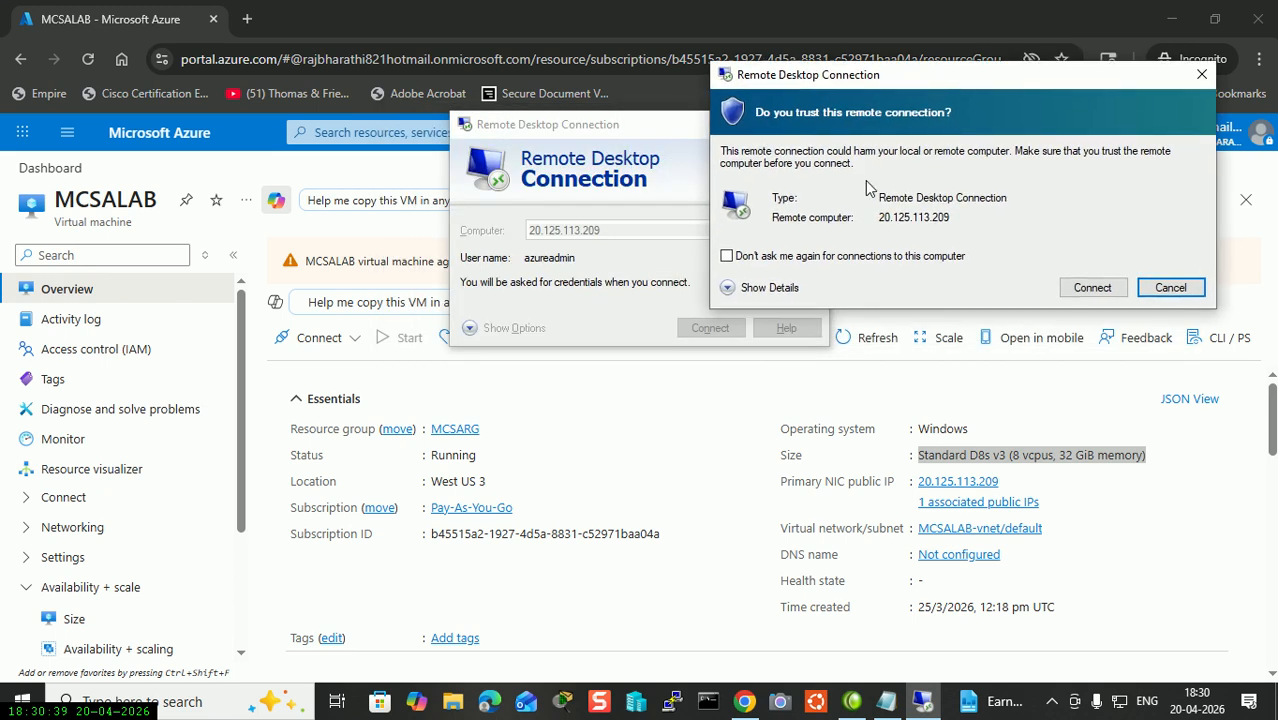
pyautogui.click(1092, 287)
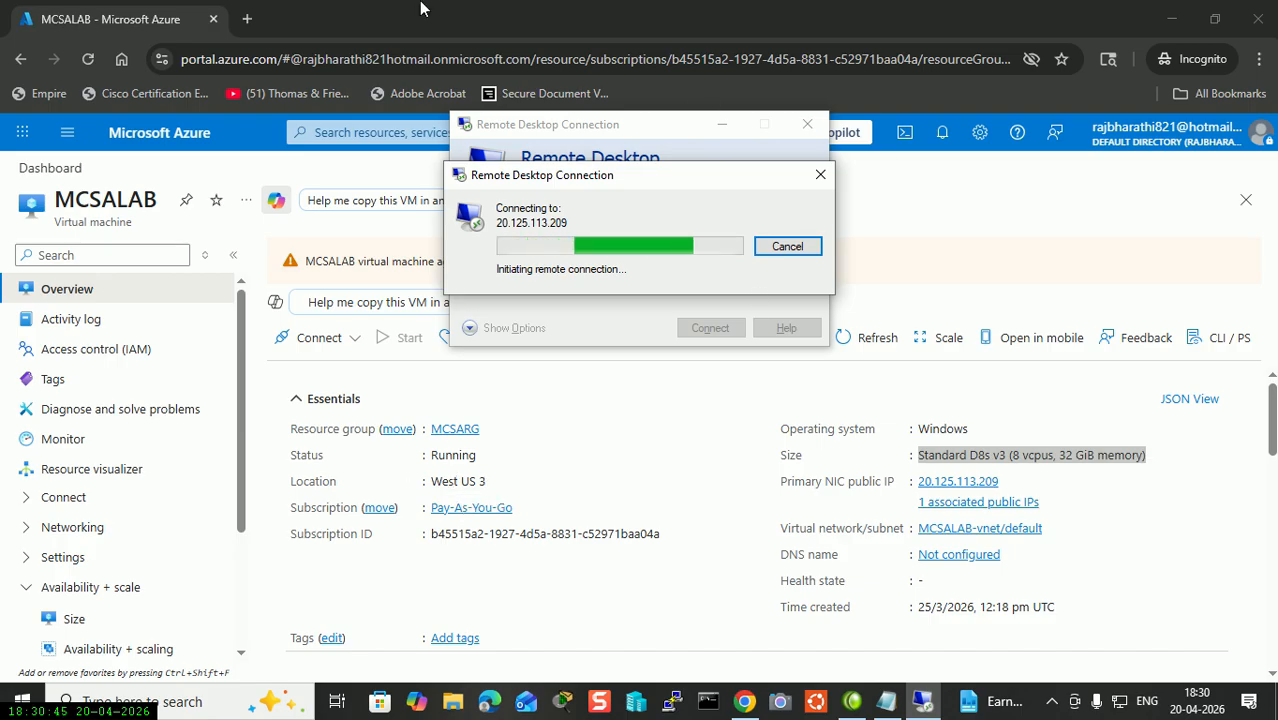
# Cancel the pending remote connection and open the Azure Virtual machines list.
pyautogui.click(67, 132)
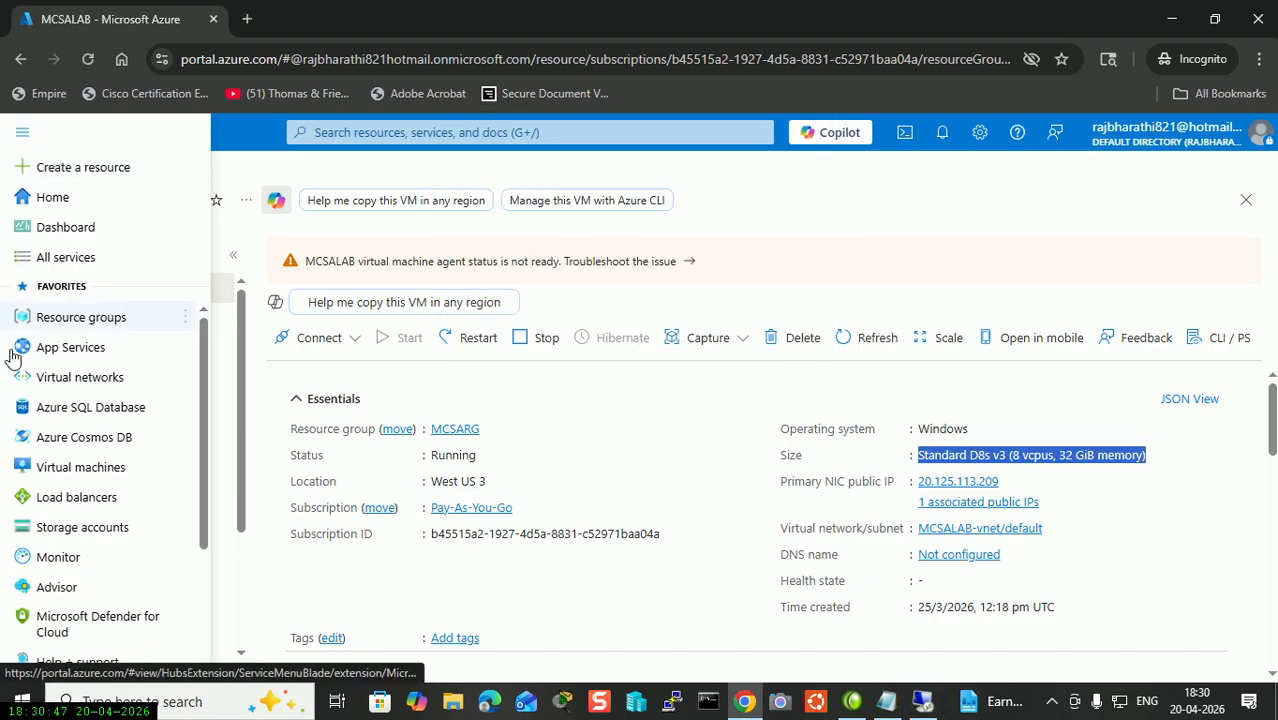
pyautogui.click(922, 702)
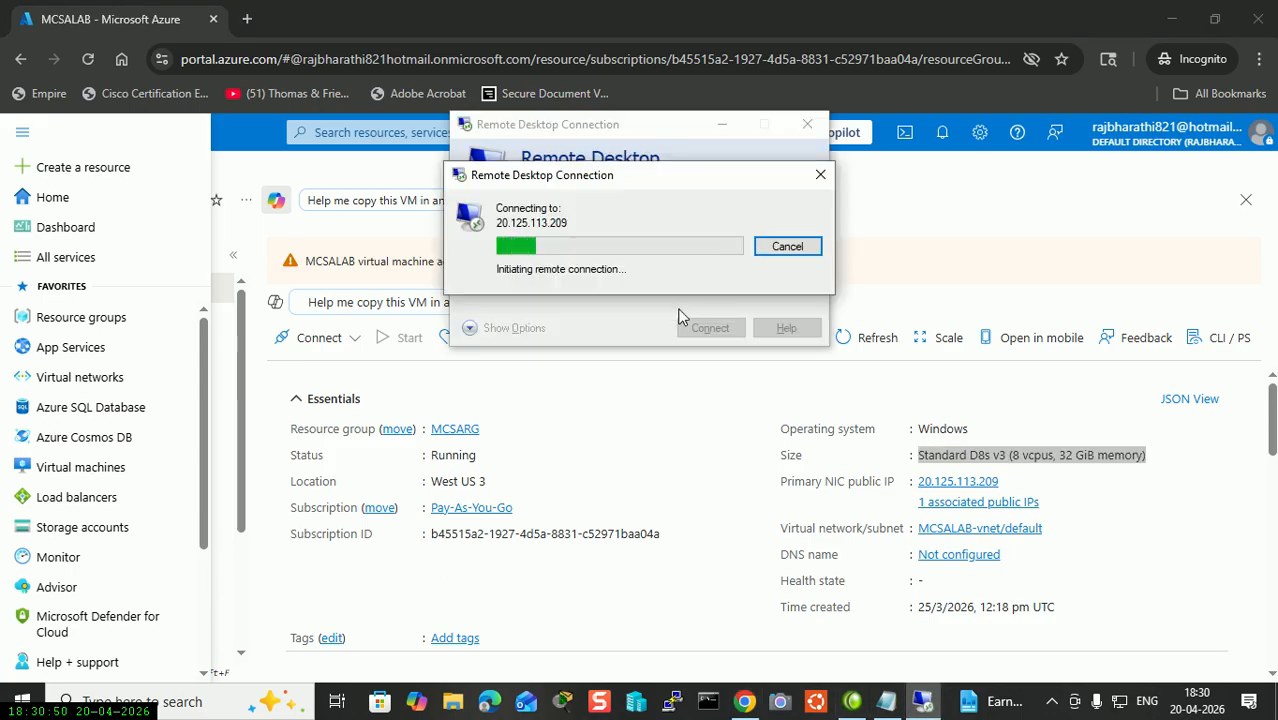
pyautogui.click(787, 248)
pyautogui.click(80, 467)
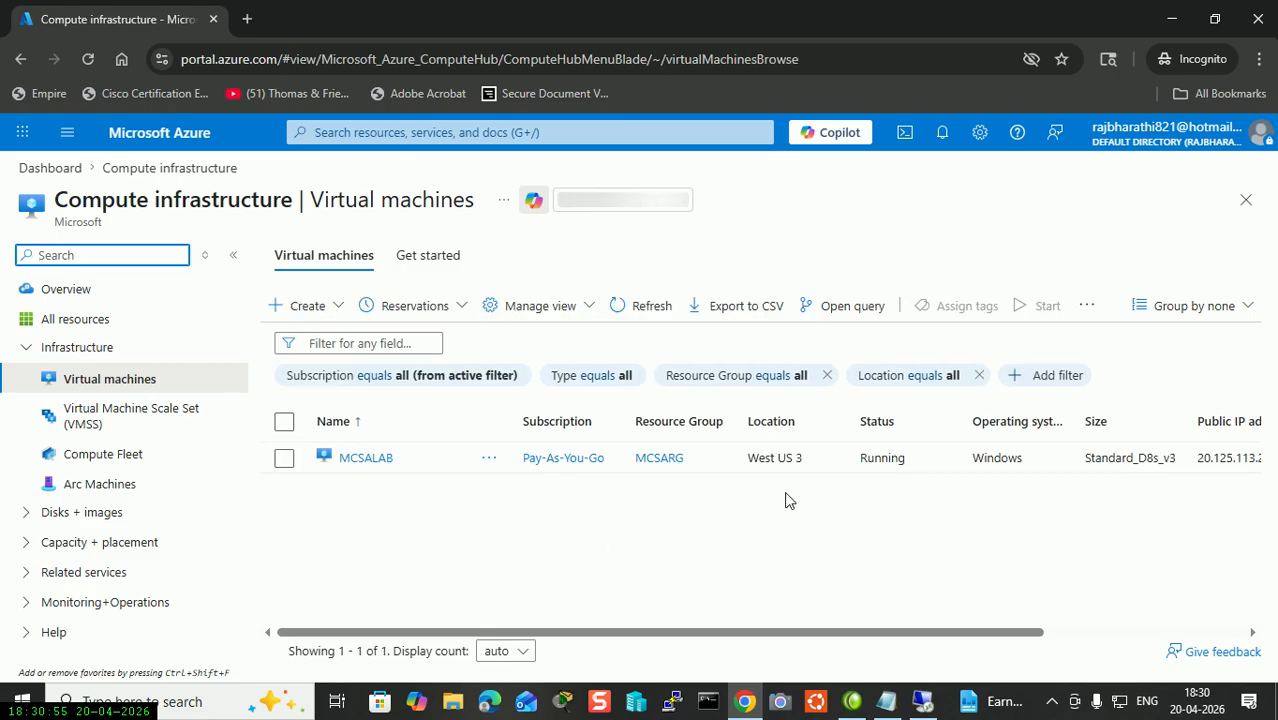
# Open MCSALAB, then reconnect via Remote Desktop to 20.125.113.209 and enter the account password.
pyautogui.click(364, 460)
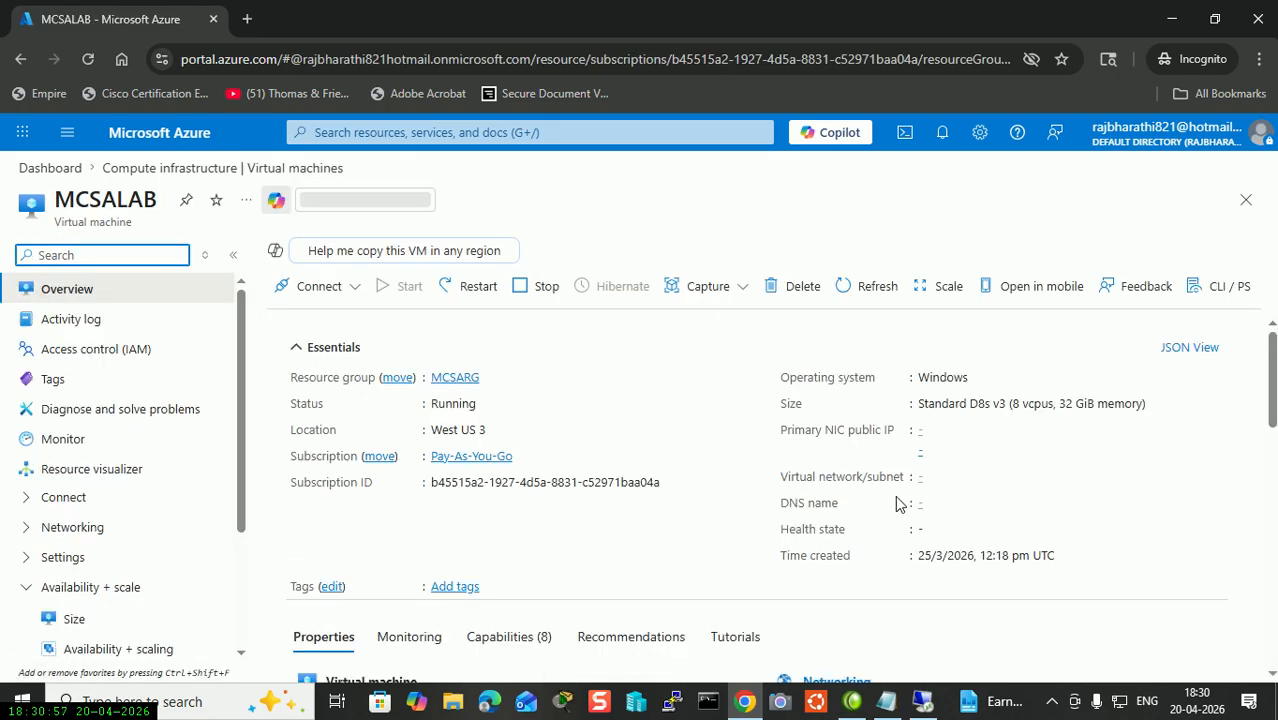
pyautogui.press('super+r')
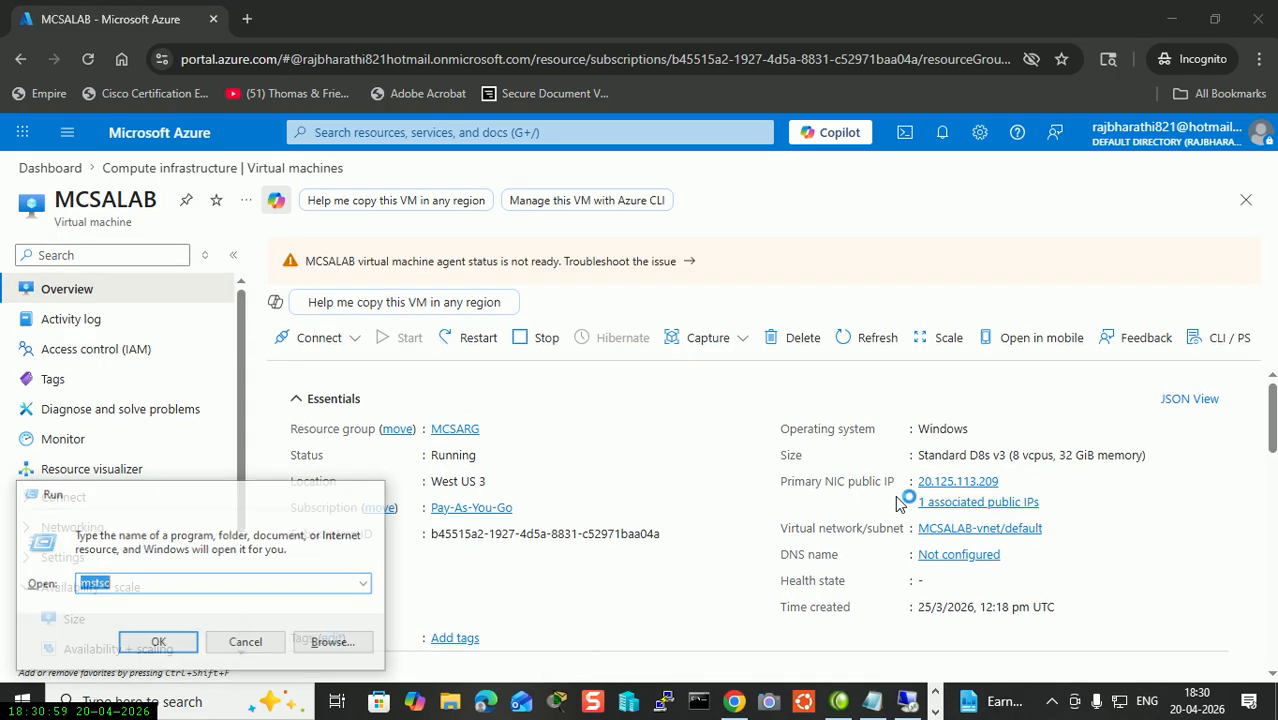
pyautogui.press('Return')
pyautogui.hotkey('ctrl', 'v')
pyautogui.press('Return')
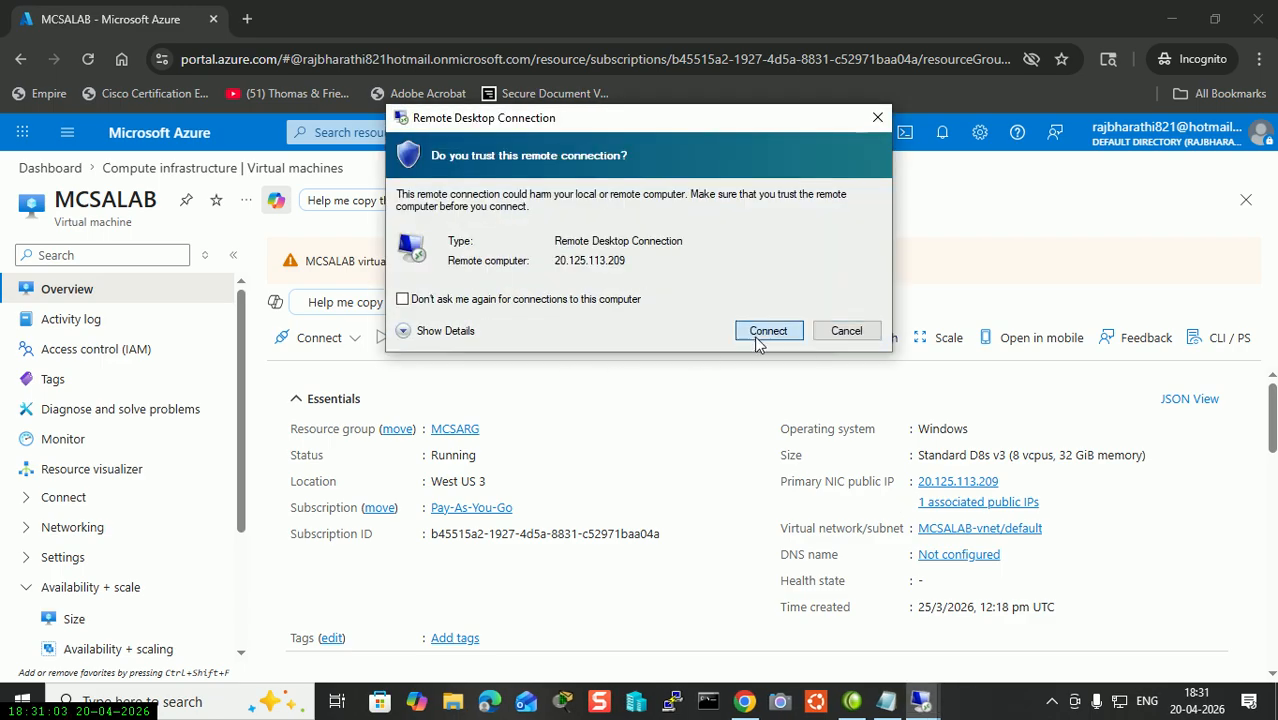
pyautogui.click(767, 330)
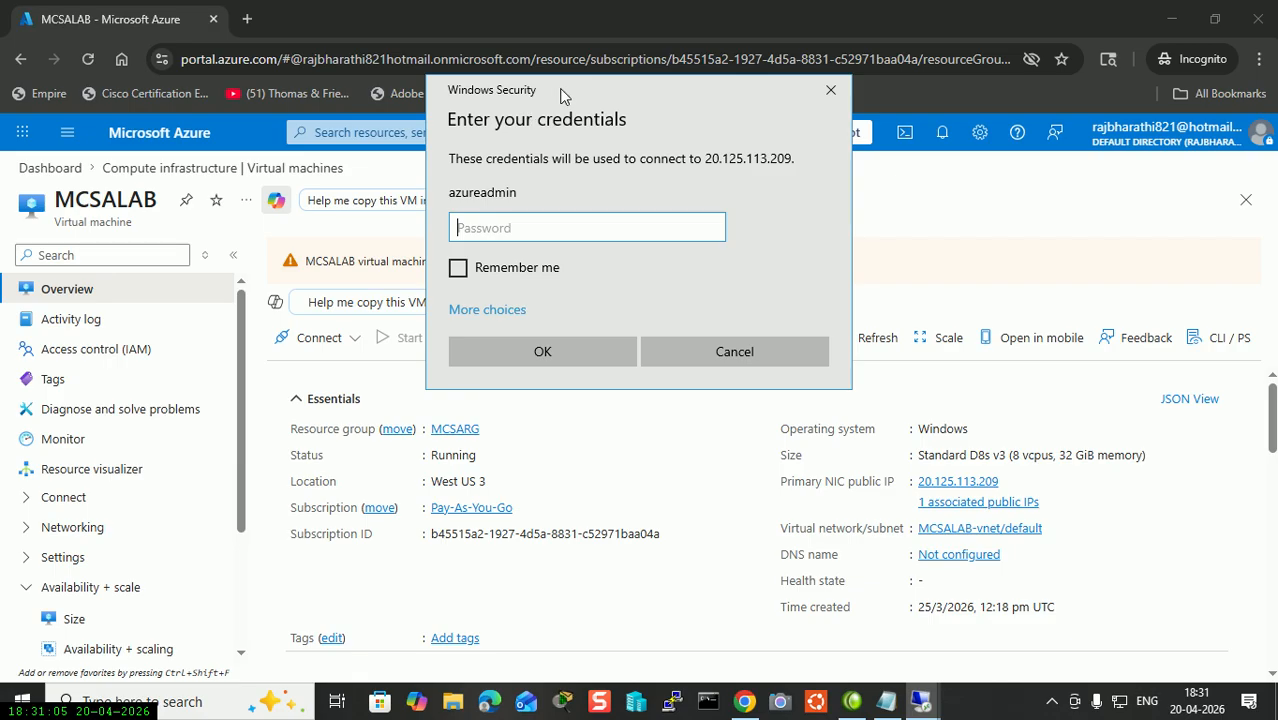
pyautogui.moveTo(561, 95); pyautogui.dragTo(718, 286)
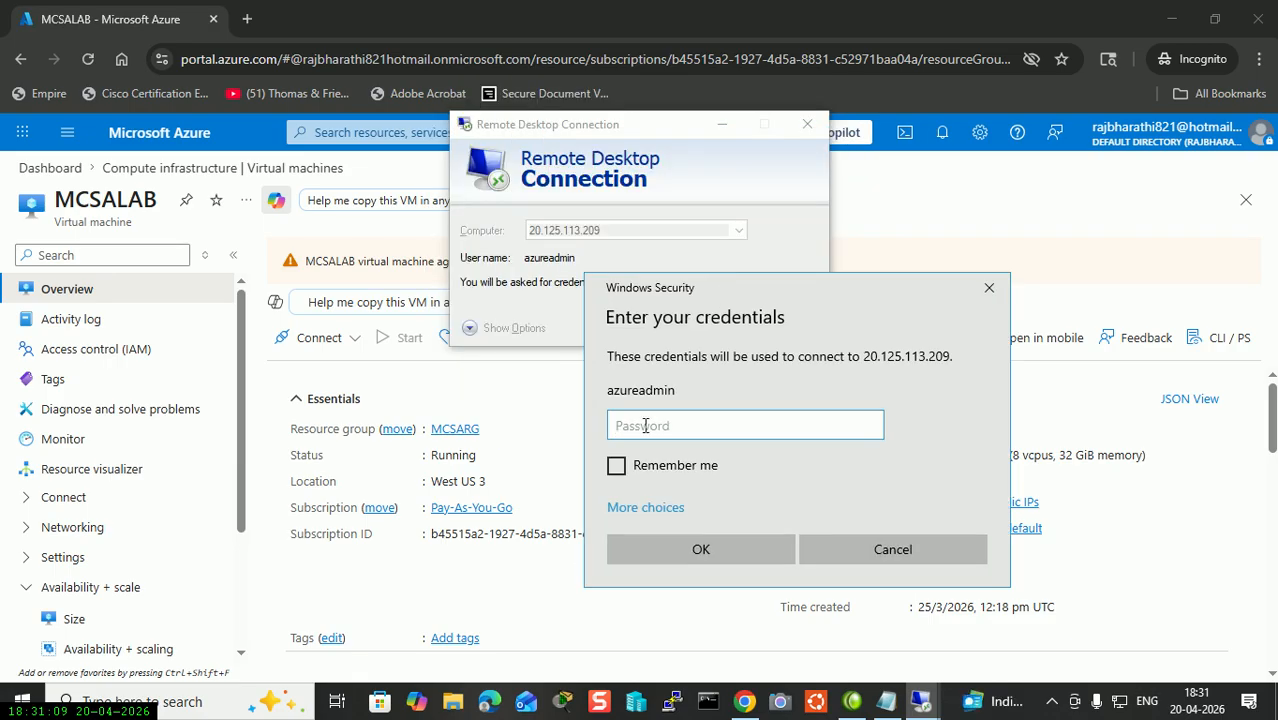
pyautogui.write('••')
# Finish signing in, then start the ADC virtual machine from Hyper-V Manager.
pyautogui.press('Return')
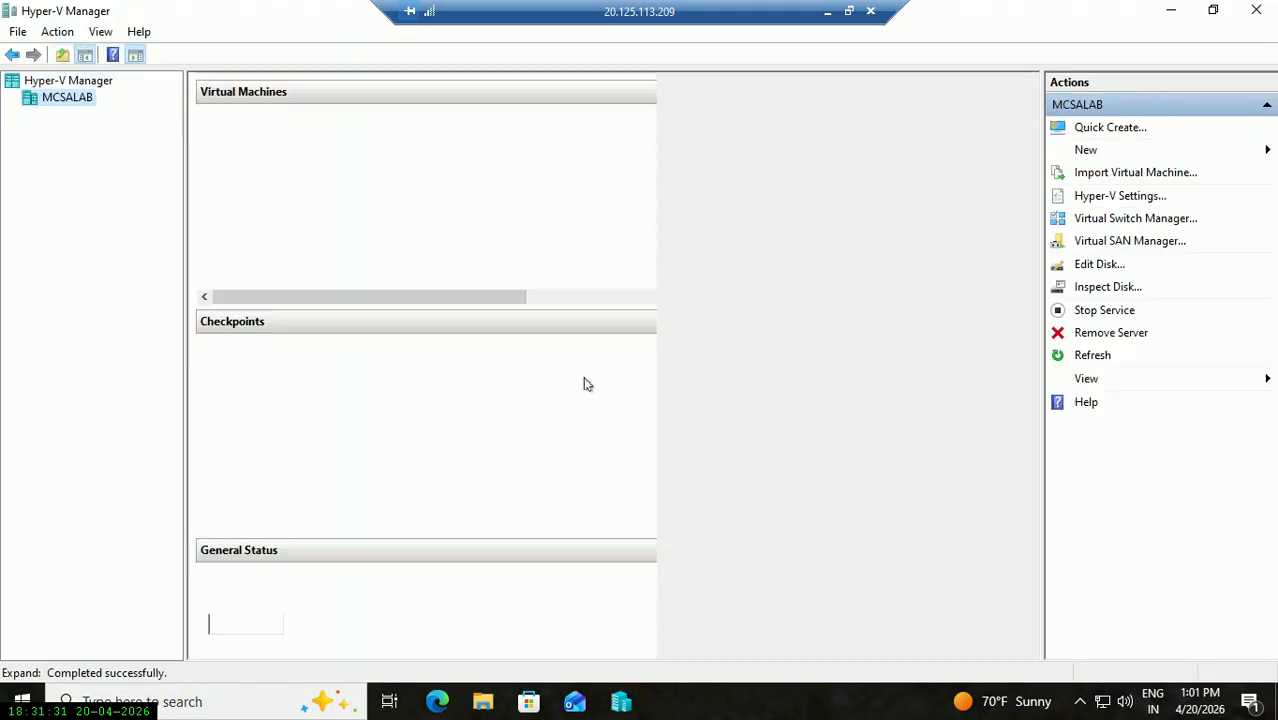
pyautogui.click(326, 154)
pyautogui.click(338, 137)
pyautogui.rightClick(341, 140)
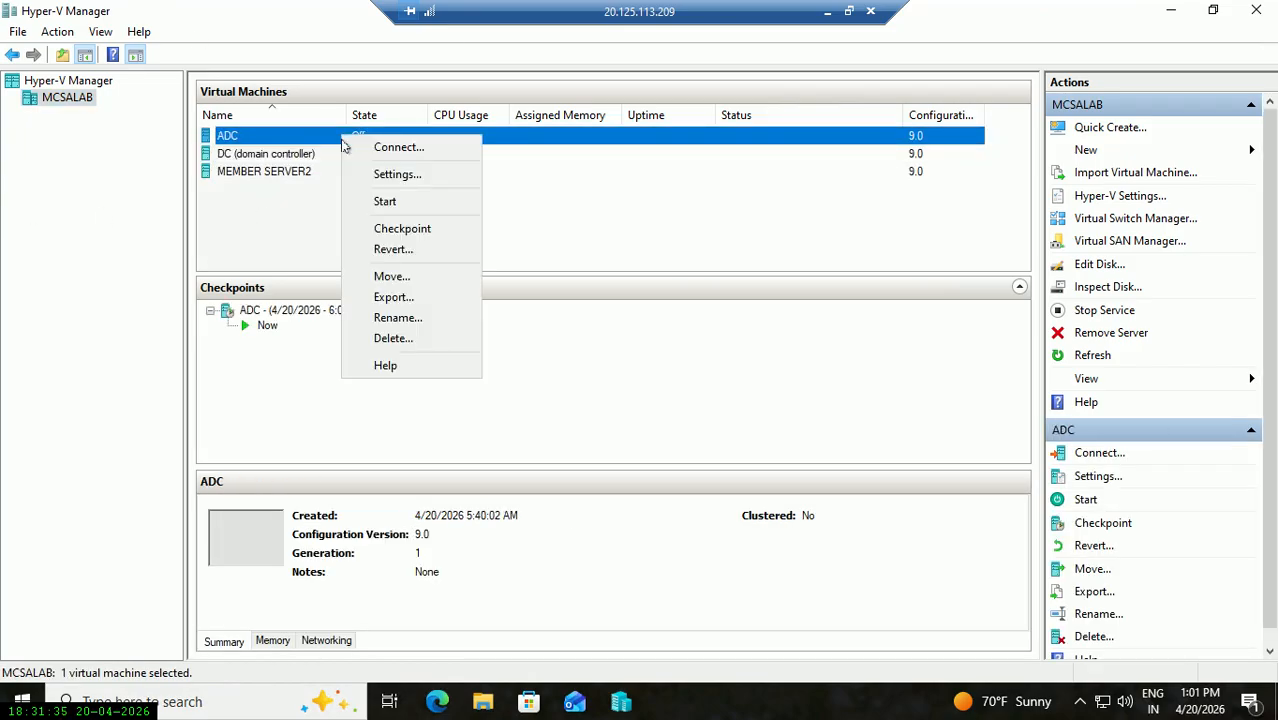
pyautogui.click(410, 204)
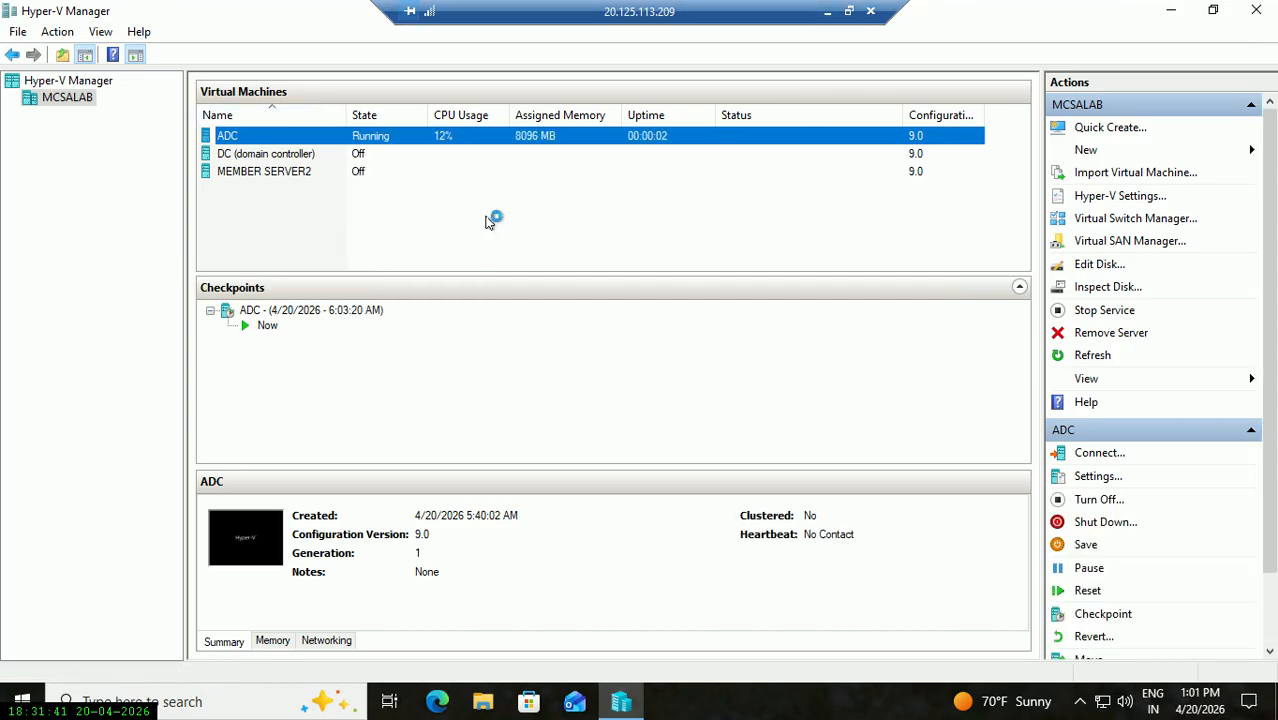
# Open Downloads in File Explorer and inspect the disk image file's properties.
pyautogui.doubleClick(306, 132)
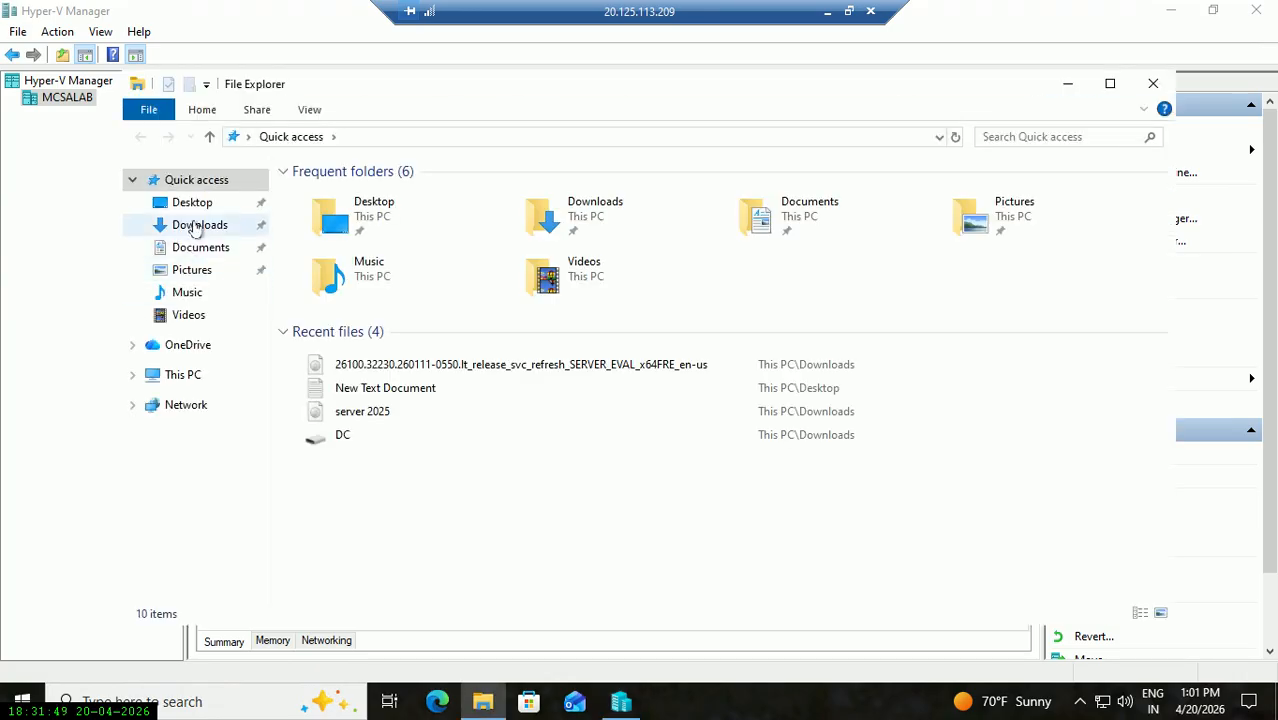
pyautogui.click(199, 225)
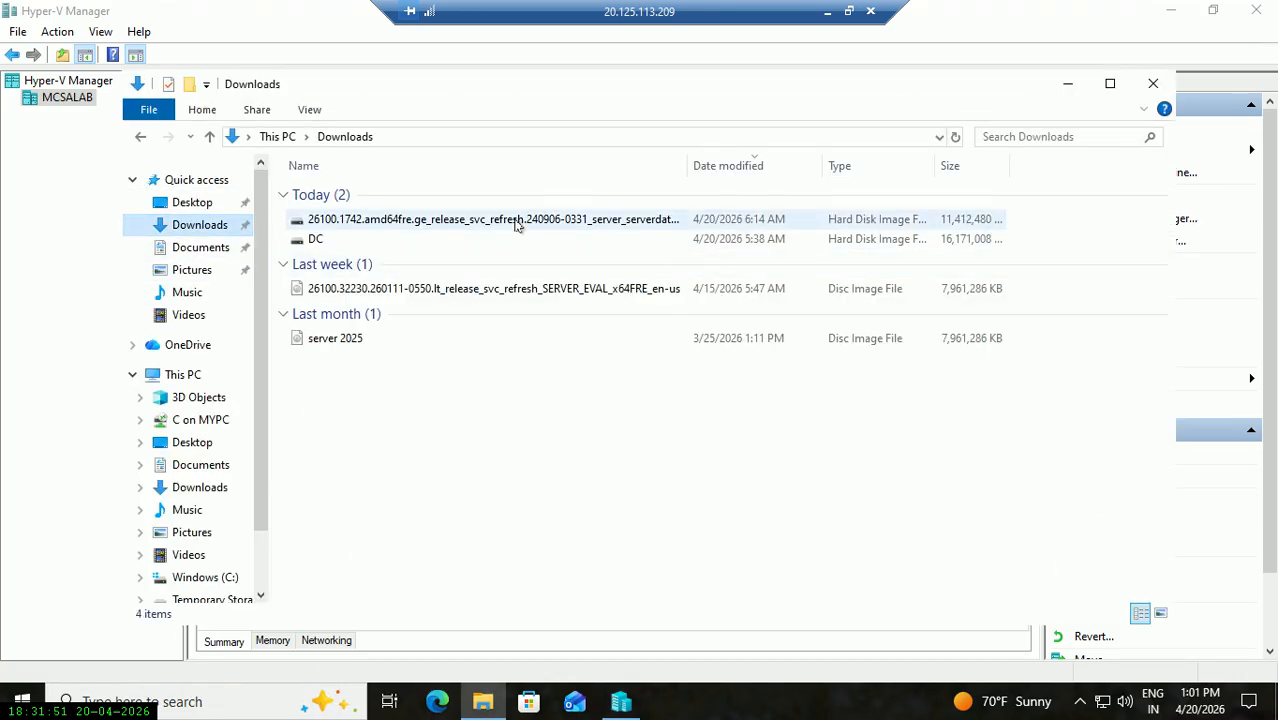
pyautogui.click(517, 222)
pyautogui.rightClick(517, 224)
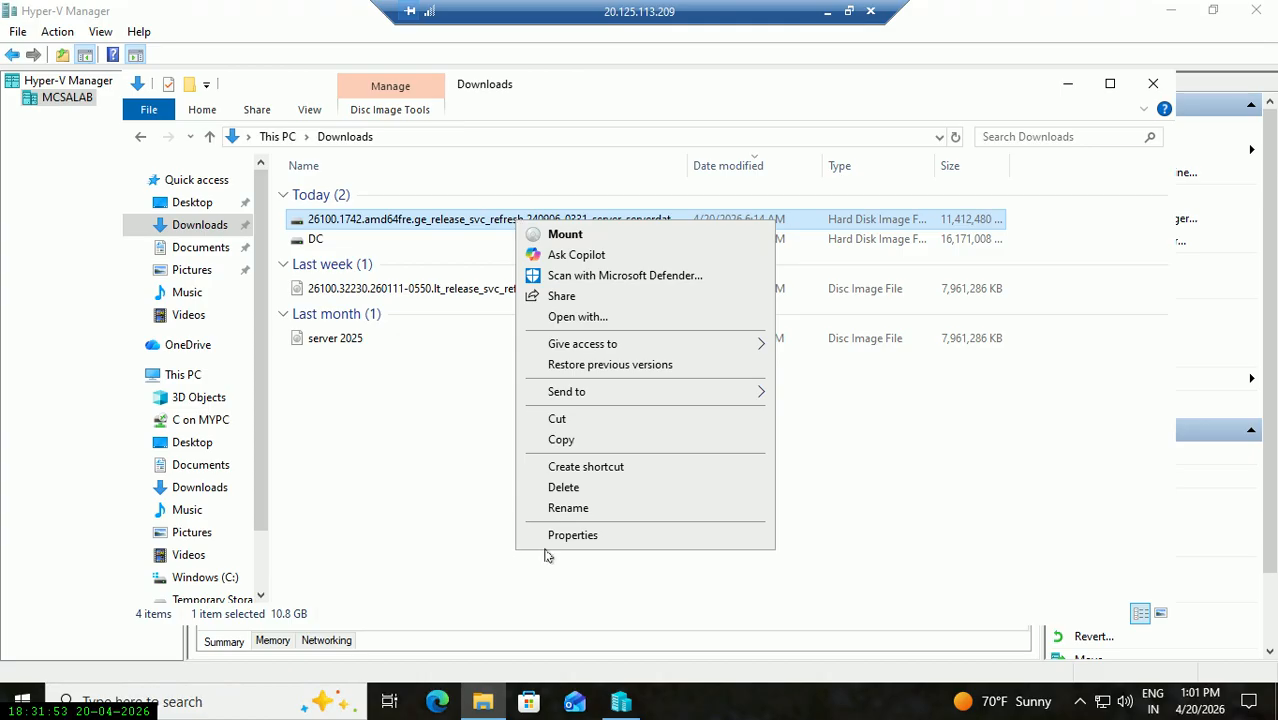
pyautogui.click(586, 545)
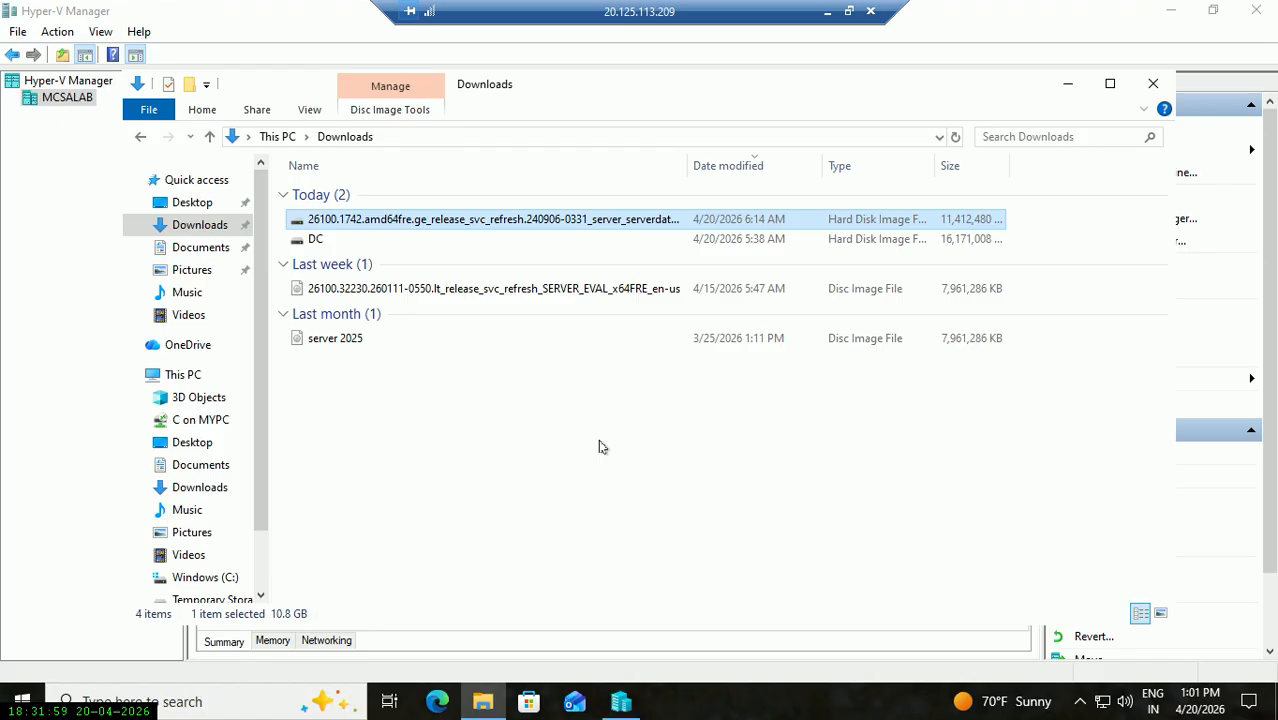
pyautogui.rightClick(609, 218)
pyautogui.click(672, 529)
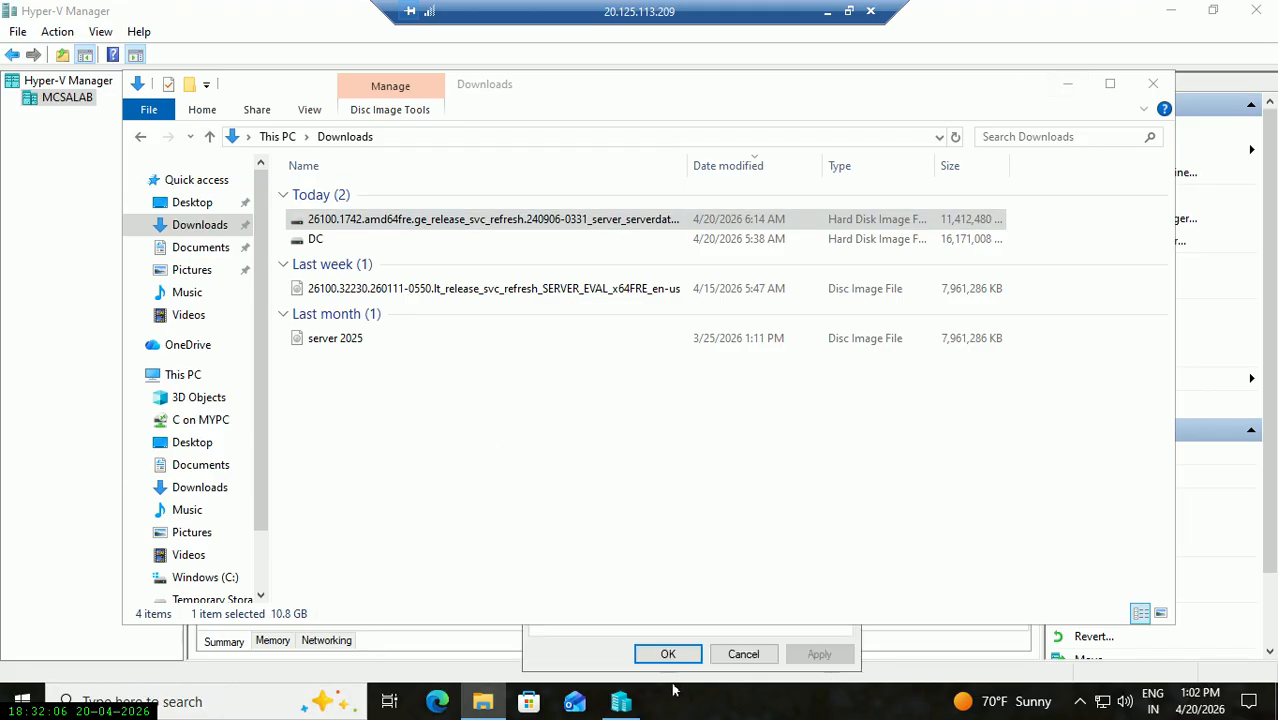
pyautogui.click(1067, 92)
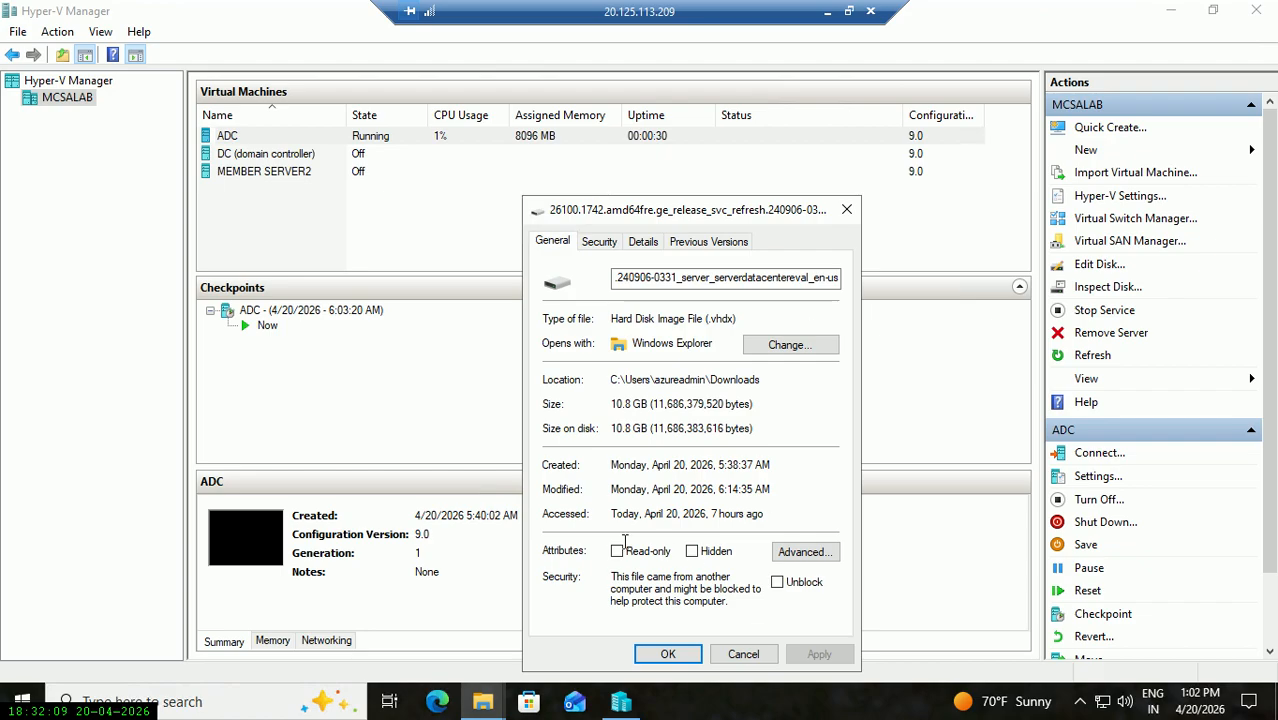
pyautogui.click(846, 209)
pyautogui.click(483, 702)
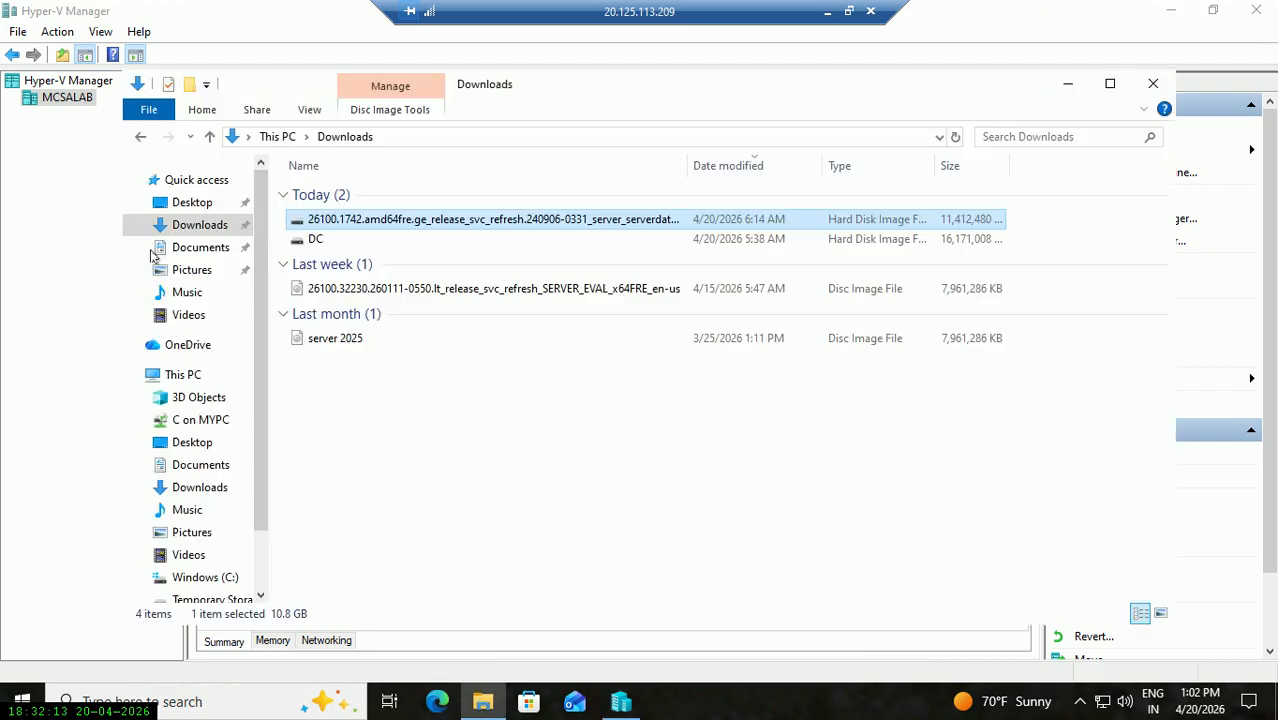
# Rename the disk image to memberserver2 and close the Downloads window.
pyautogui.rightClick(499, 229)
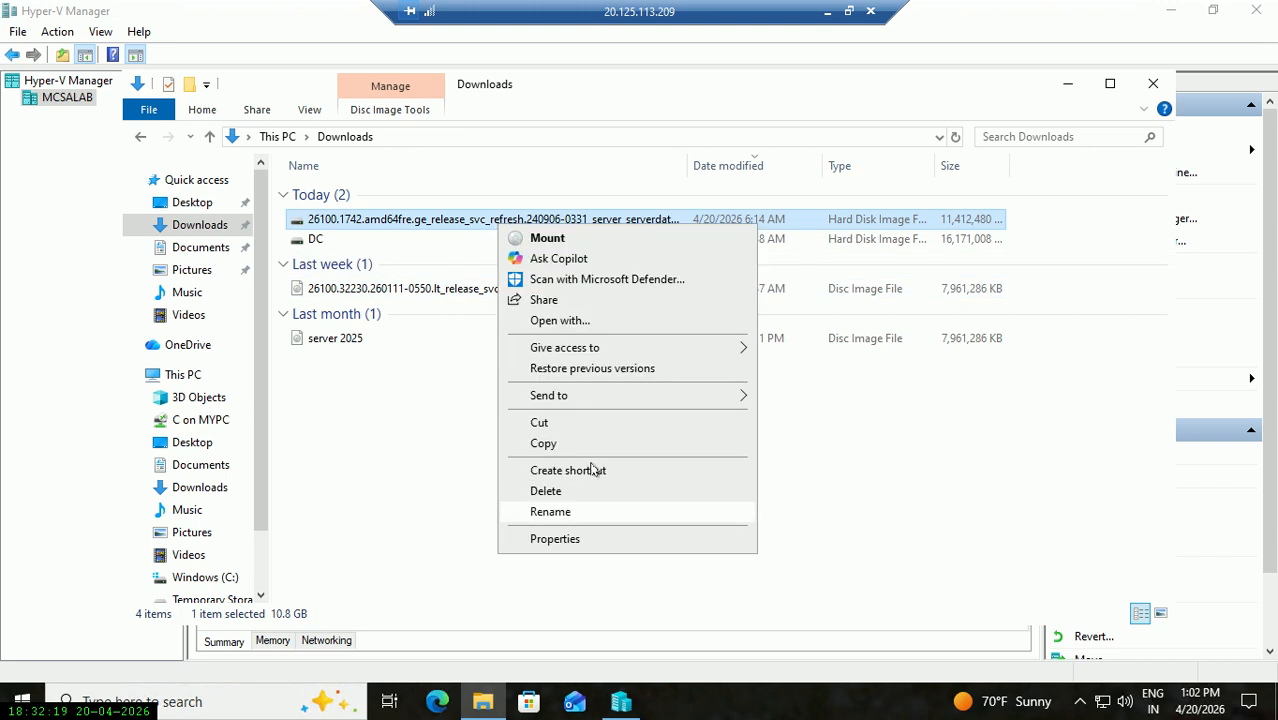
pyautogui.click(550, 512)
pyautogui.write('m')
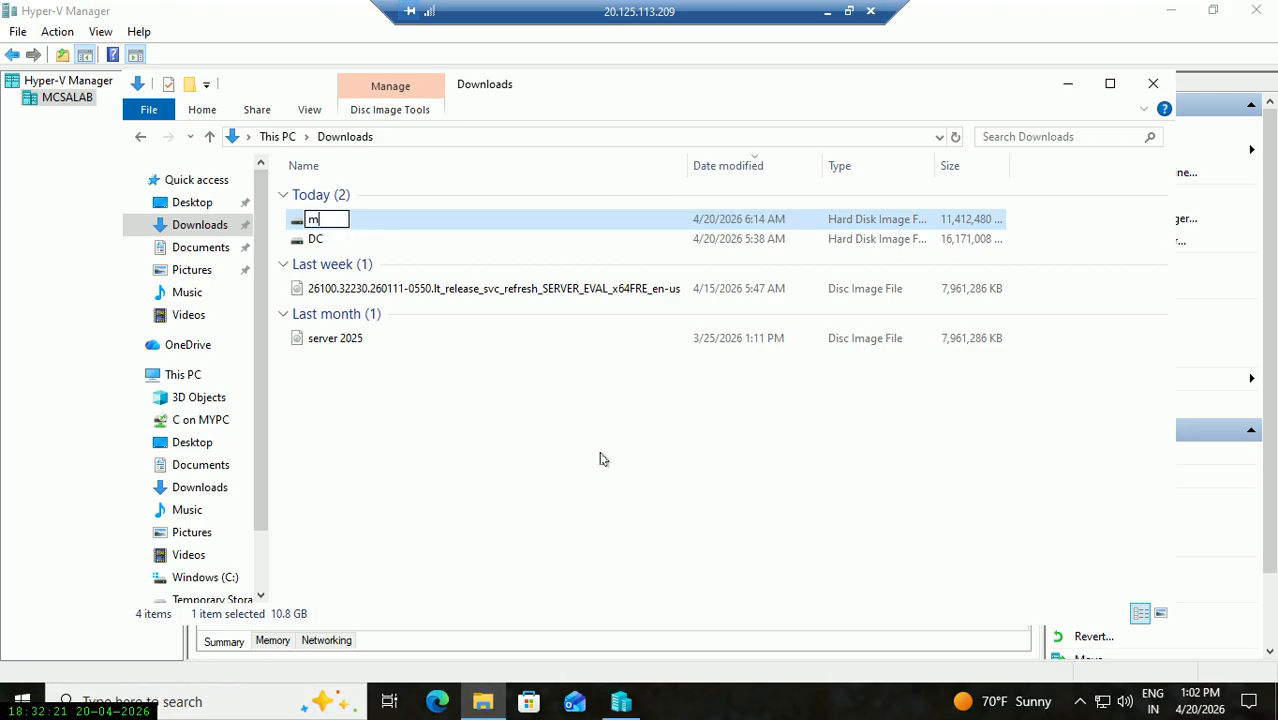
pyautogui.write('emberserver')
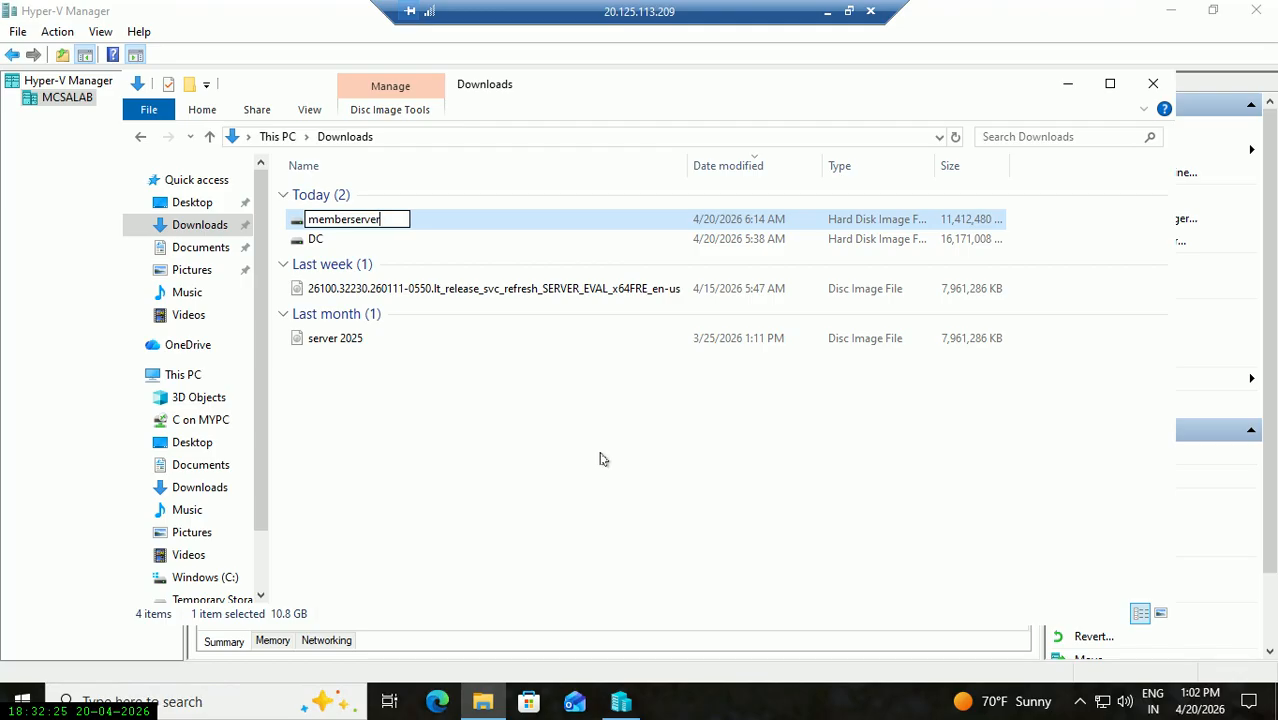
pyautogui.write('2')
pyautogui.press('Return')
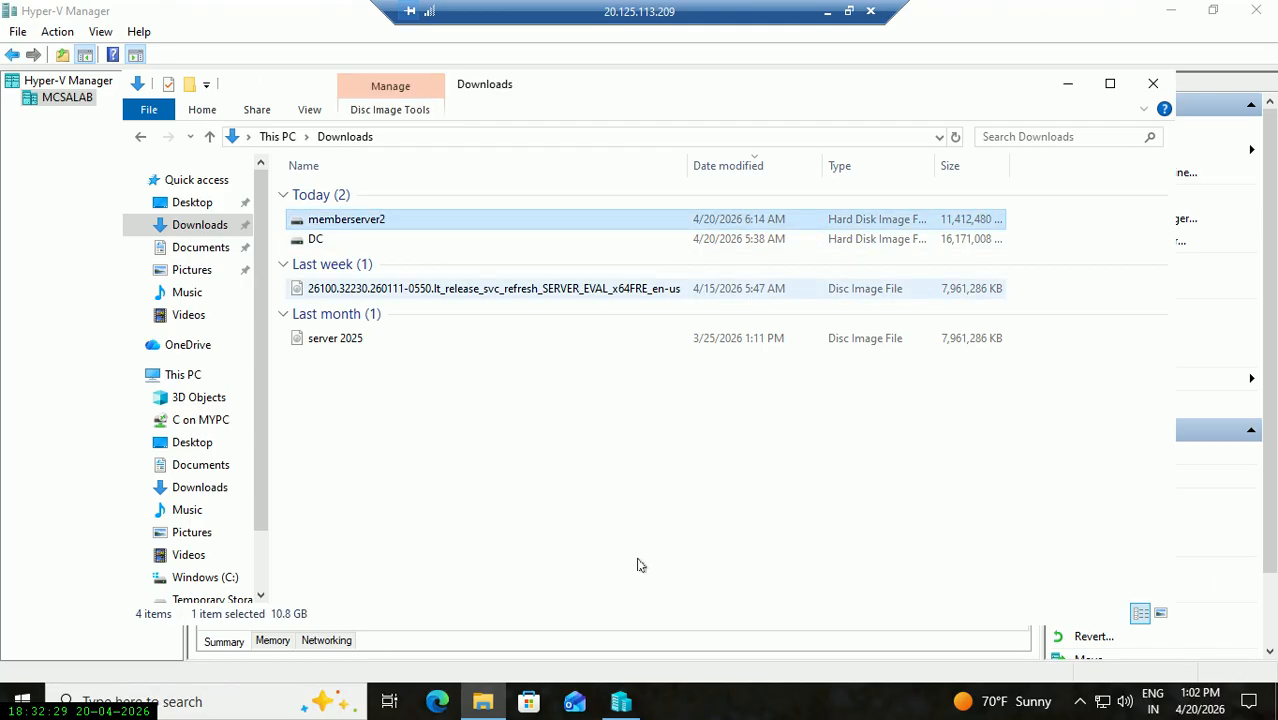
pyautogui.click(1152, 84)
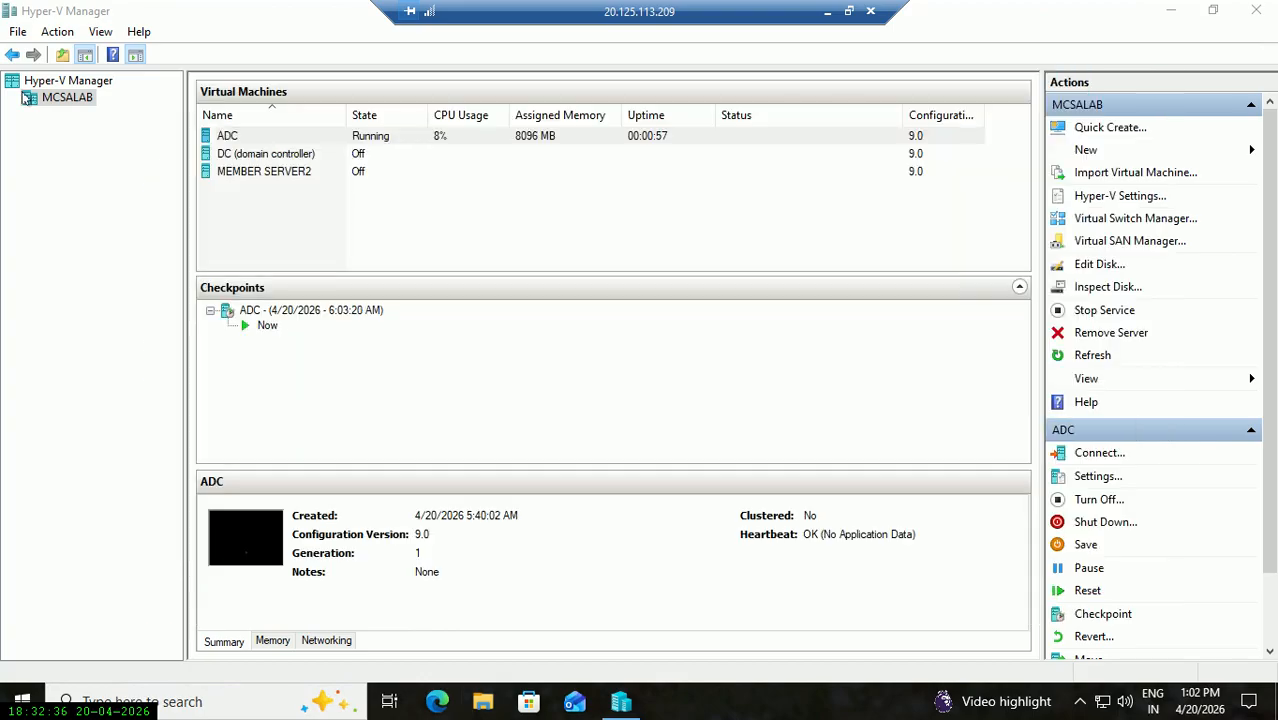
# Start a new virtual machine on MCSALAB and name it MEMBER SERVER2.
pyautogui.rightClick(87, 99)
pyautogui.moveTo(274, 131)
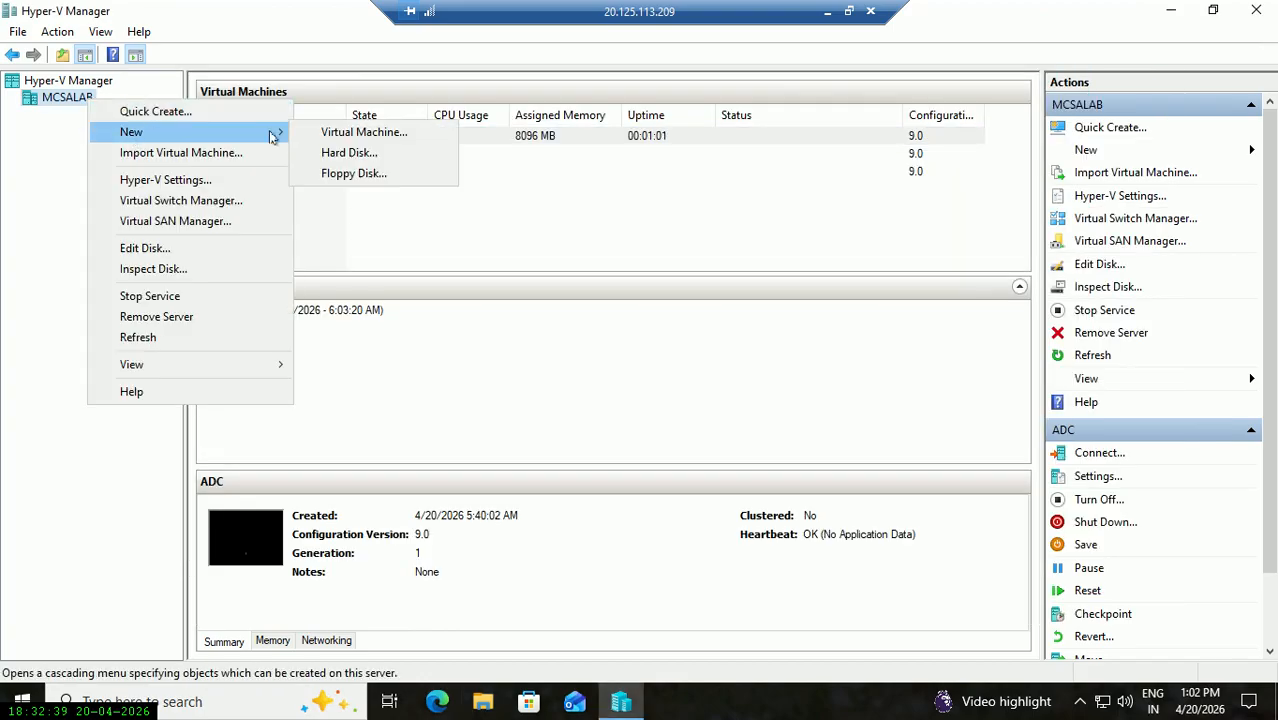
pyautogui.click(380, 131)
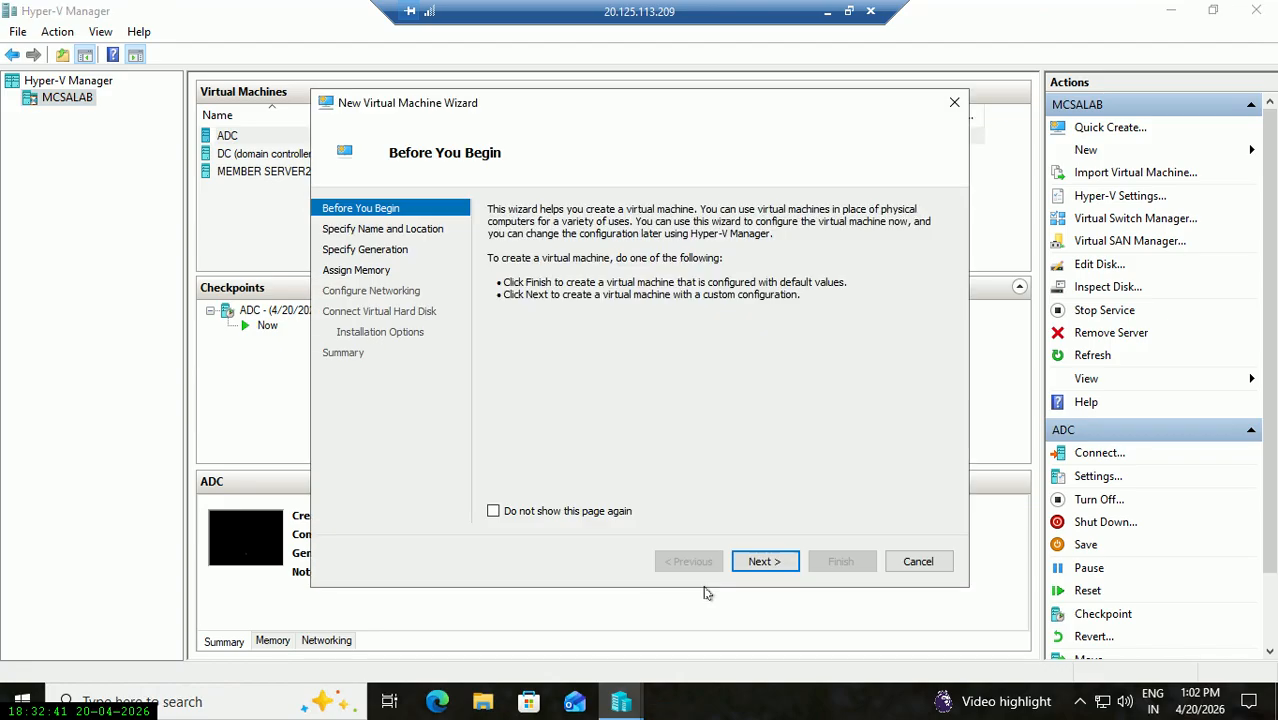
pyautogui.click(765, 561)
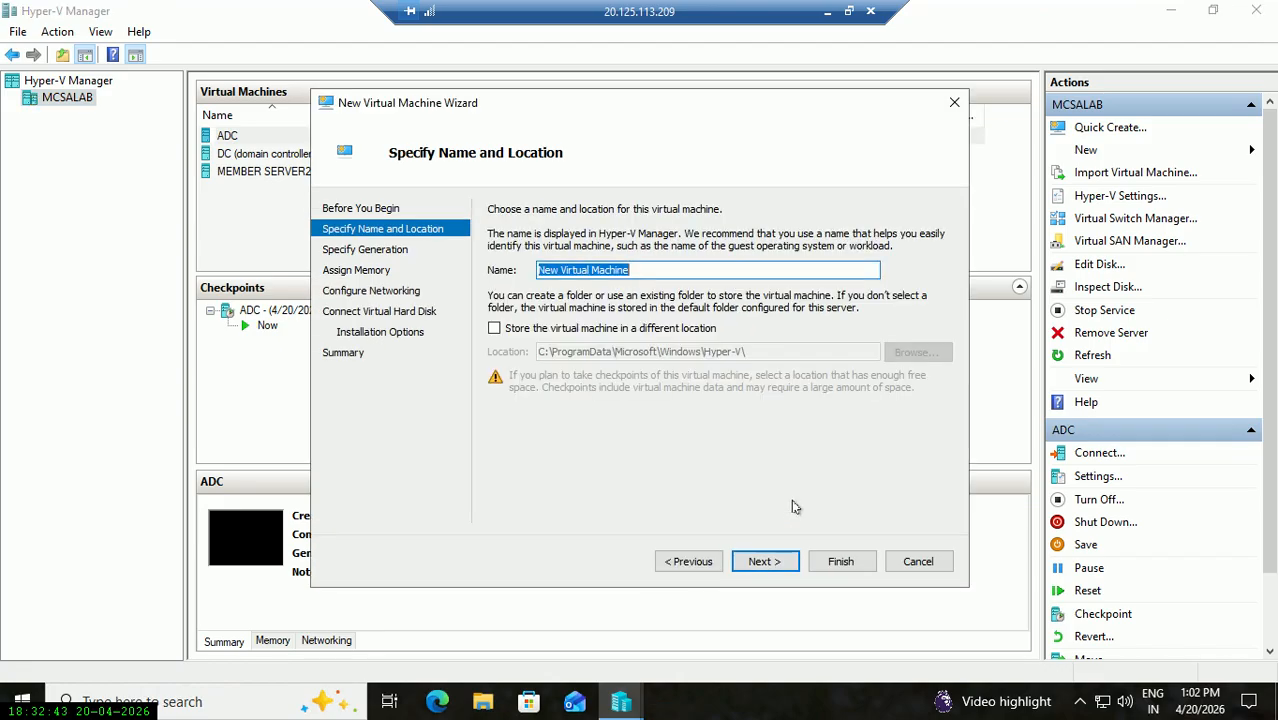
pyautogui.write('MEMBER SERVER2')
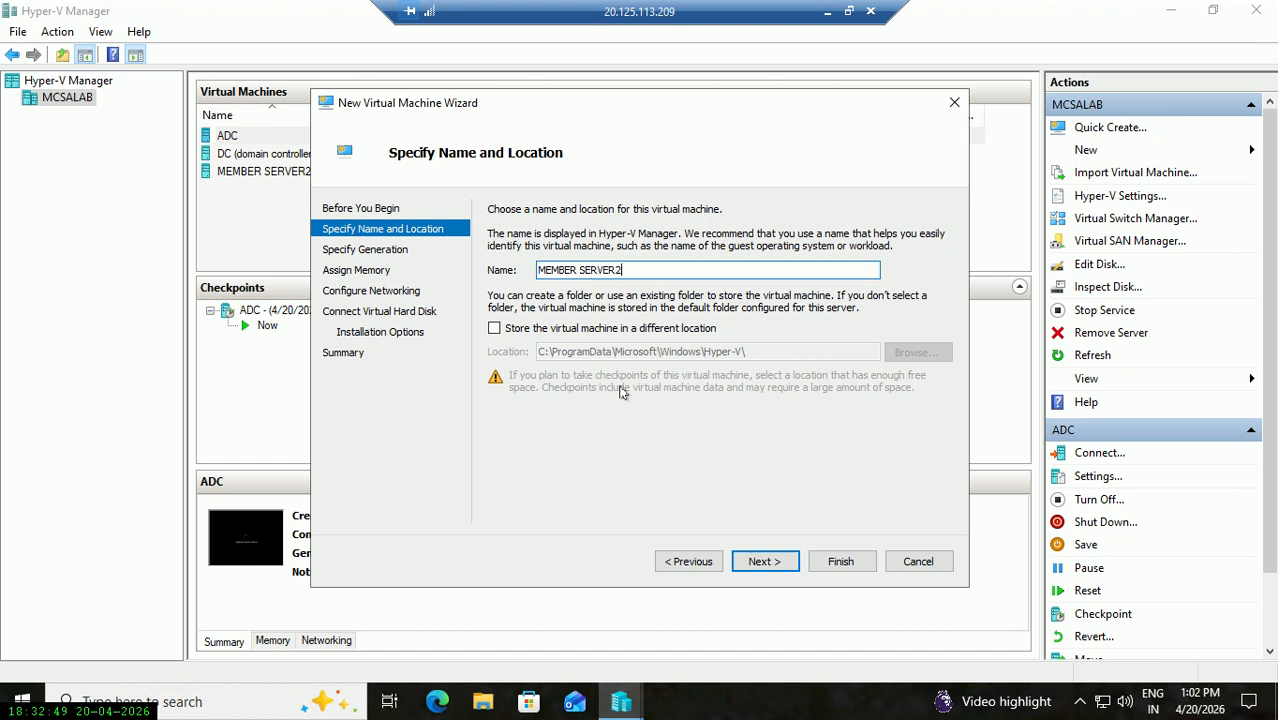
# Store the new VM in the F:\hyper-v\ folder.
pyautogui.click(680, 337)
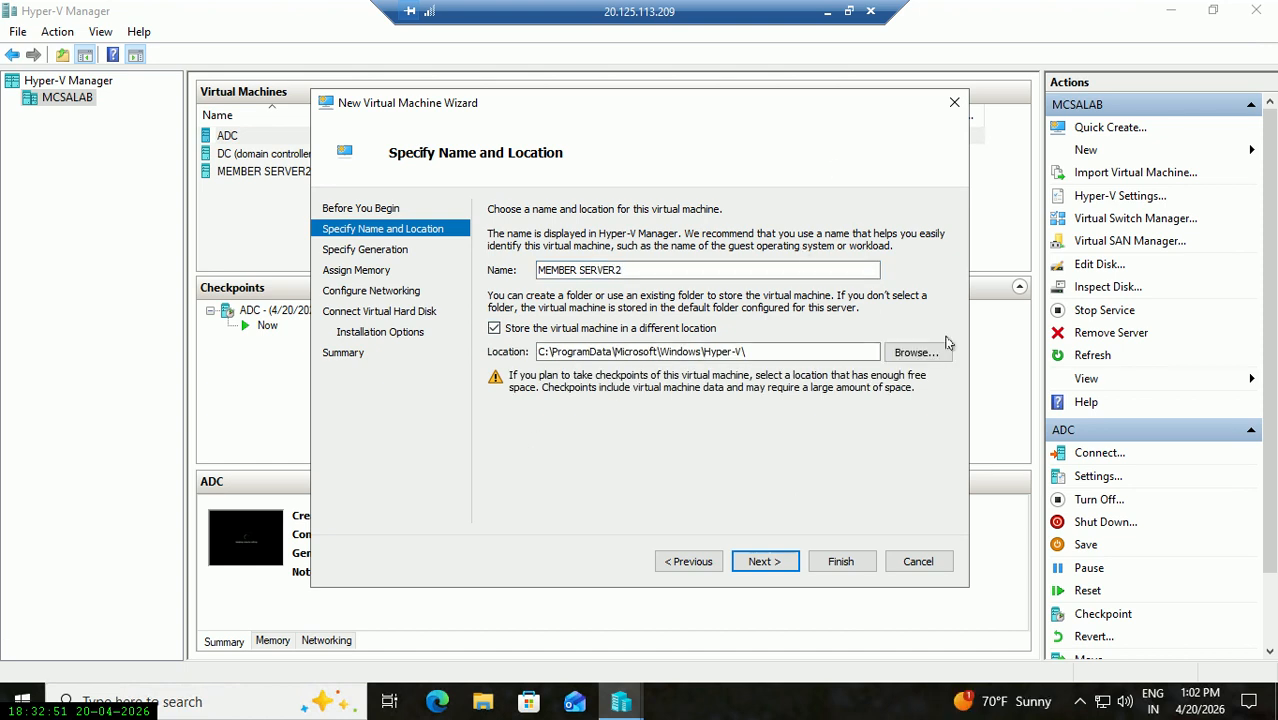
pyautogui.click(913, 352)
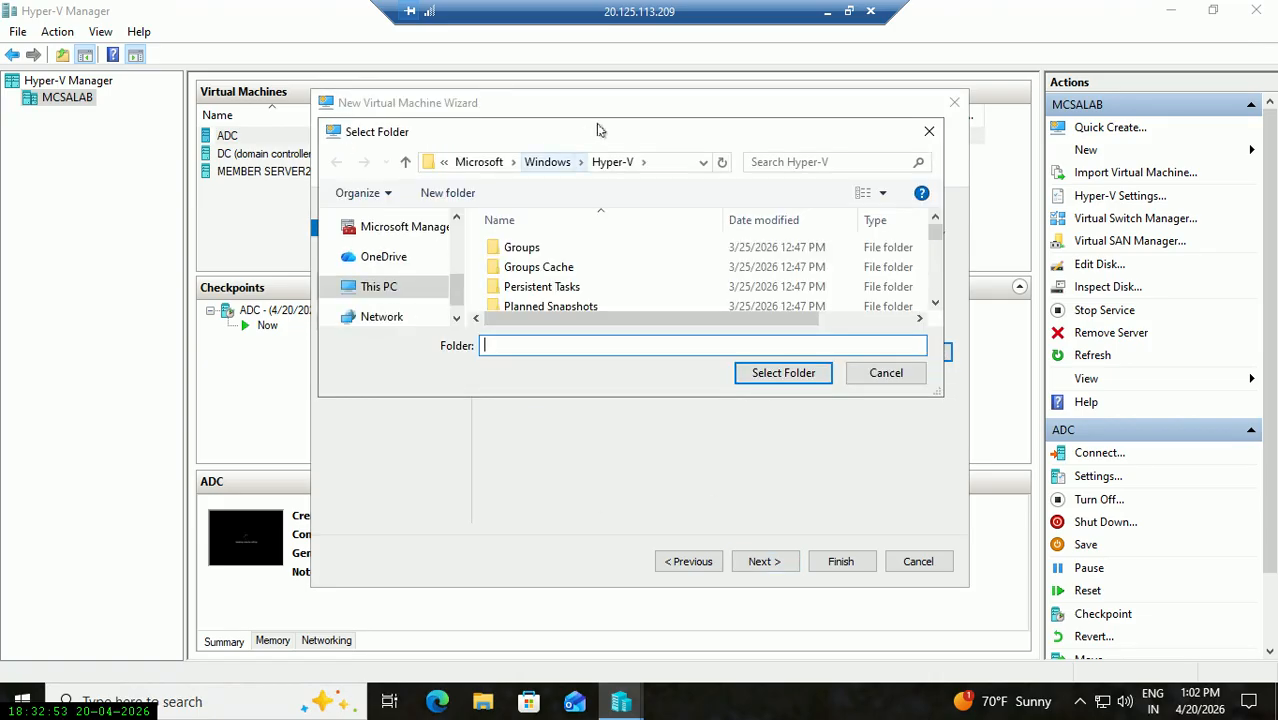
pyautogui.moveTo(602, 133); pyautogui.dragTo(440, 408)
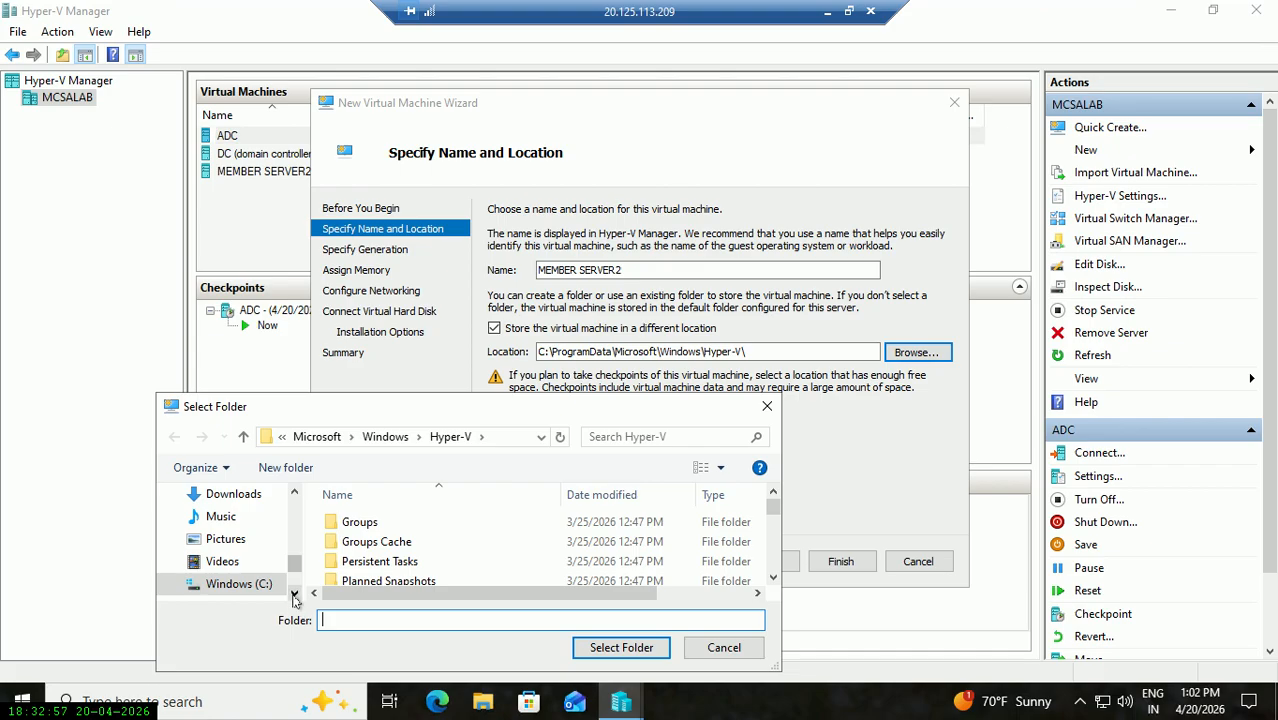
pyautogui.click(294, 593)
pyautogui.click(294, 593)
pyautogui.click(272, 584)
pyautogui.click(350, 521)
pyautogui.click(621, 648)
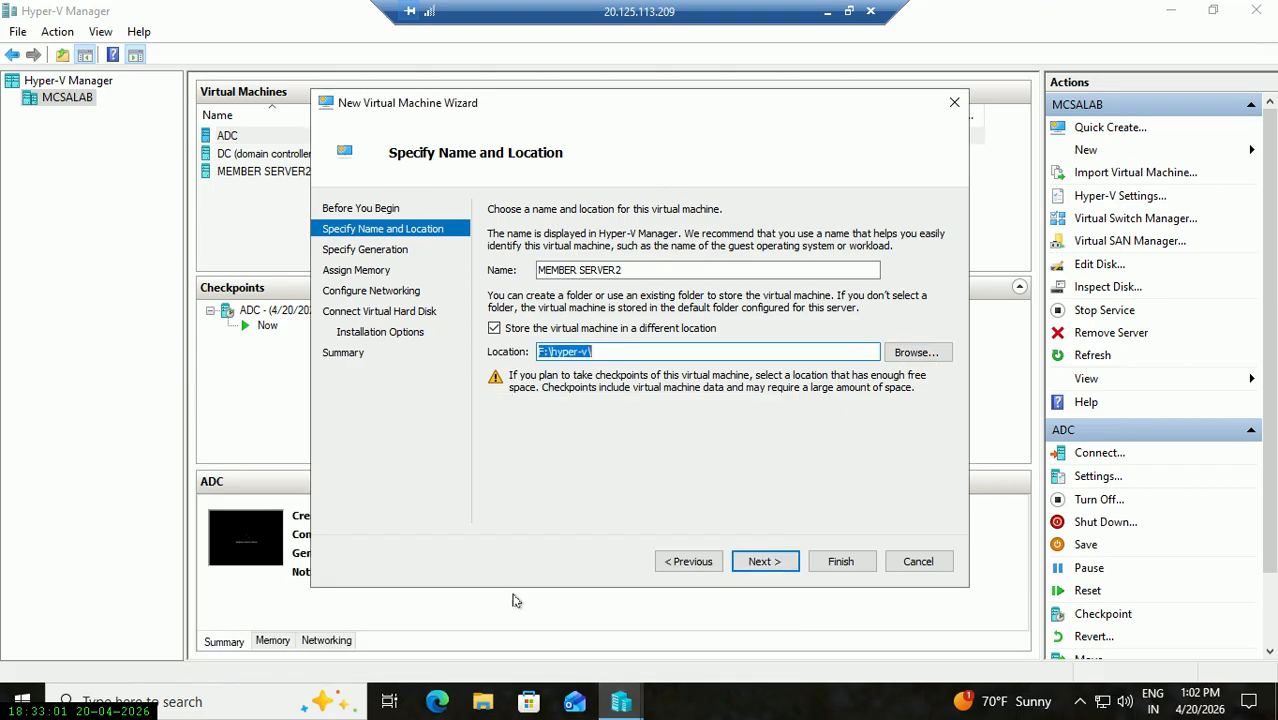
# Keep Generation 1, turn off Dynamic Memory, and set startup memory to 8192 MB.
pyautogui.click(764, 562)
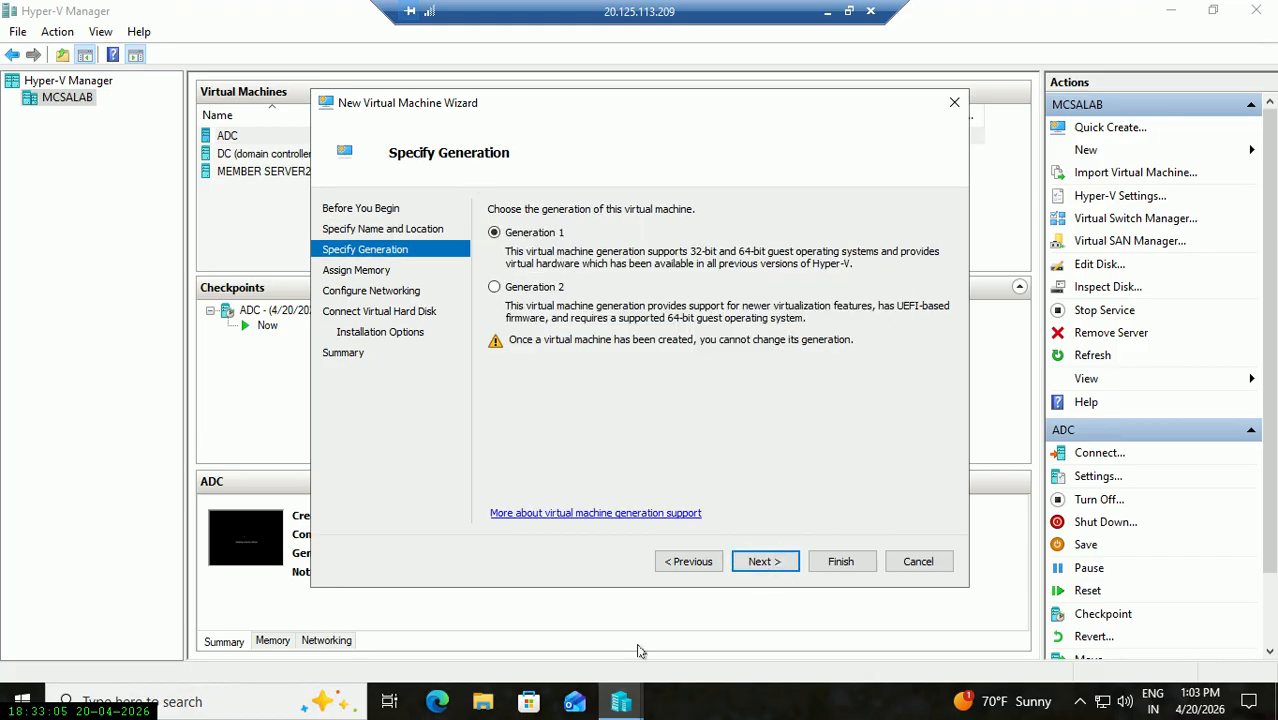
pyautogui.click(787, 566)
pyautogui.click(575, 282)
pyautogui.click(575, 282)
pyautogui.doubleClick(598, 256)
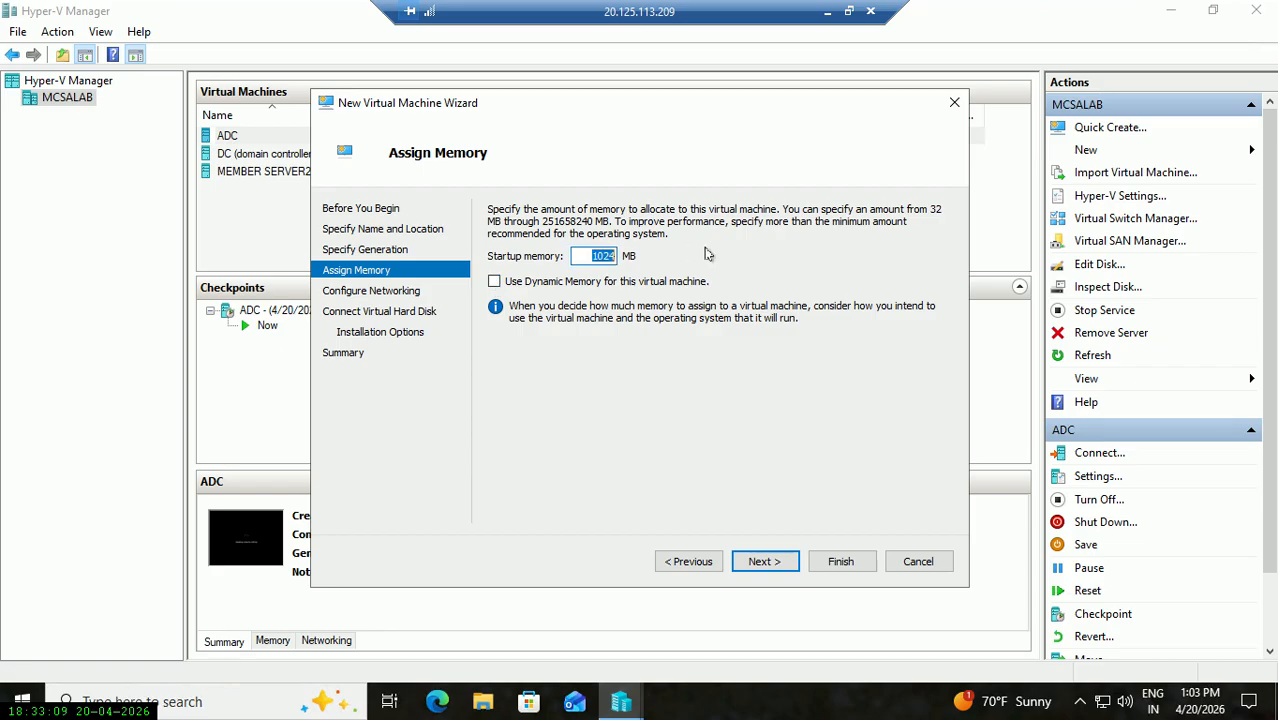
pyautogui.write('8192')
# Connect the VM's network adapter to the private switch.
pyautogui.click(764, 561)
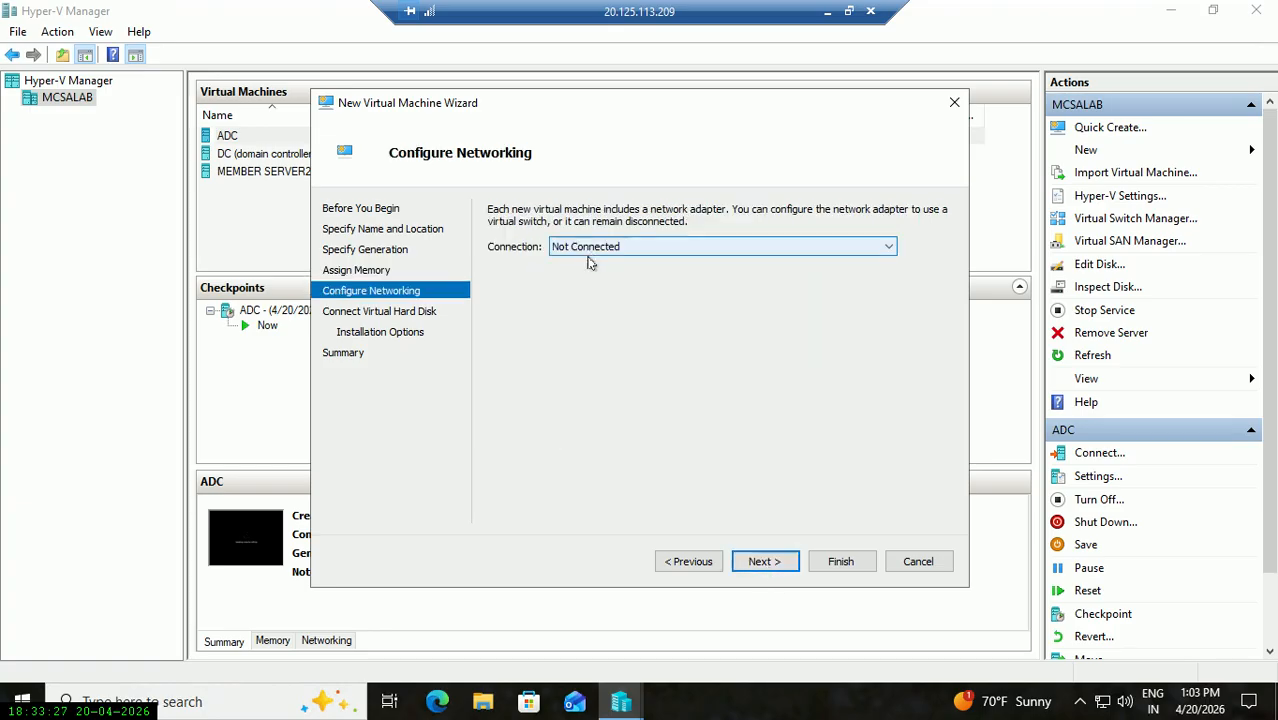
pyautogui.click(590, 247)
pyautogui.click(578, 276)
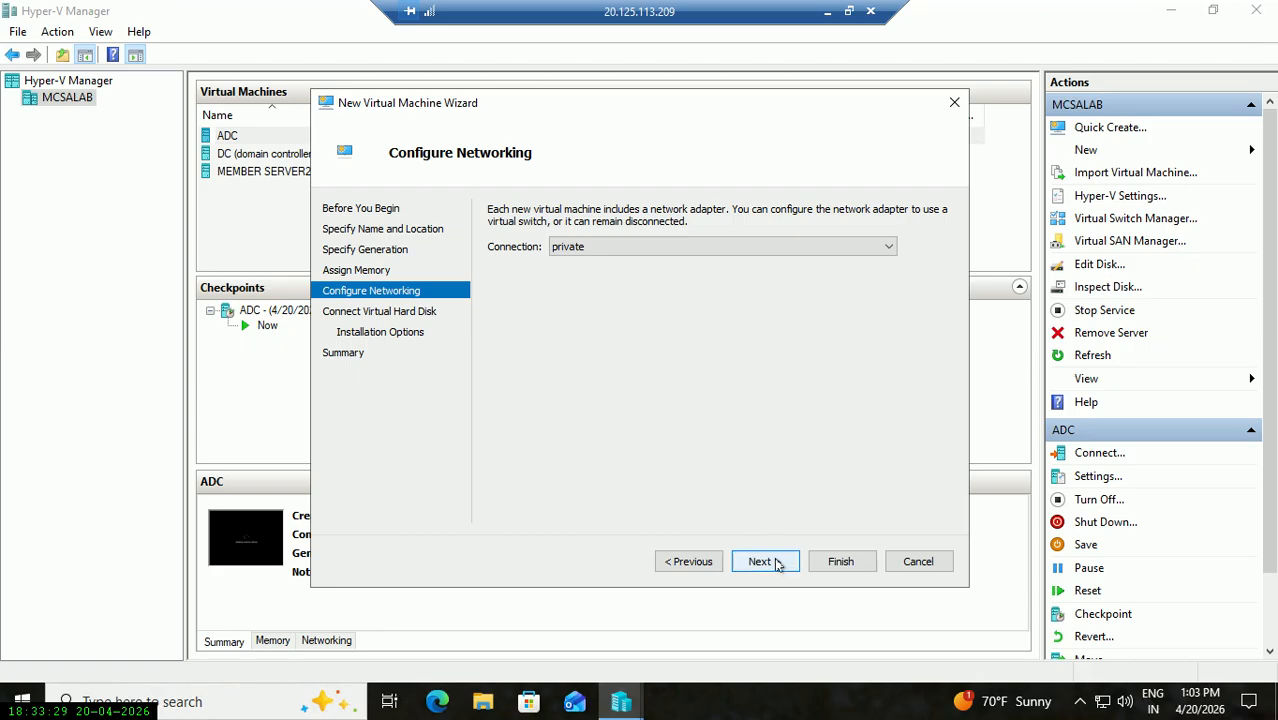
pyautogui.click(764, 561)
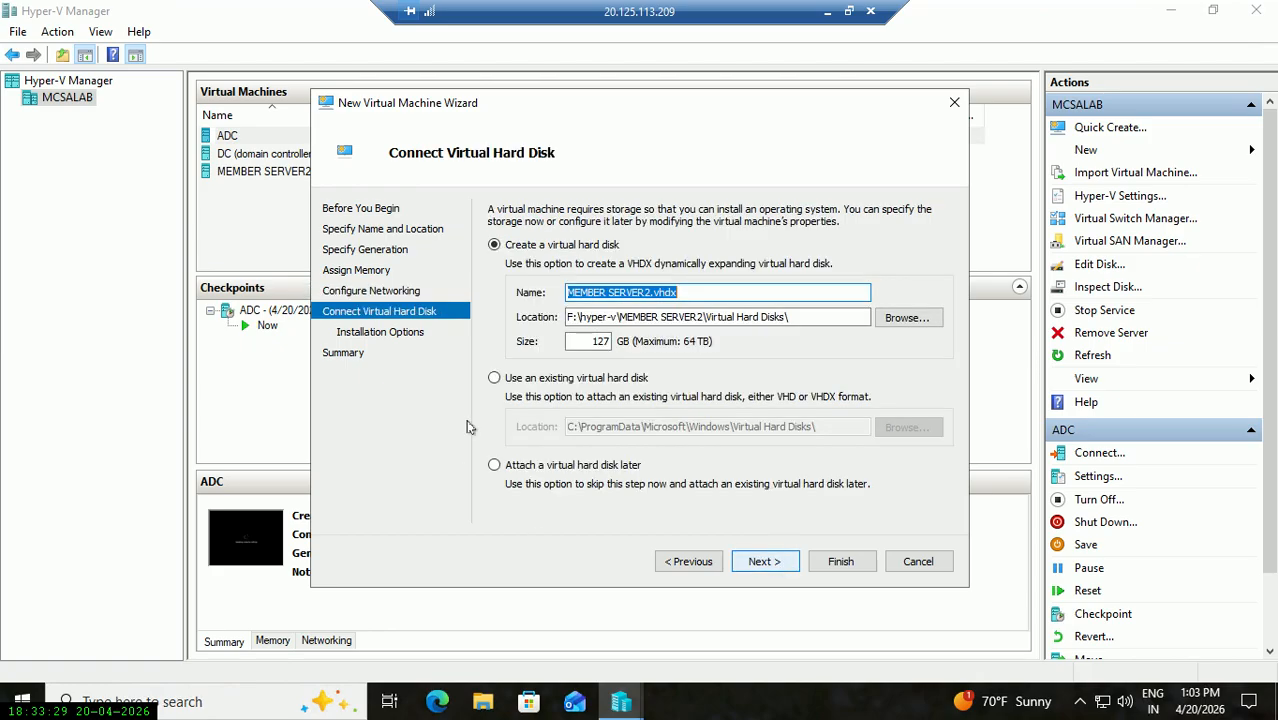
# Choose the existing memberserver2.vhdx disk from the Downloads folder for the new VM.
pyautogui.click(574, 378)
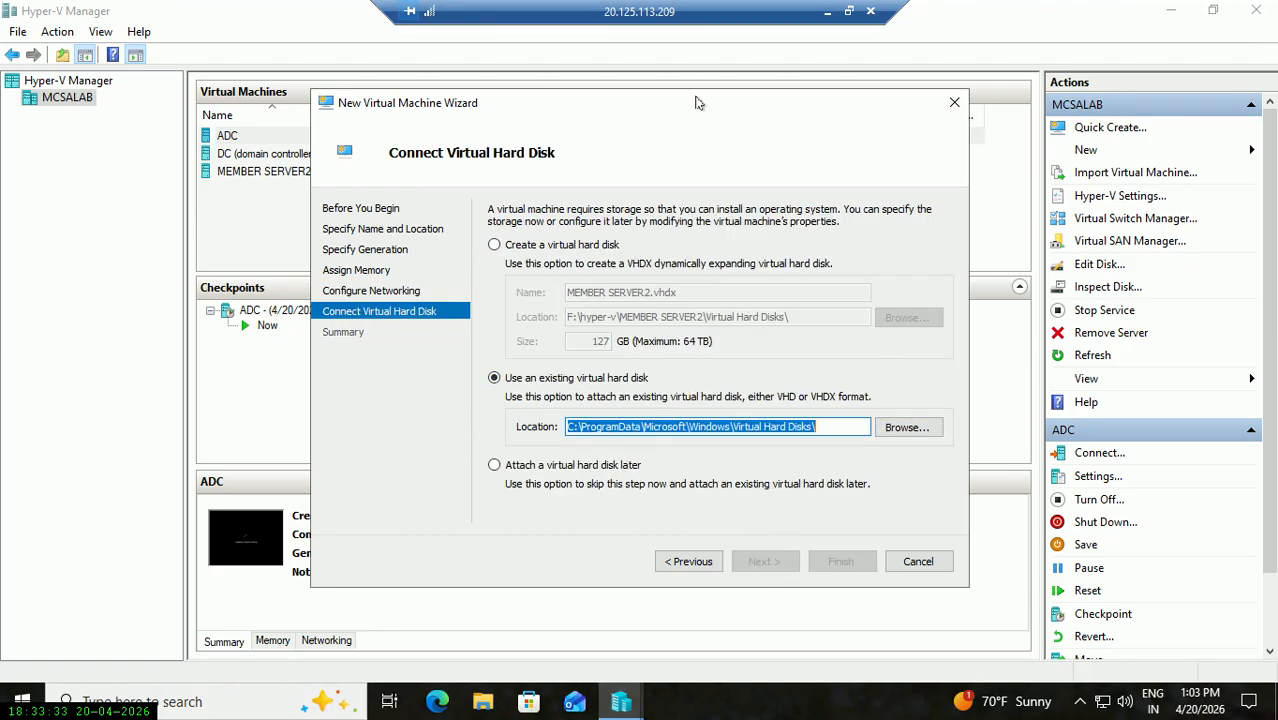
pyautogui.moveTo(697, 102); pyautogui.dragTo(727, 43)
pyautogui.click(937, 370)
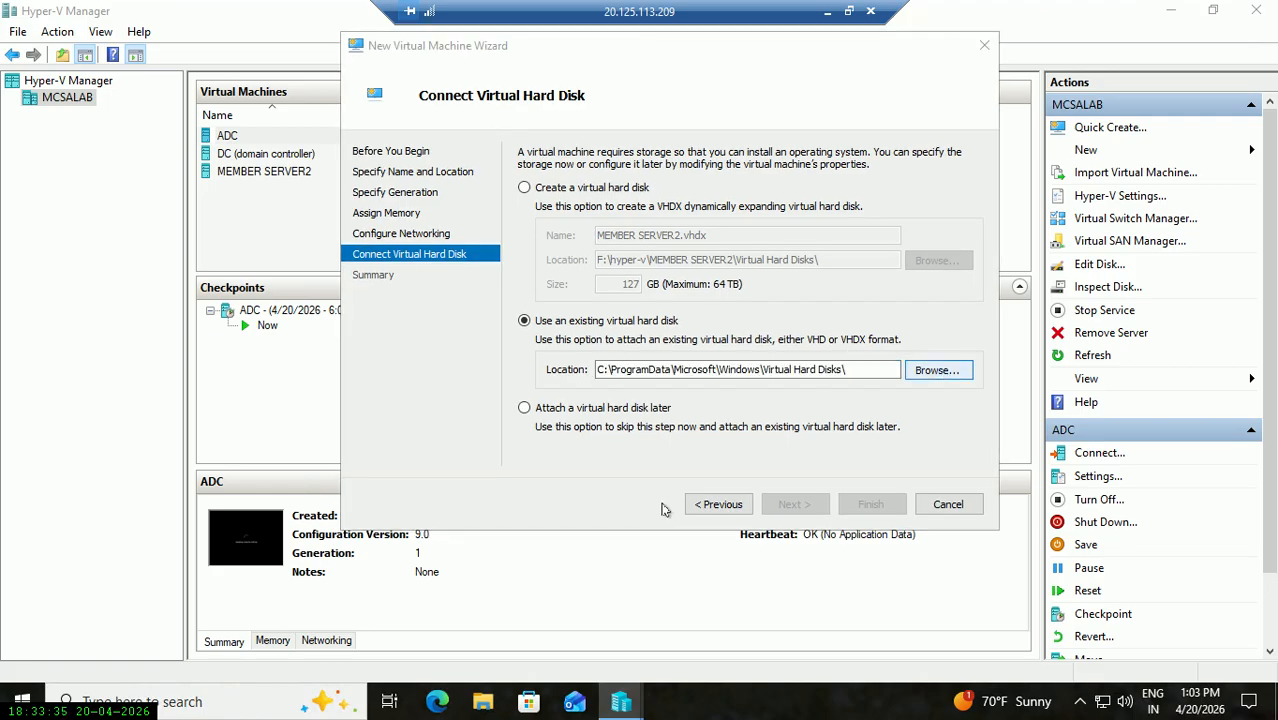
pyautogui.moveTo(645, 76); pyautogui.dragTo(453, 538)
pyautogui.click(396, 596)
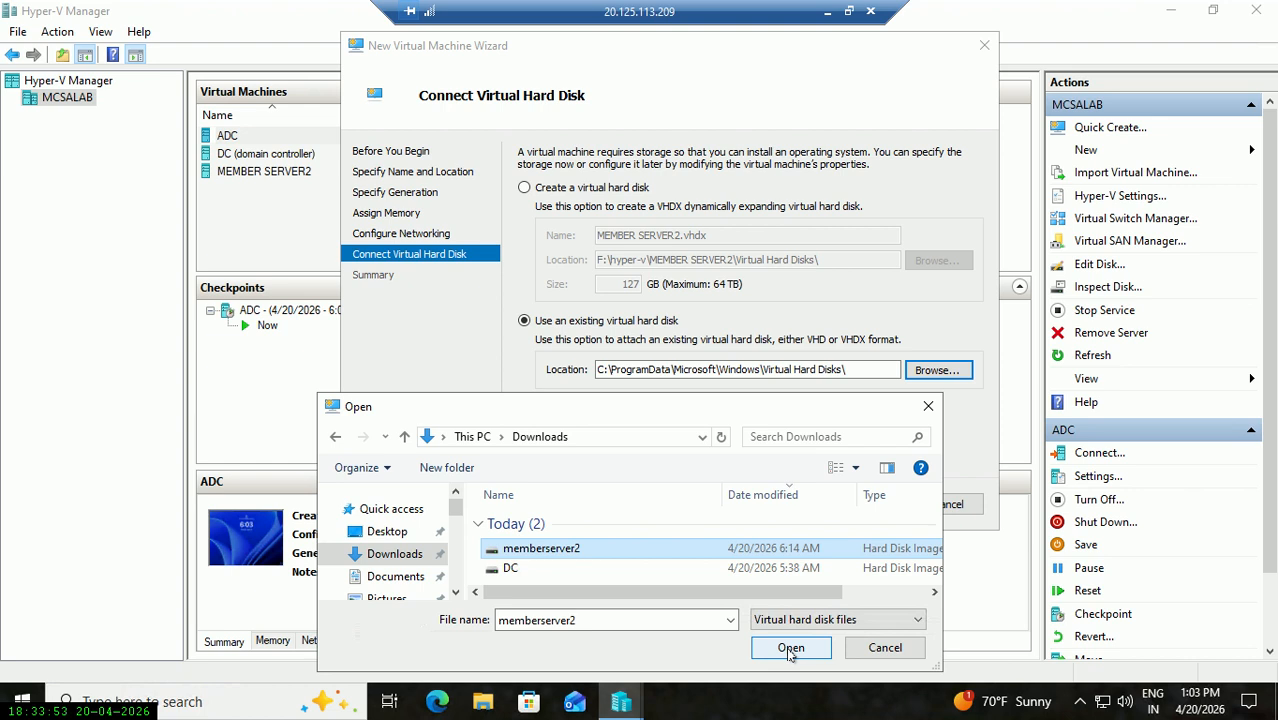
pyautogui.click(790, 648)
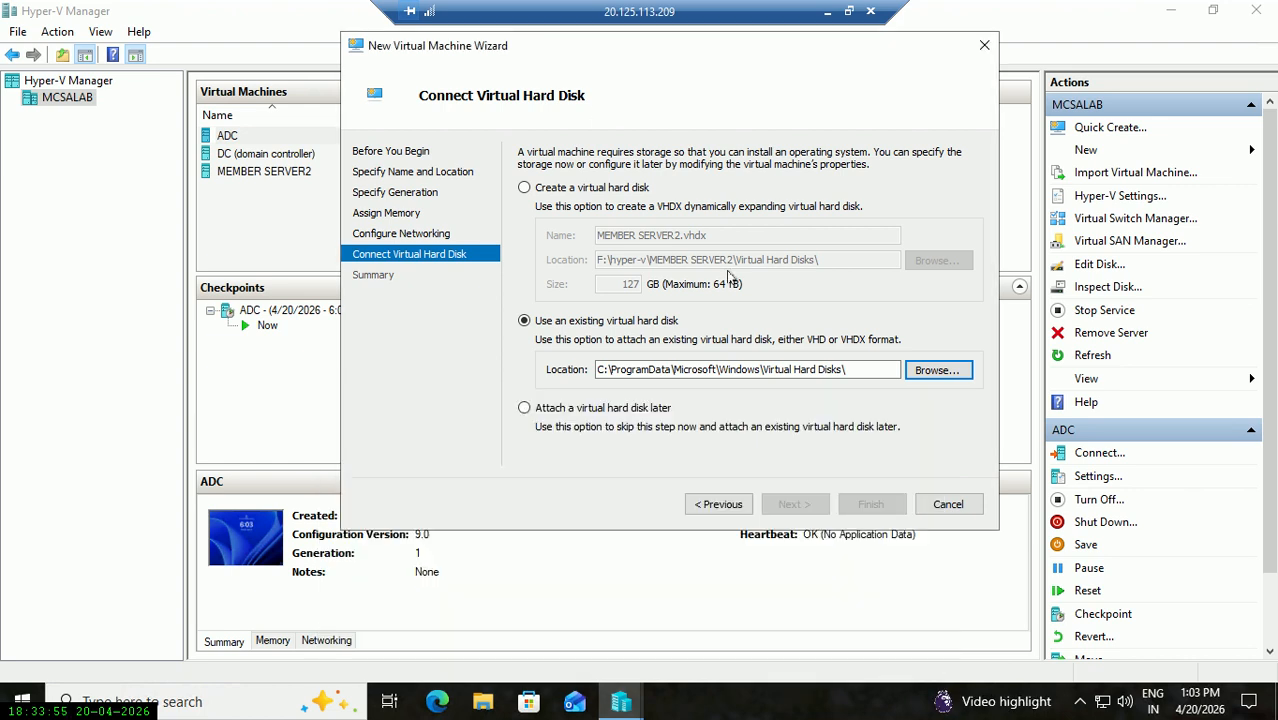
# Finish the wizard to create the MEMBER SERVER2 virtual machine and bring up its actions menu.
pyautogui.click(789, 504)
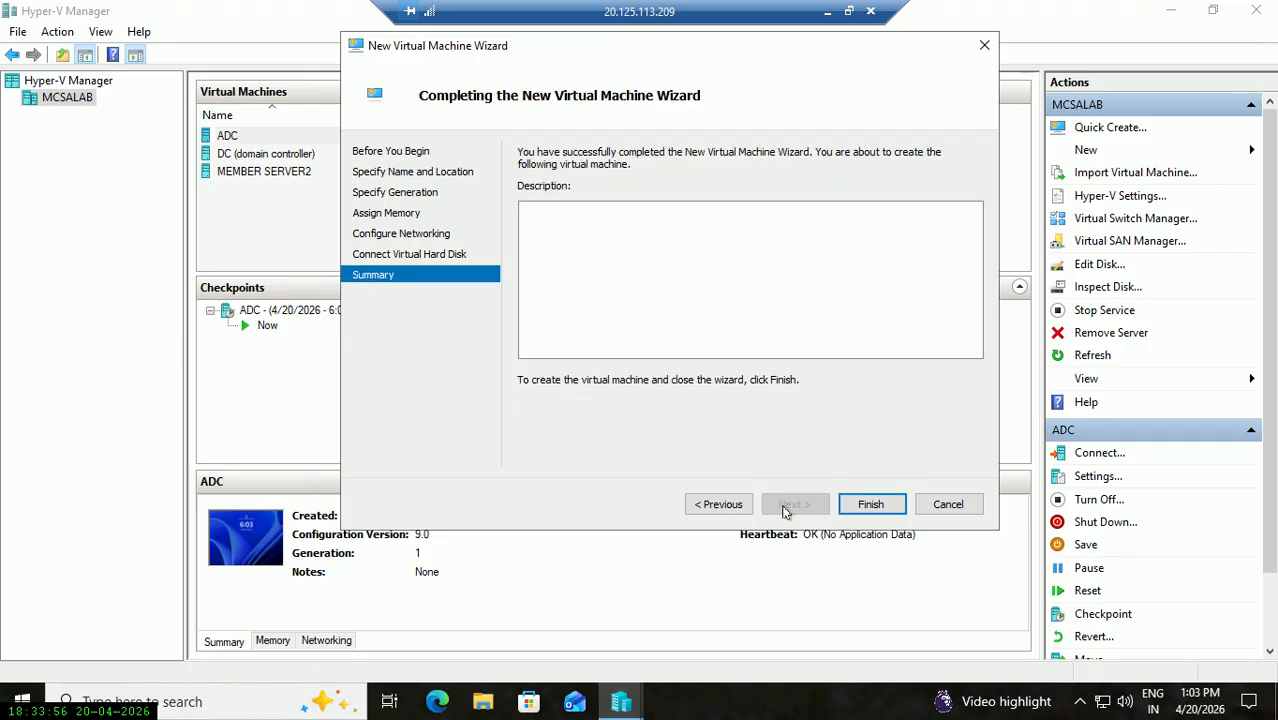
pyautogui.click(870, 504)
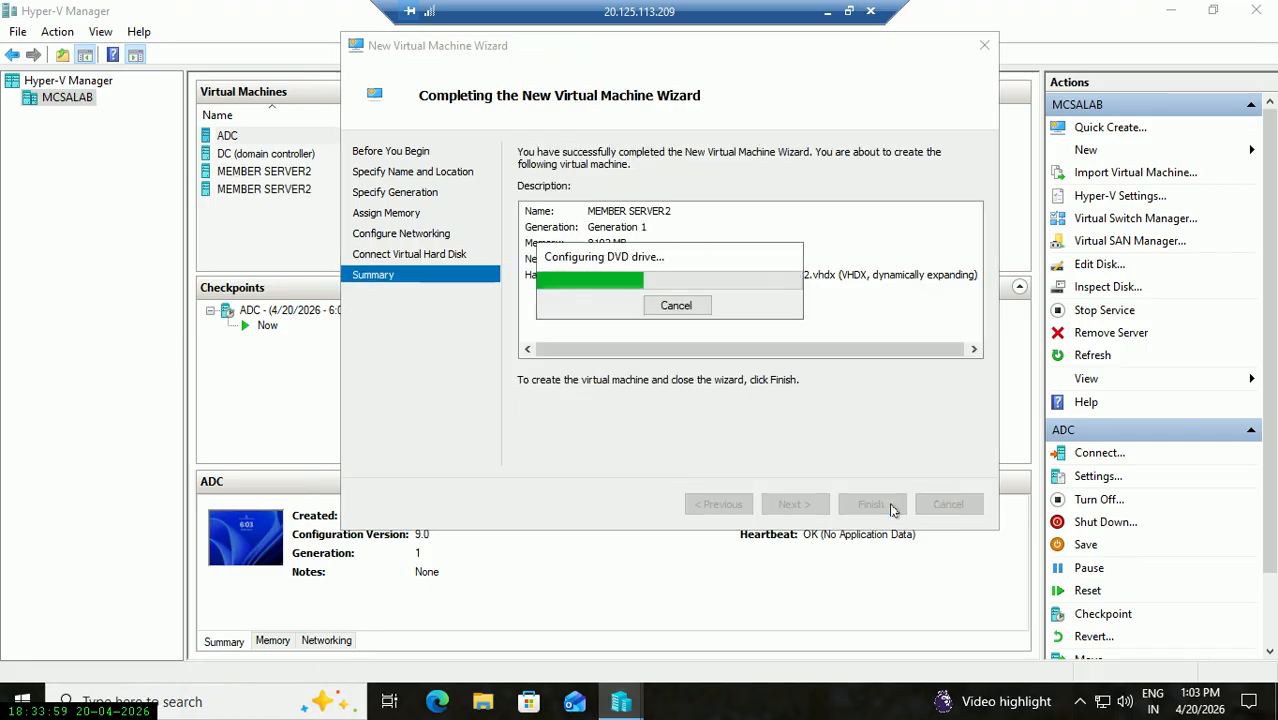
pyautogui.rightClick(326, 190)
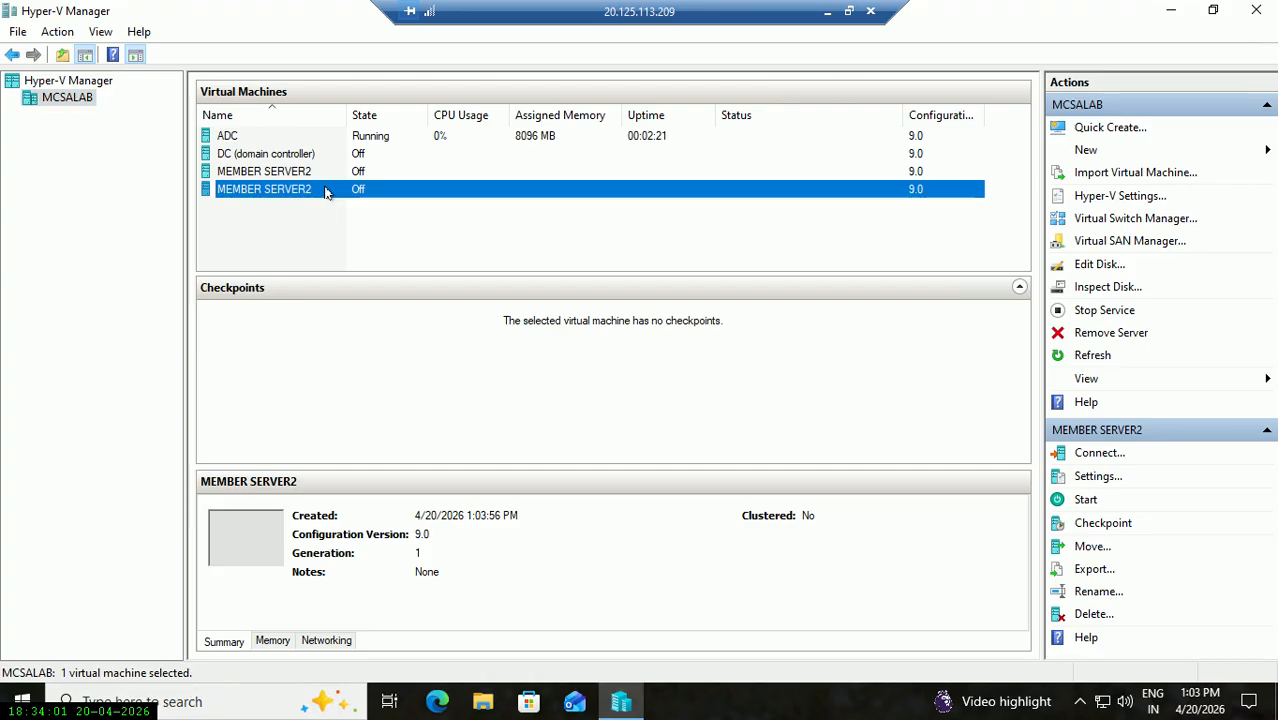
# Start MEMBER SERVER2 and open a full-screen console connection to the ADC virtual machine.
pyautogui.click(366, 255)
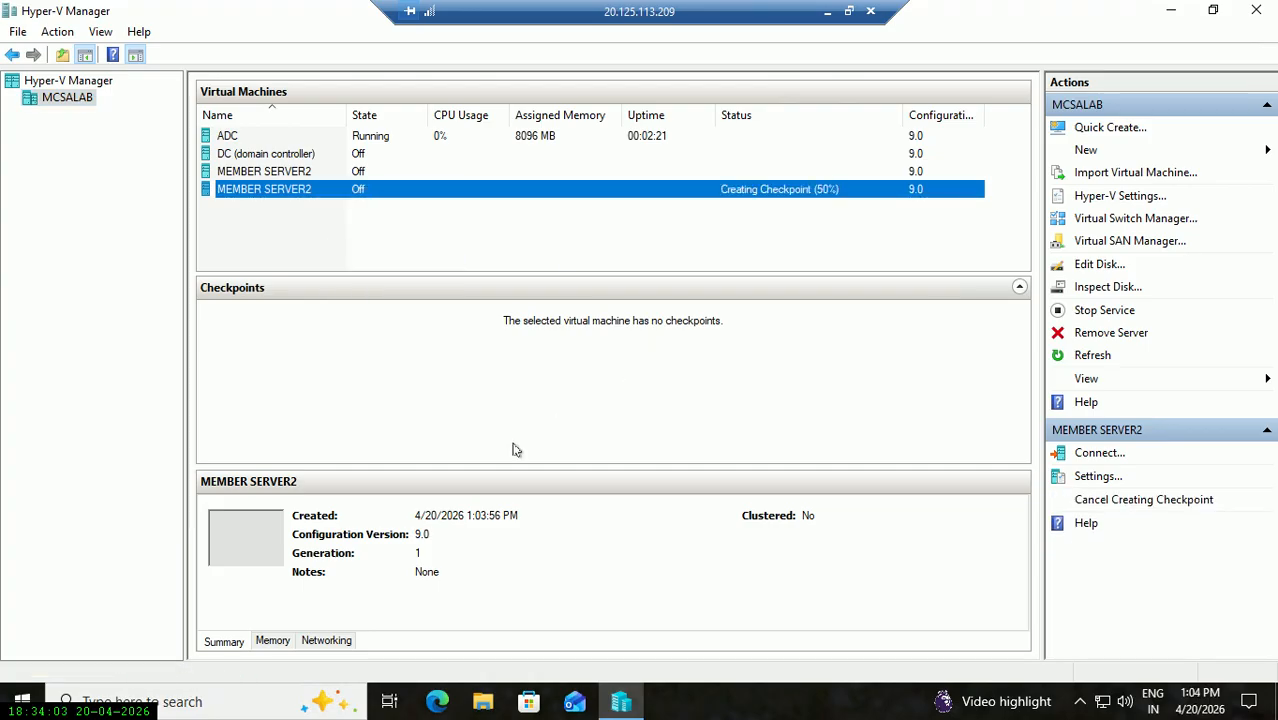
pyautogui.click(445, 140)
pyautogui.rightClick(445, 140)
pyautogui.click(485, 148)
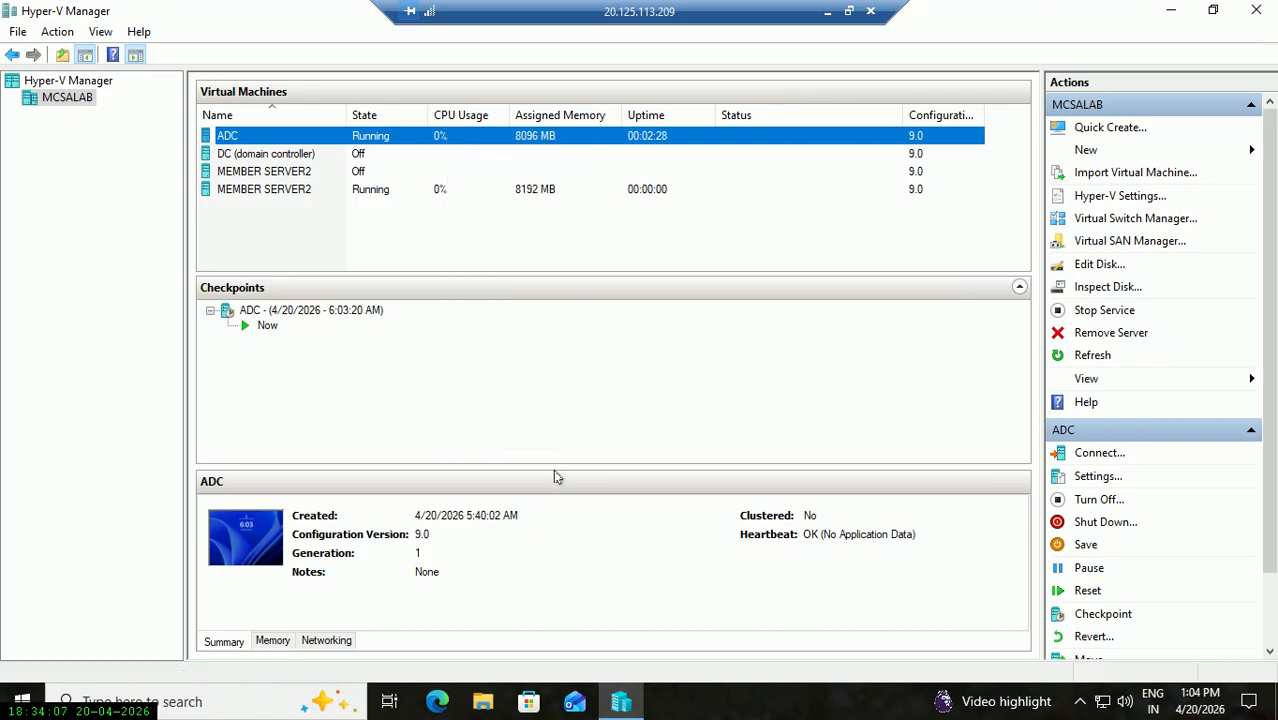
pyautogui.moveTo(449, 352); pyautogui.dragTo(513, 364)
pyautogui.click(491, 444)
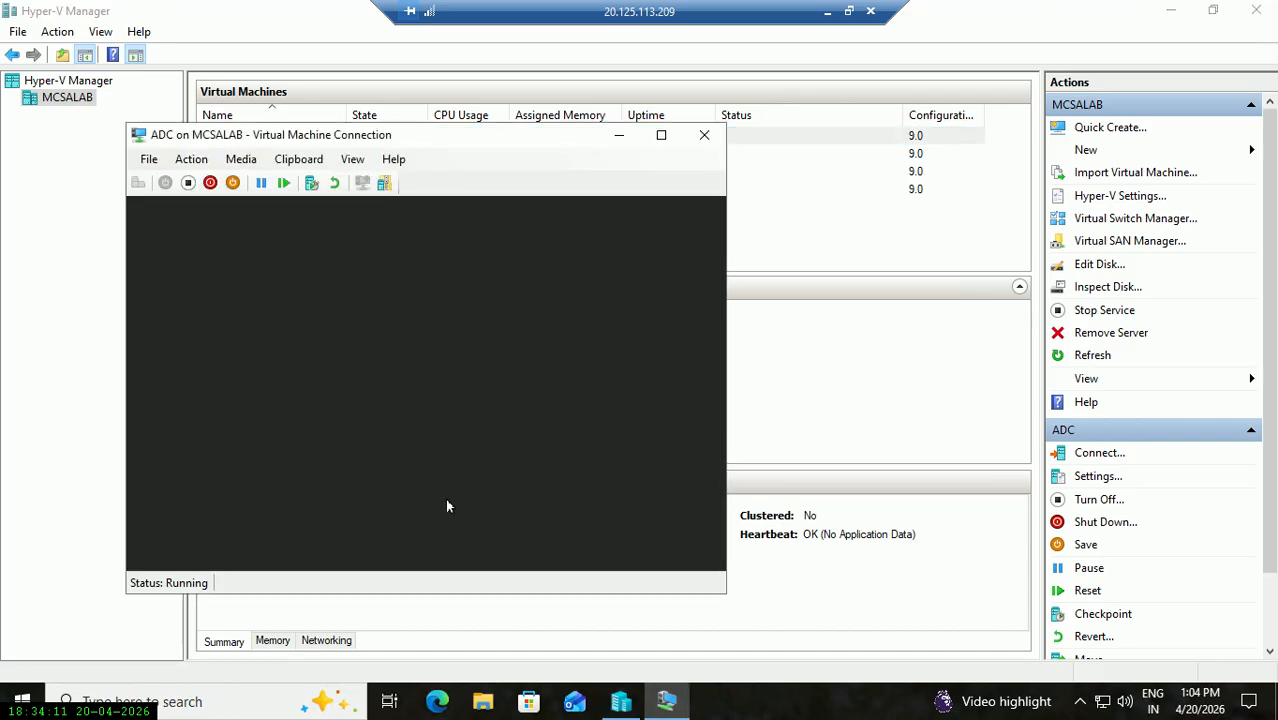
pyautogui.click(622, 136)
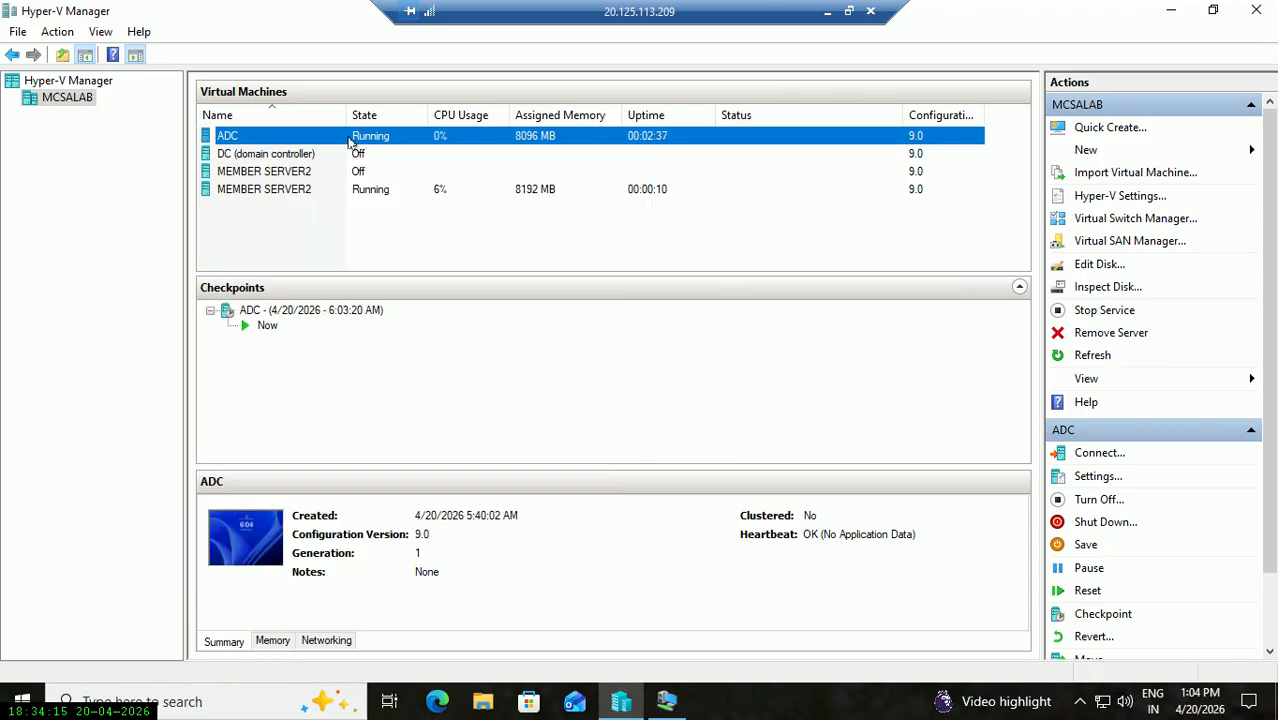
# Rename the ADC virtual machine, entering dc as its new name.
pyautogui.rightClick(348, 138)
pyautogui.click(394, 409)
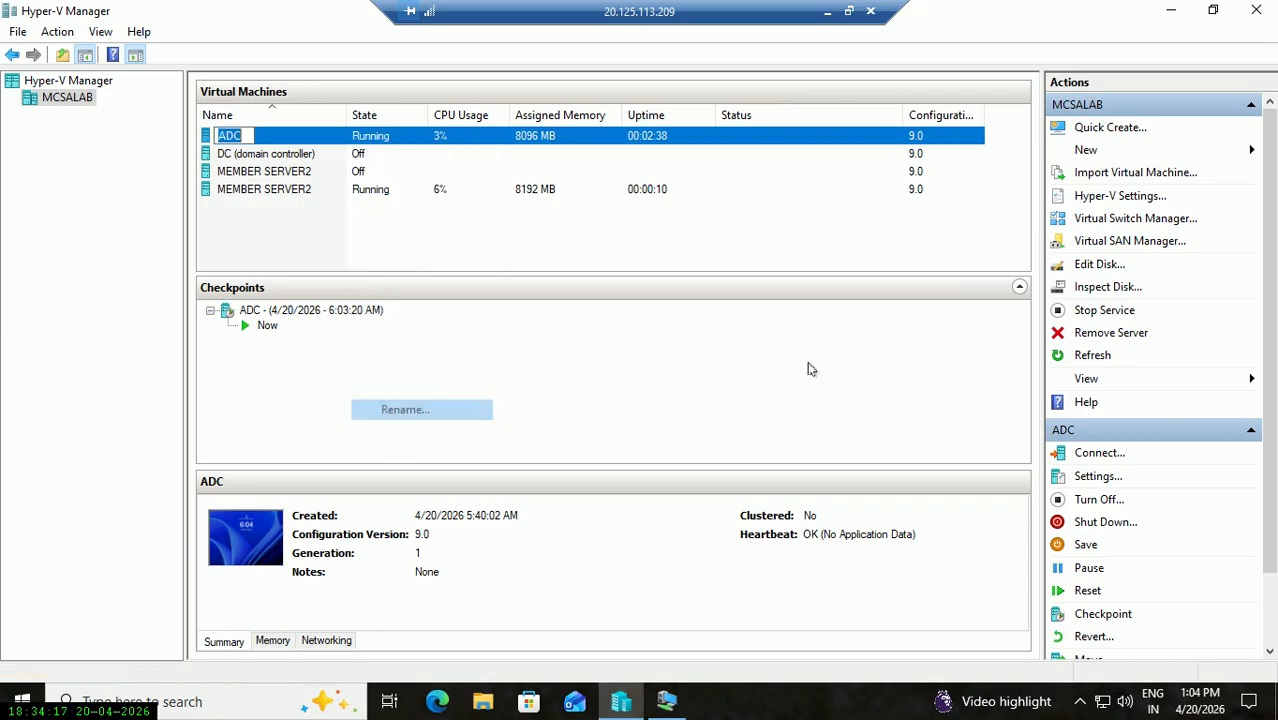
pyautogui.write('dc')
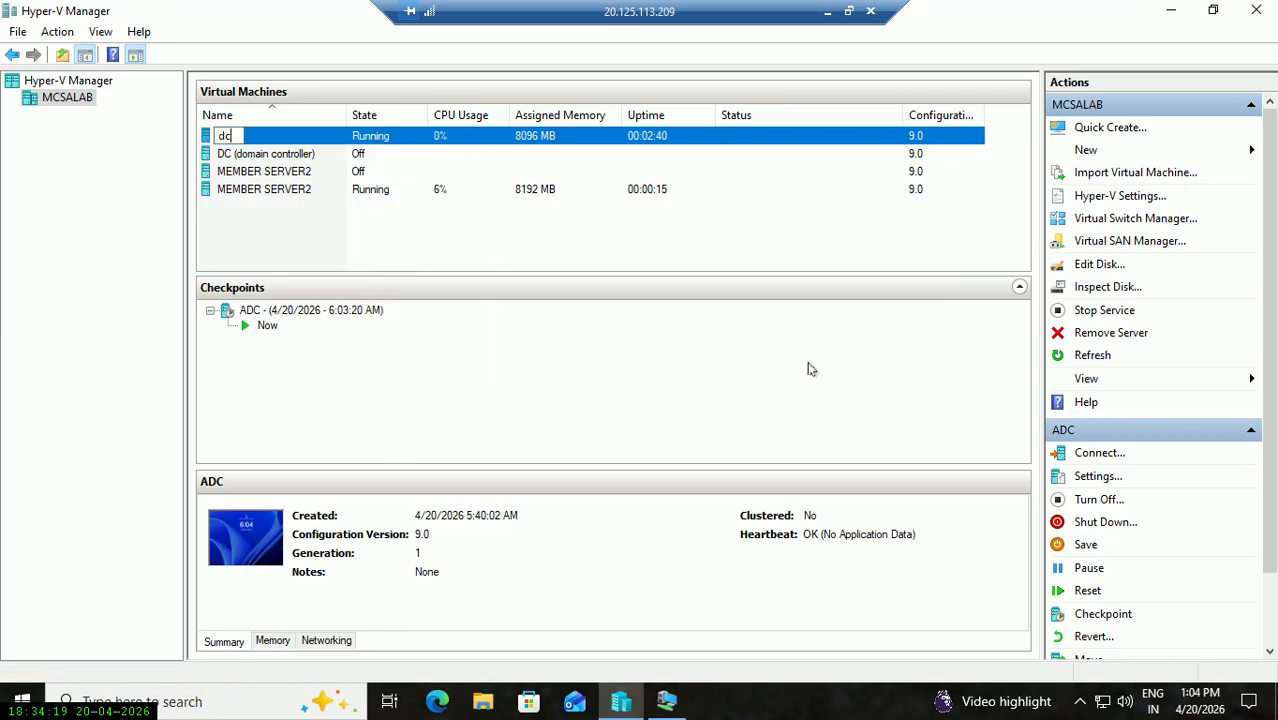
pyautogui.press('BackSpace')
pyautogui.press('BackSpace')
pyautogui.write('dc')
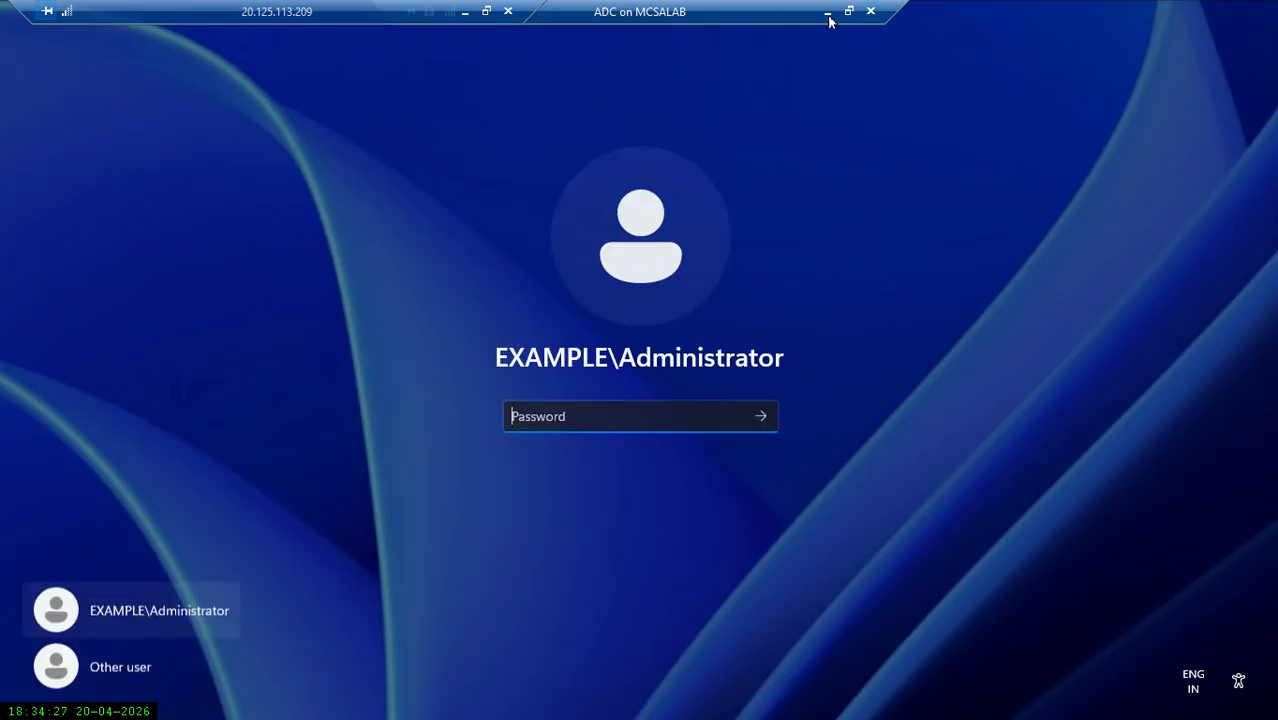
# Rename the dc virtual machine to DC1.
pyautogui.click(827, 11)
pyautogui.rightClick(331, 136)
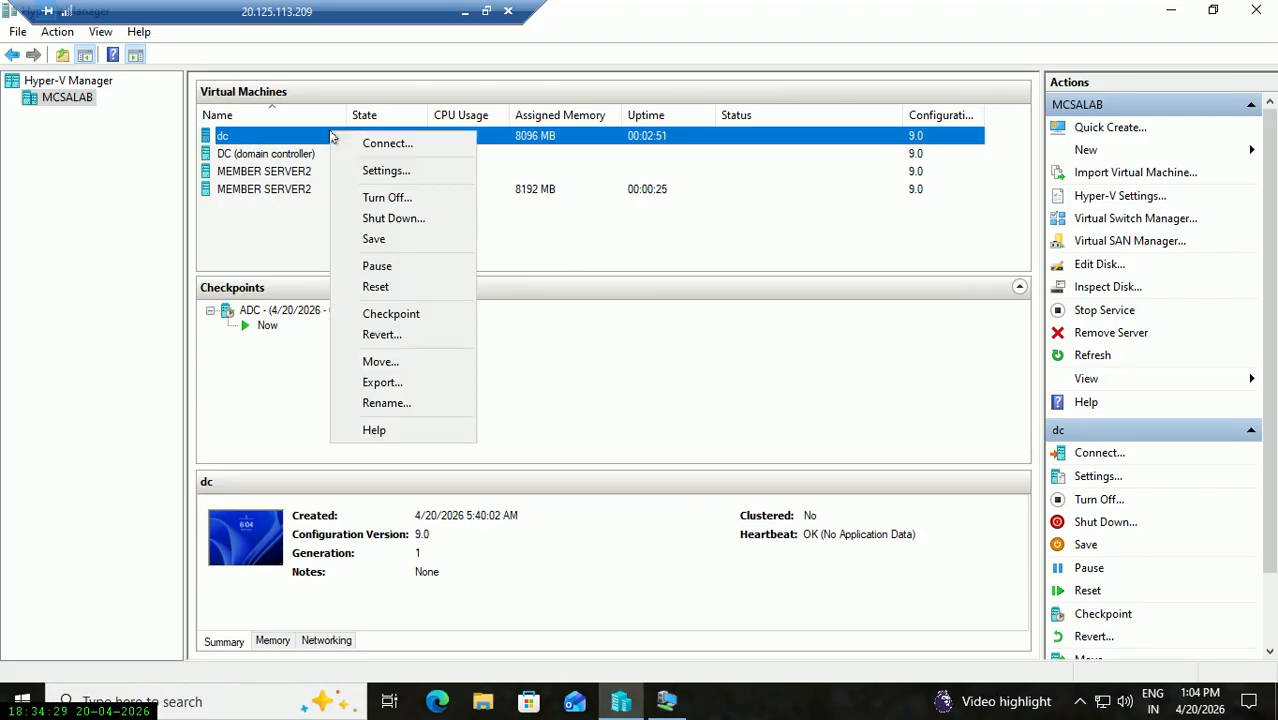
pyautogui.click(376, 404)
pyautogui.write('dc')
pyautogui.press('BackSpace')
pyautogui.press('BackSpace')
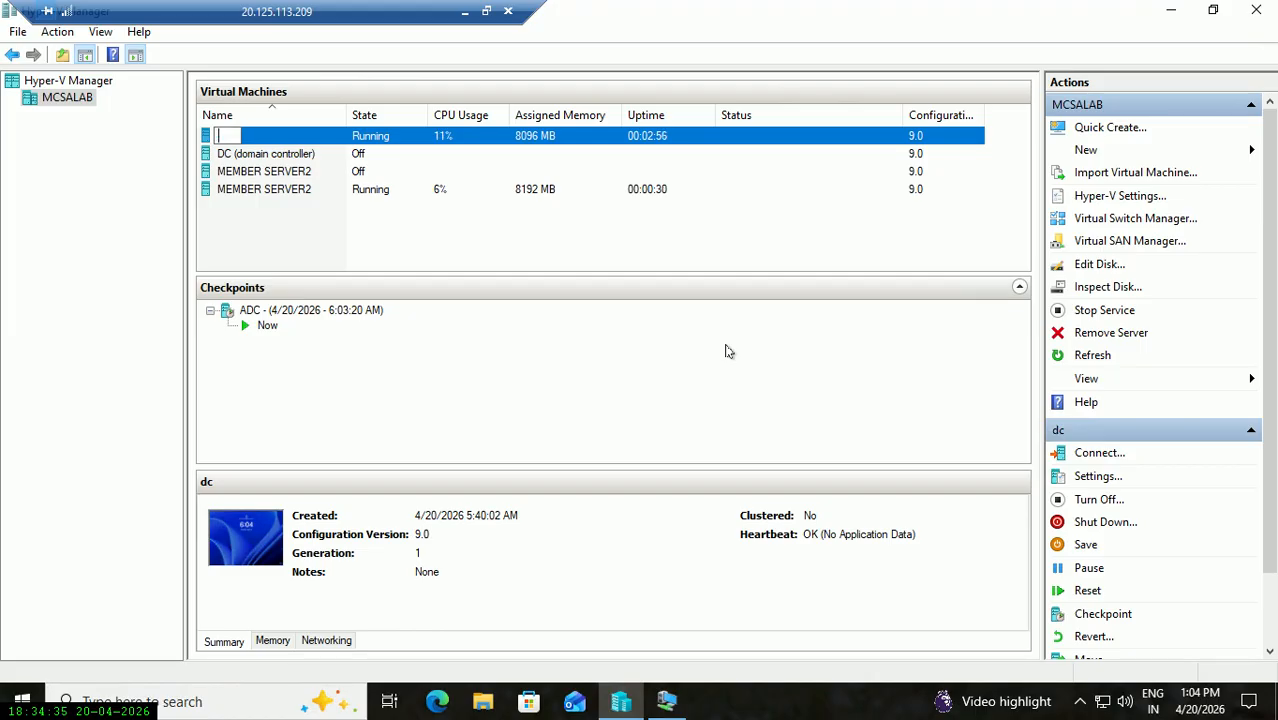
pyautogui.write('DC1')
pyautogui.press('Return')
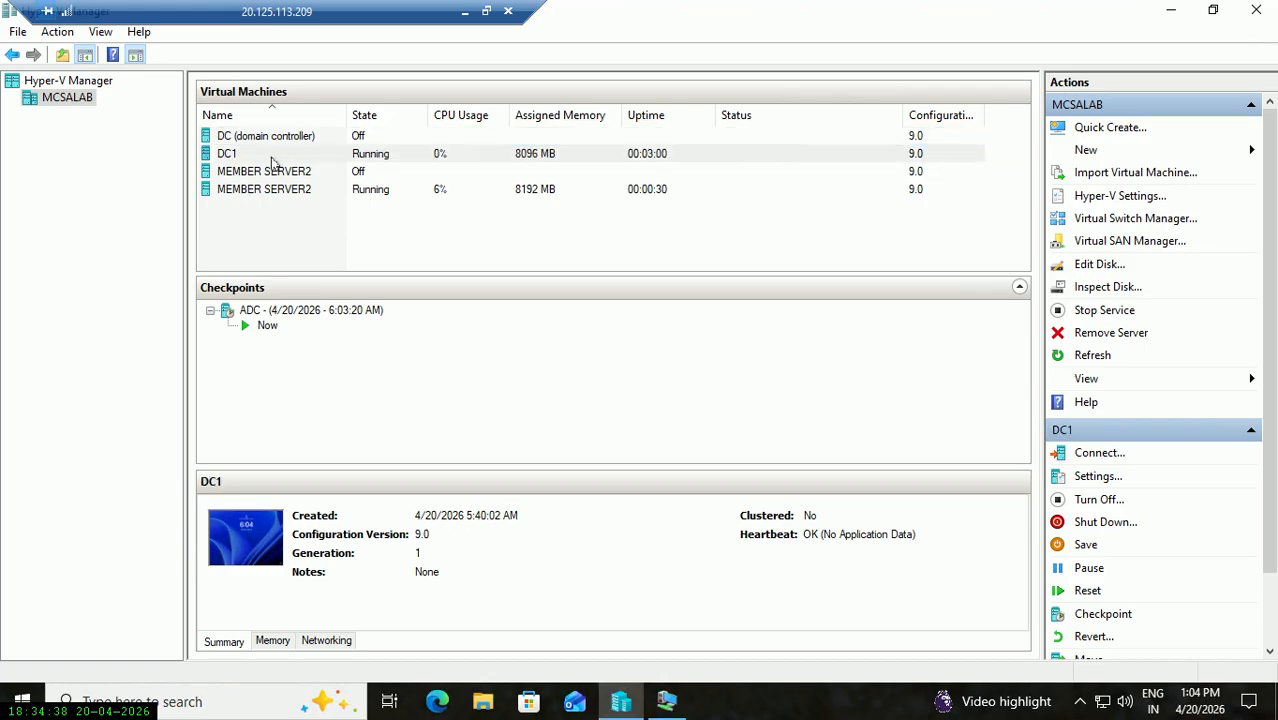
# Close the old VM Connection window and reconnect to DC1 with a full-screen display.
pyautogui.rightClick(347, 151)
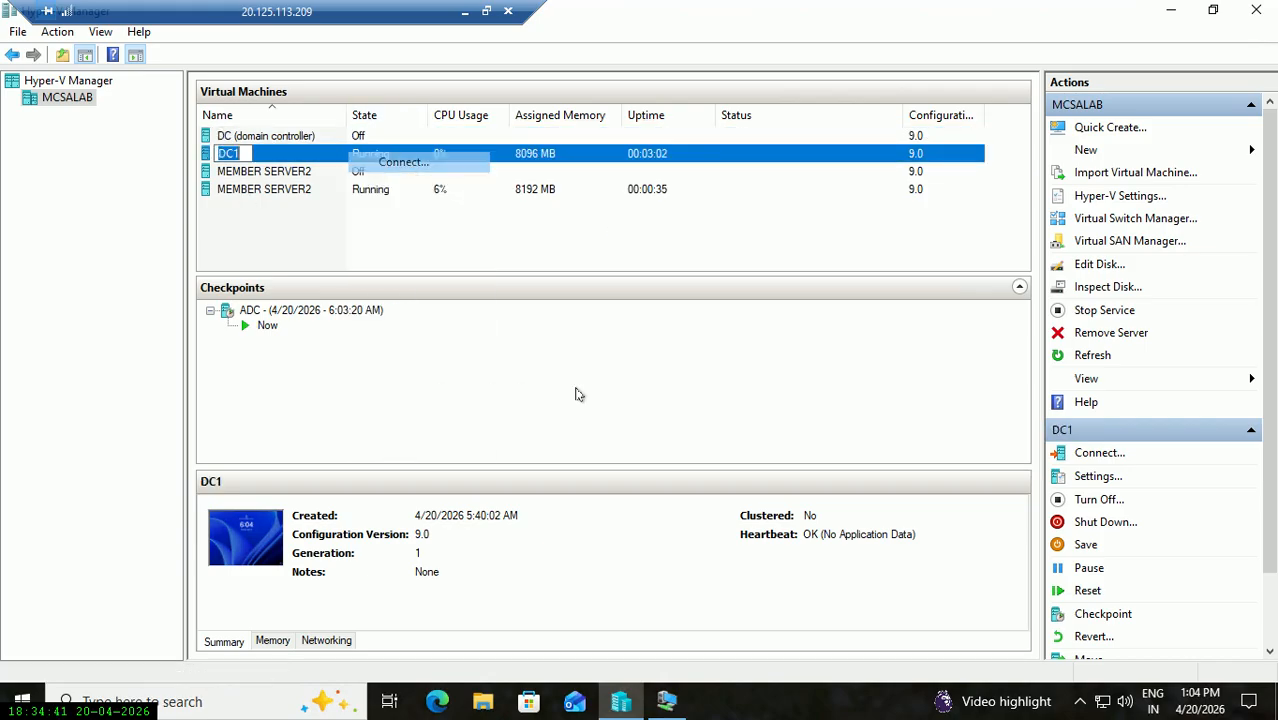
pyautogui.rightClick(667, 701)
pyautogui.click(667, 669)
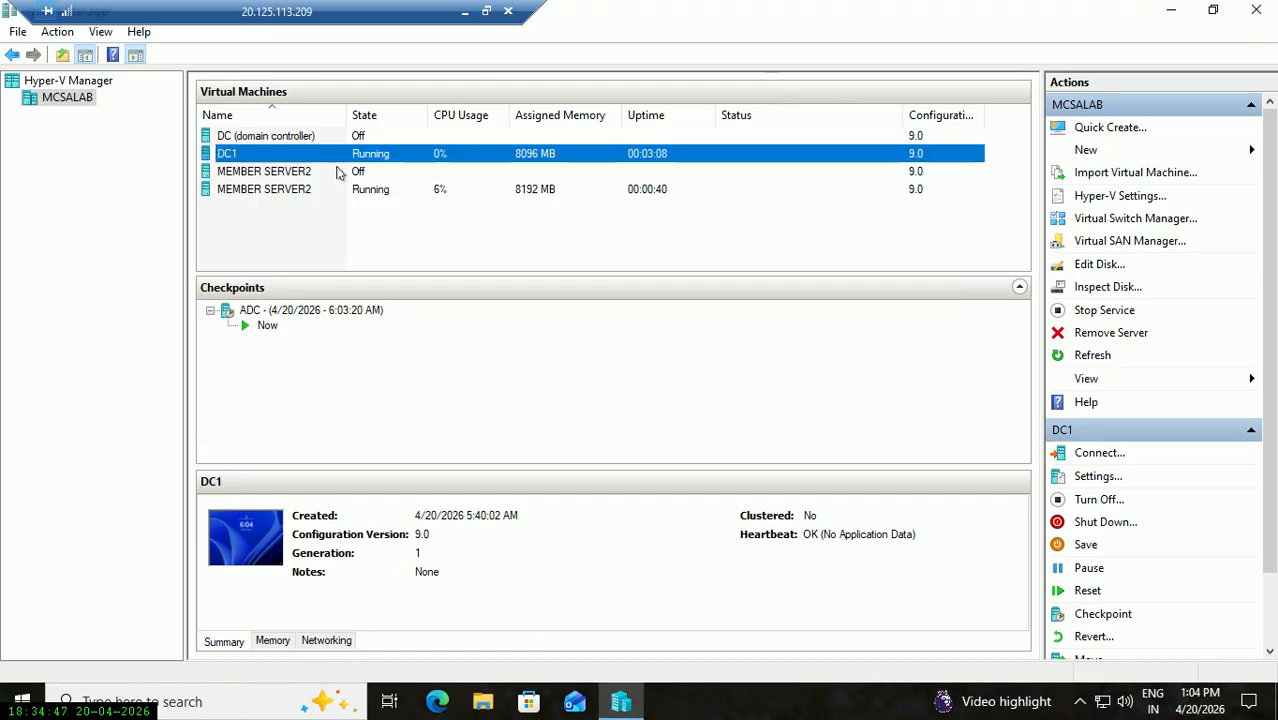
pyautogui.rightClick(378, 153)
pyautogui.press('Return')
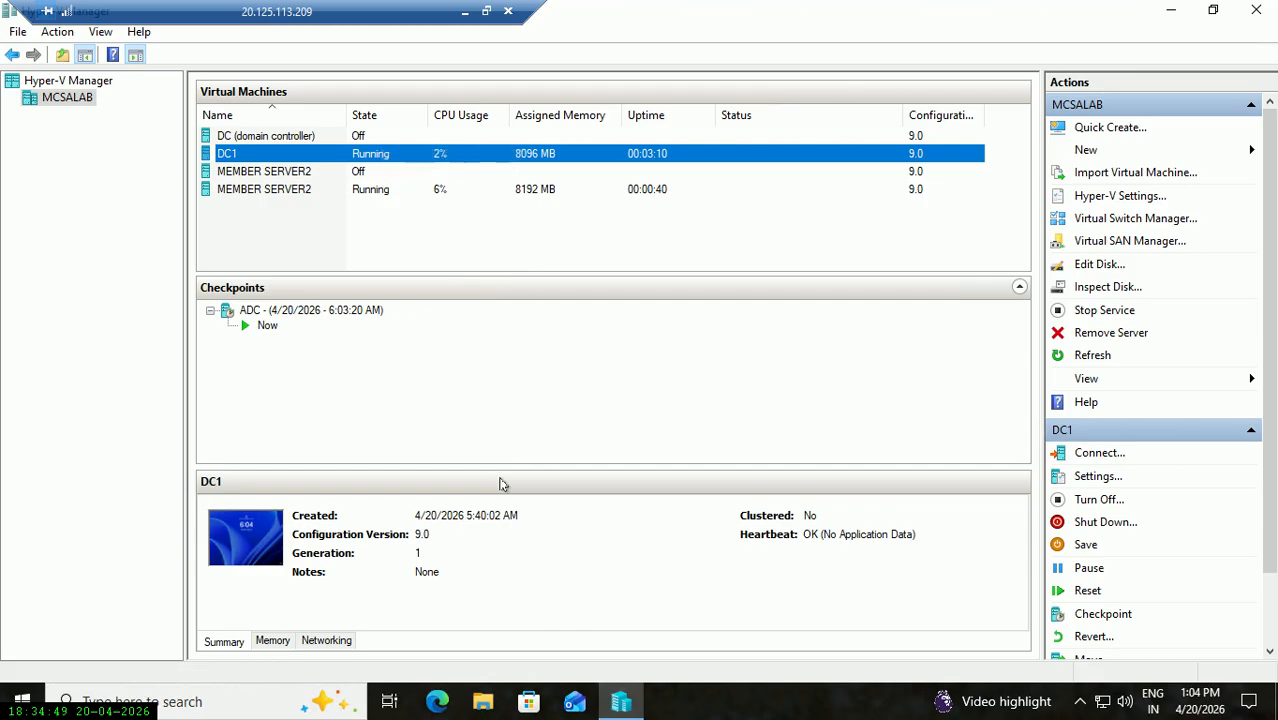
pyautogui.moveTo(446, 352); pyautogui.dragTo(459, 352)
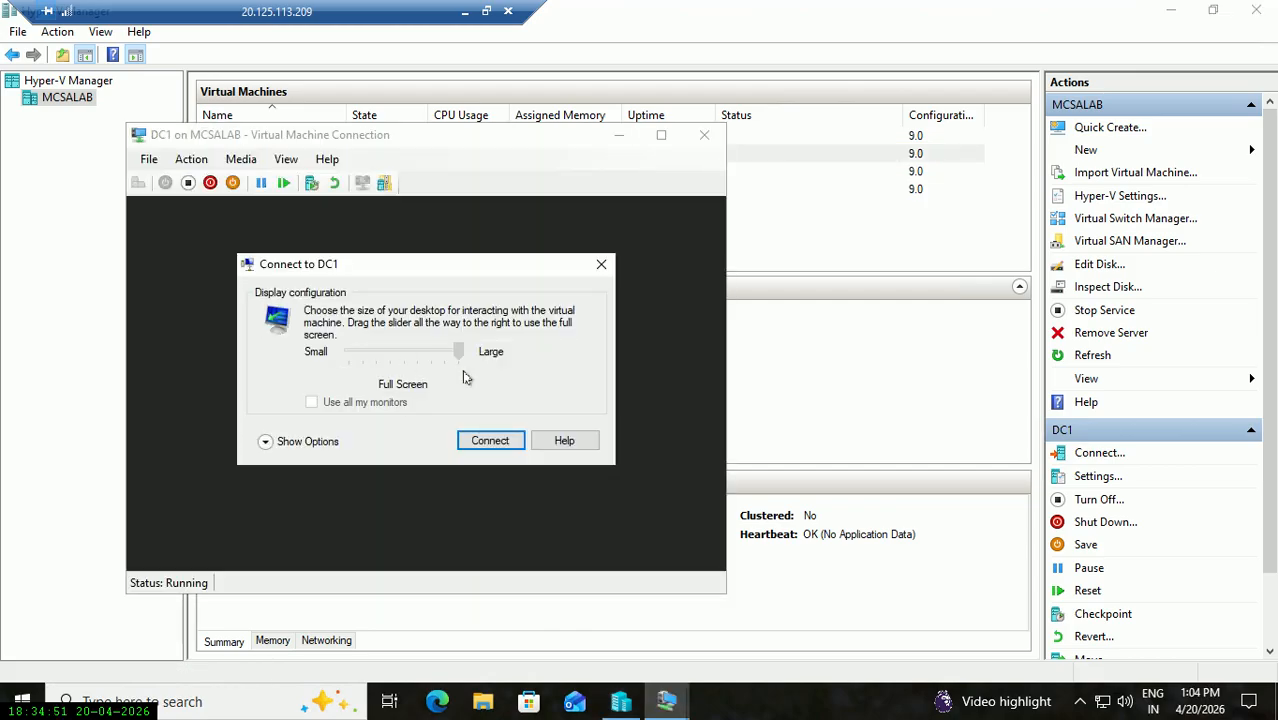
# Connect to DC1 full screen and enter the Administrator password.
pyautogui.click(488, 440)
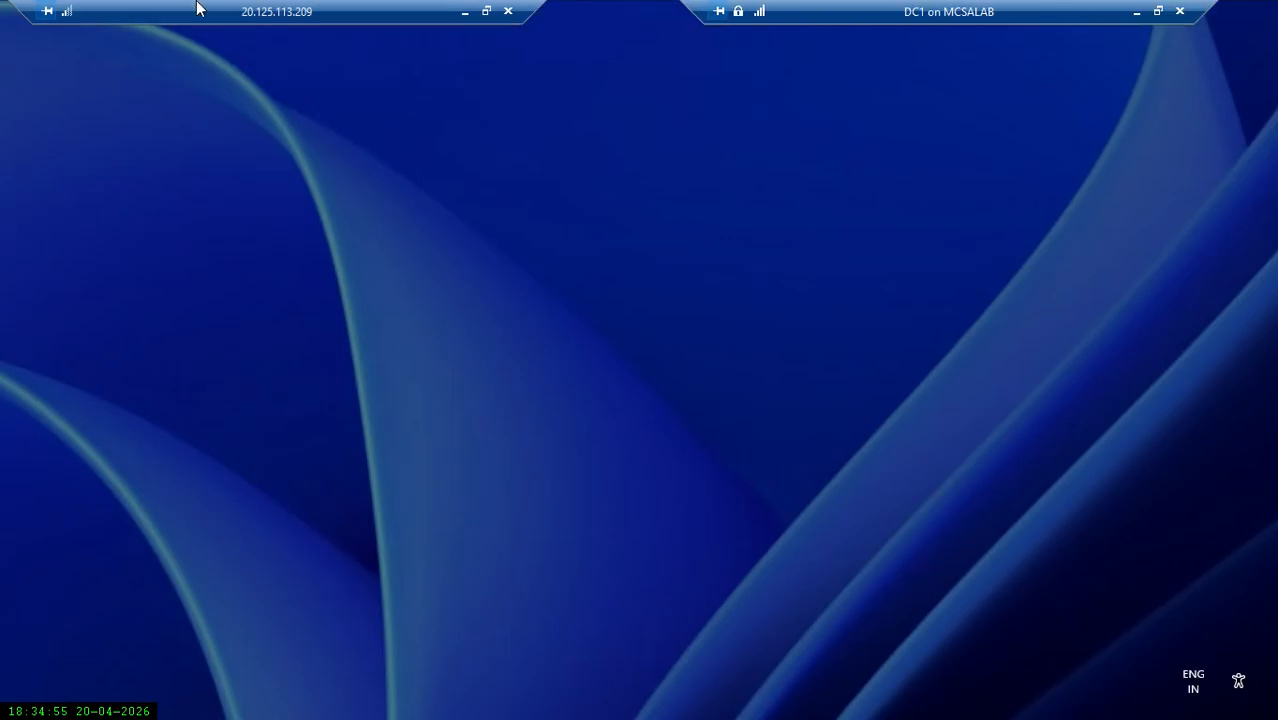
pyautogui.moveTo(280, 8)
pyautogui.mouseDown()
pyautogui.moveTo(299, 10)
pyautogui.moveTo(282, 8)
pyautogui.mouseUp()
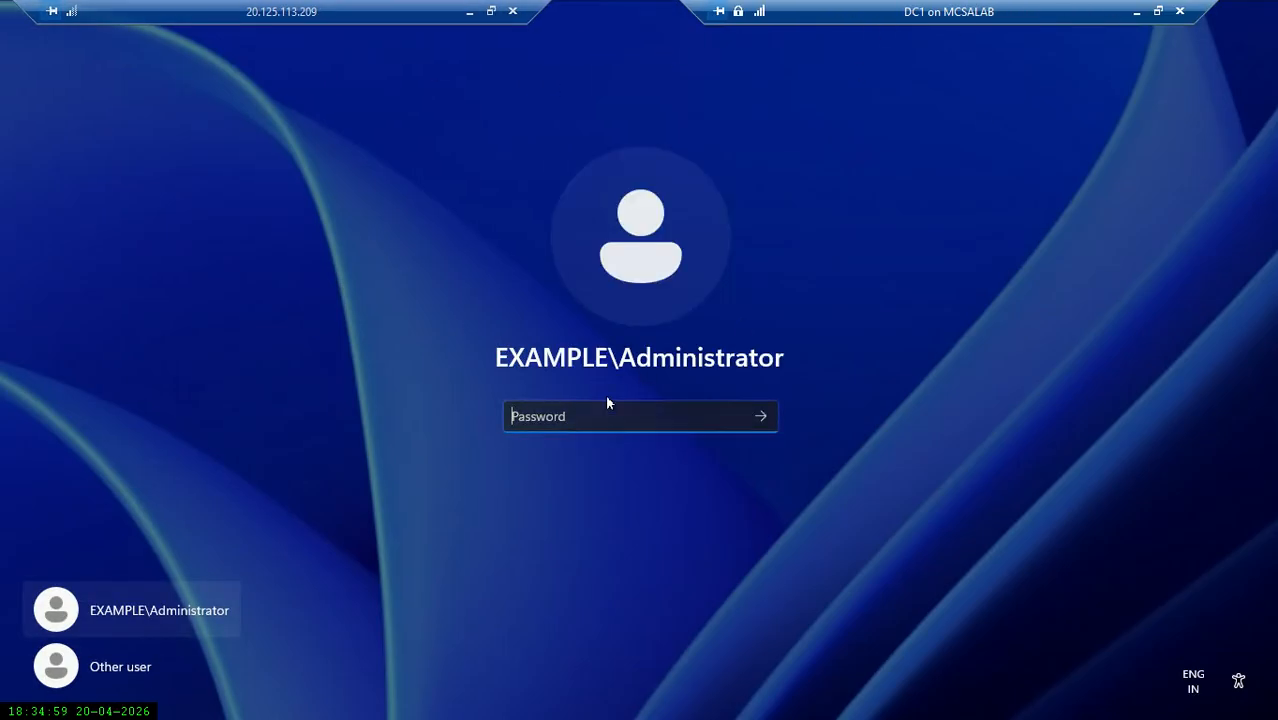
pyautogui.write('Pa55w.rd')
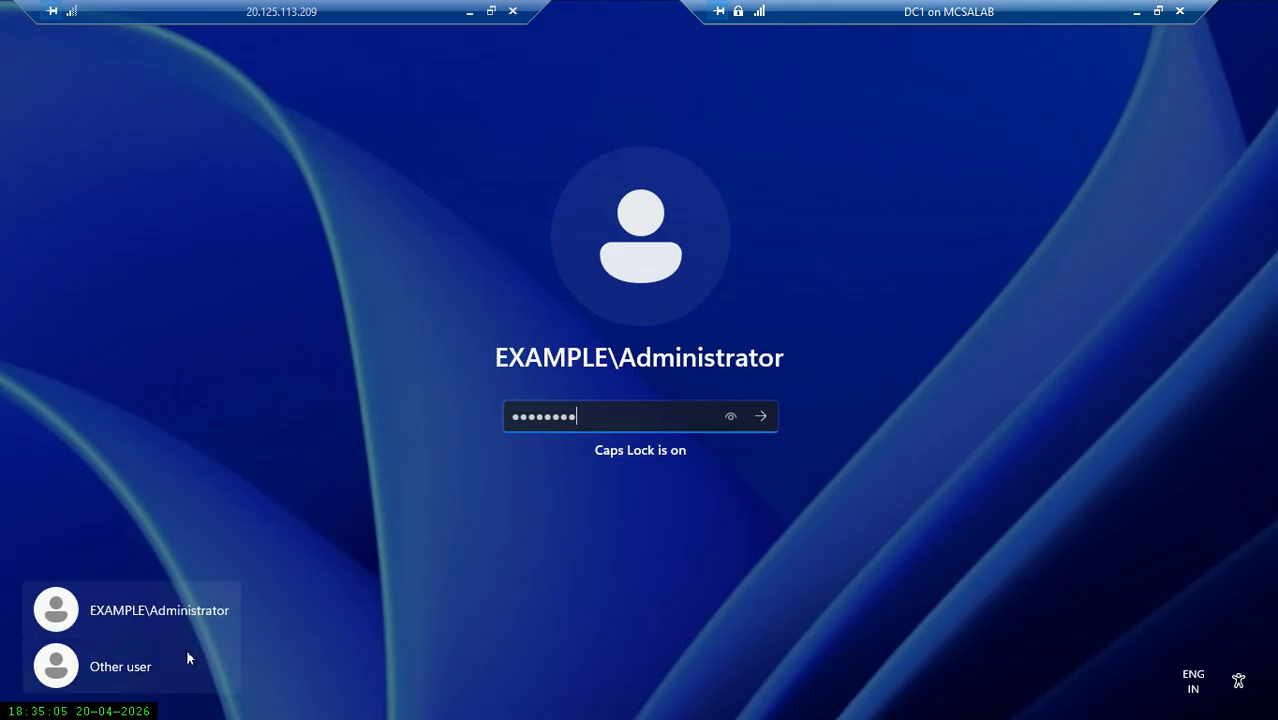
pyautogui.press('capslock')
pyautogui.press('BackSpace')
pyautogui.press('BackSpace')
pyautogui.press('BackSpace')
pyautogui.press('BackSpace')
pyautogui.press('BackSpace')
pyautogui.press('BackSpace')
pyautogui.press('BackSpace')
pyautogui.press('BackSpace')
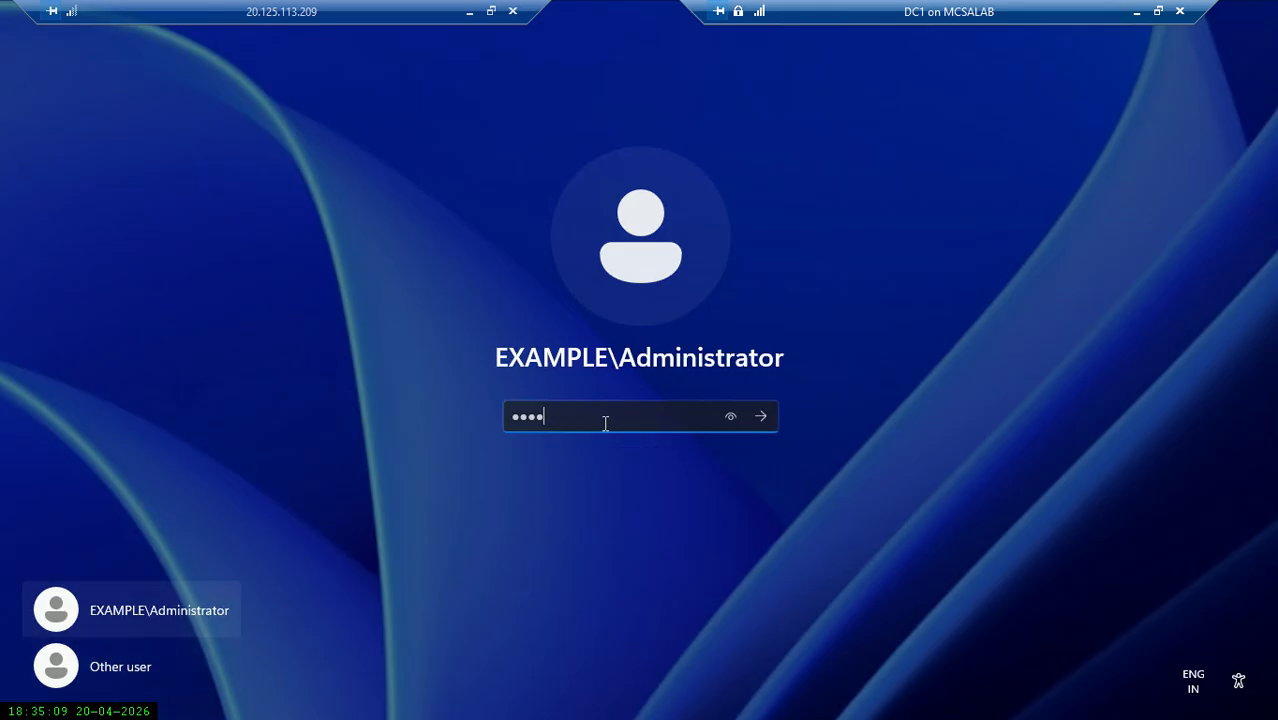
pyautogui.write('********')
pyautogui.press('Return')
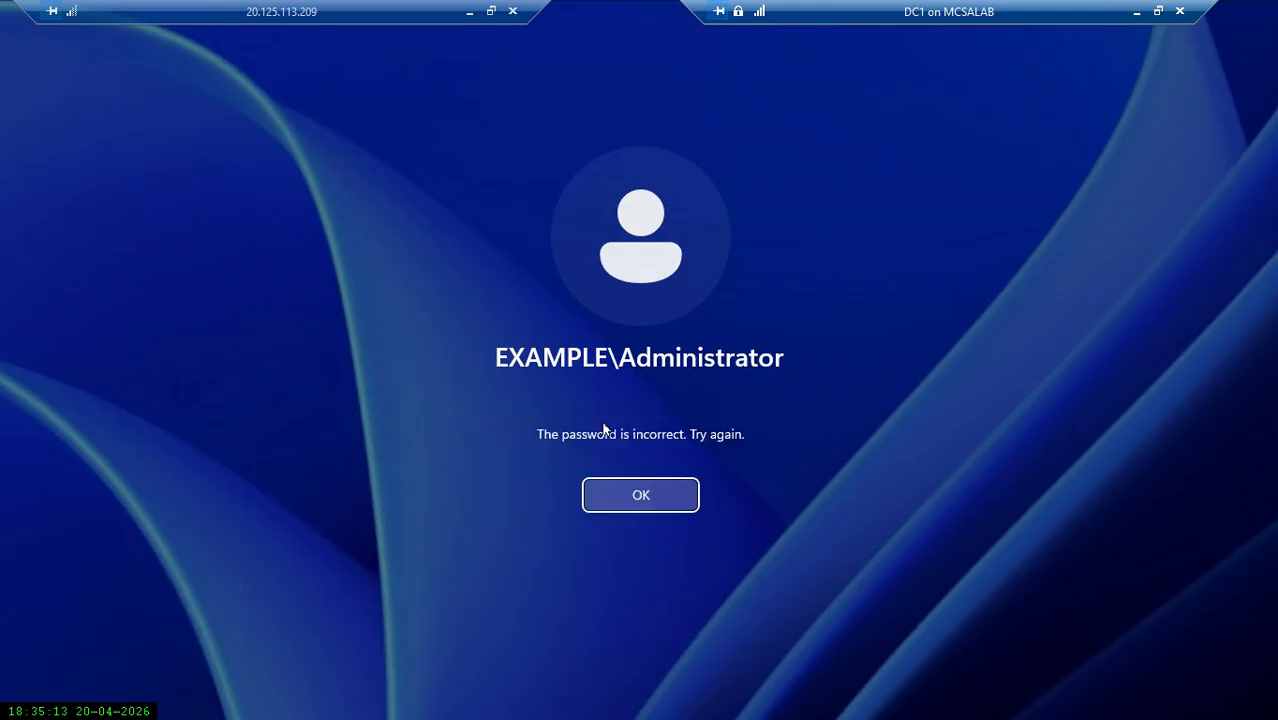
# Dismiss the incorrect-password error and sign in again with the Administrator password.
pyautogui.click(640, 497)
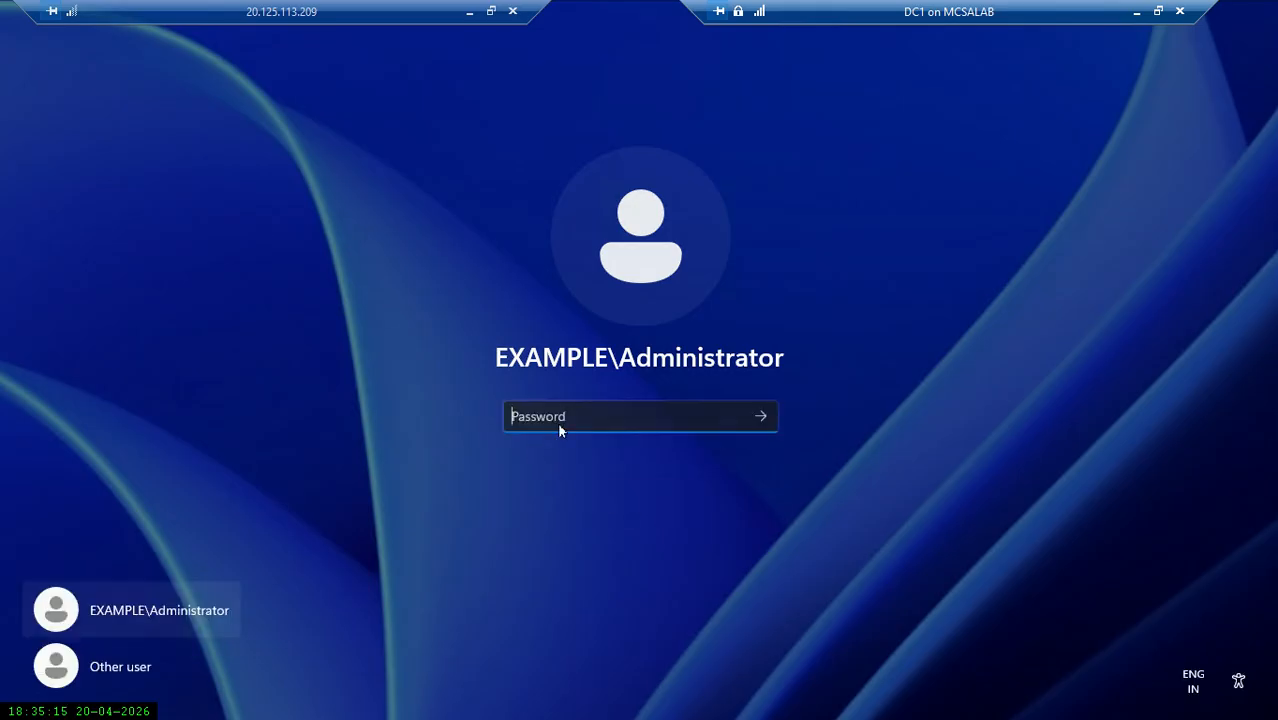
pyautogui.write('********')
pyautogui.press('Return')
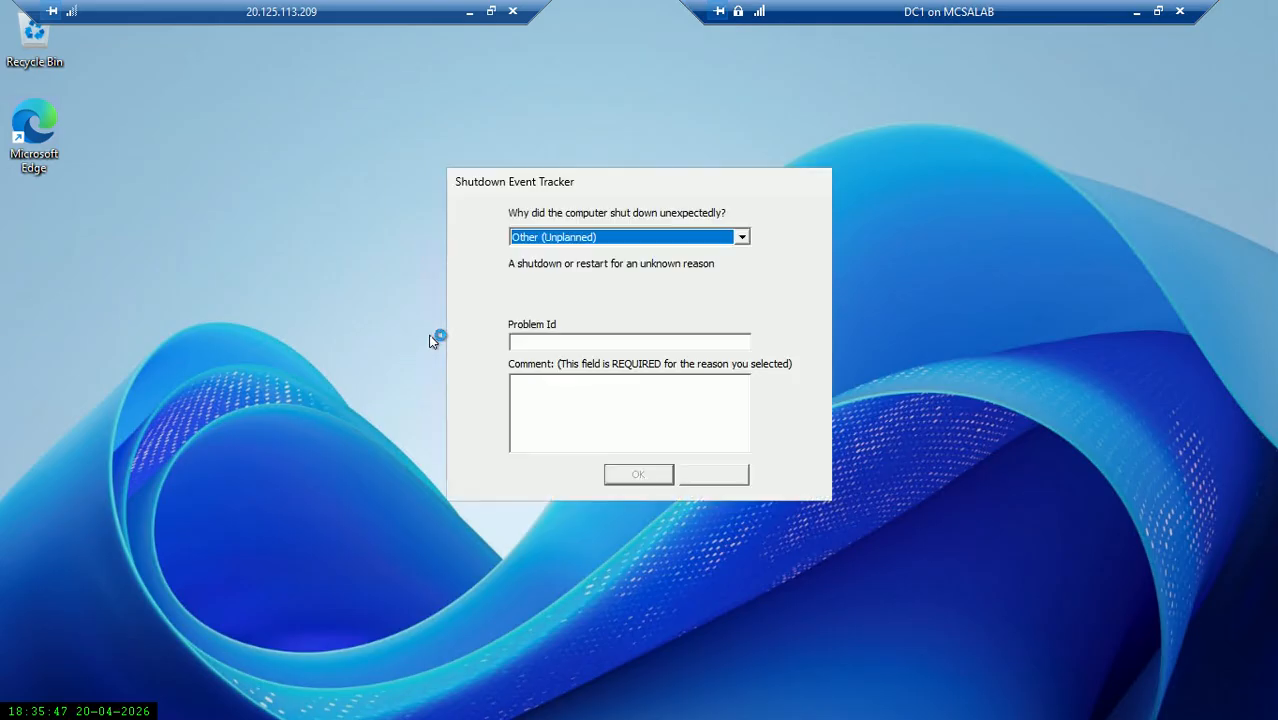
# Cancel the Shutdown Event Tracker, close the Azure Arc pop-up, and acknowledge the inventory-collection message.
pyautogui.click(714, 476)
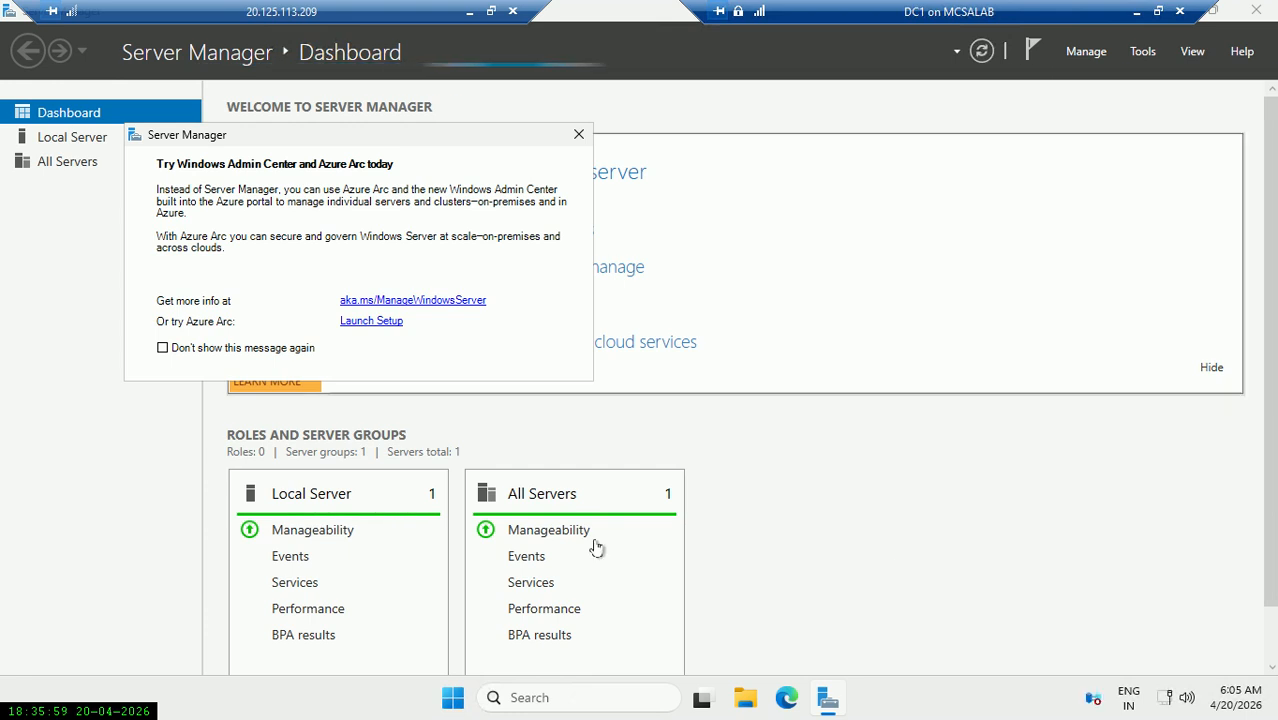
pyautogui.click(578, 134)
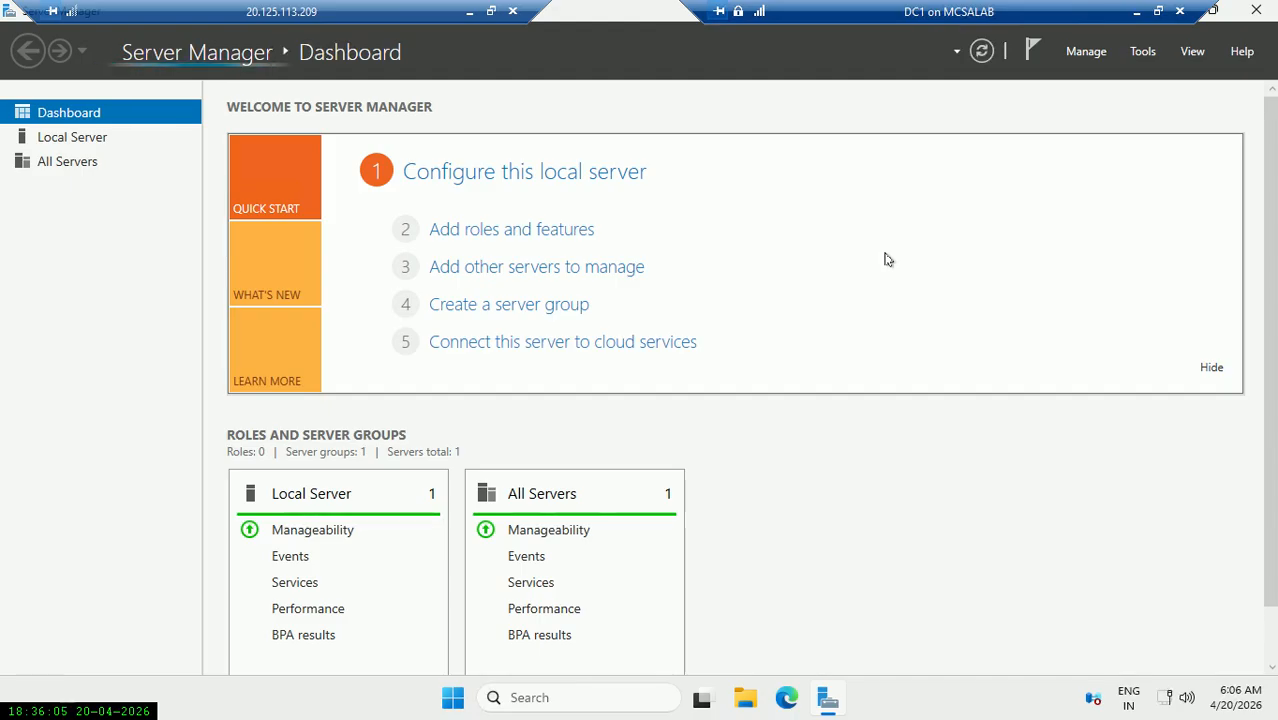
pyautogui.click(538, 231)
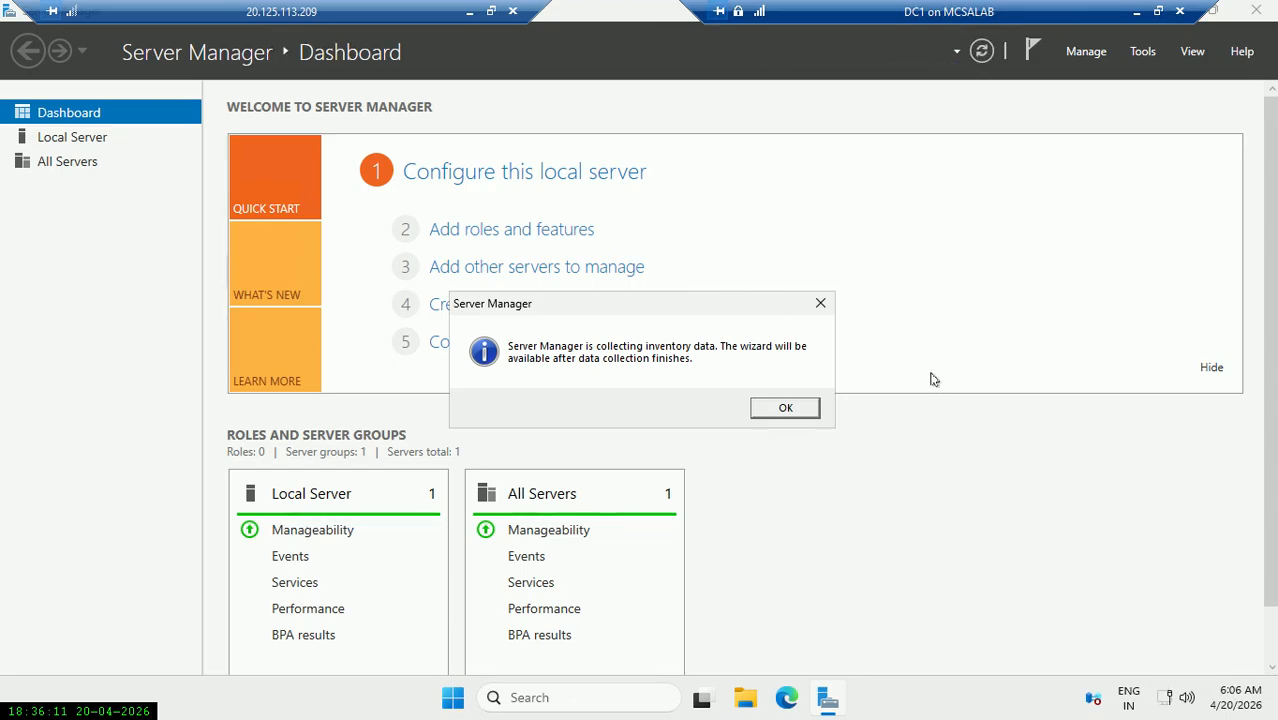
pyautogui.click(779, 412)
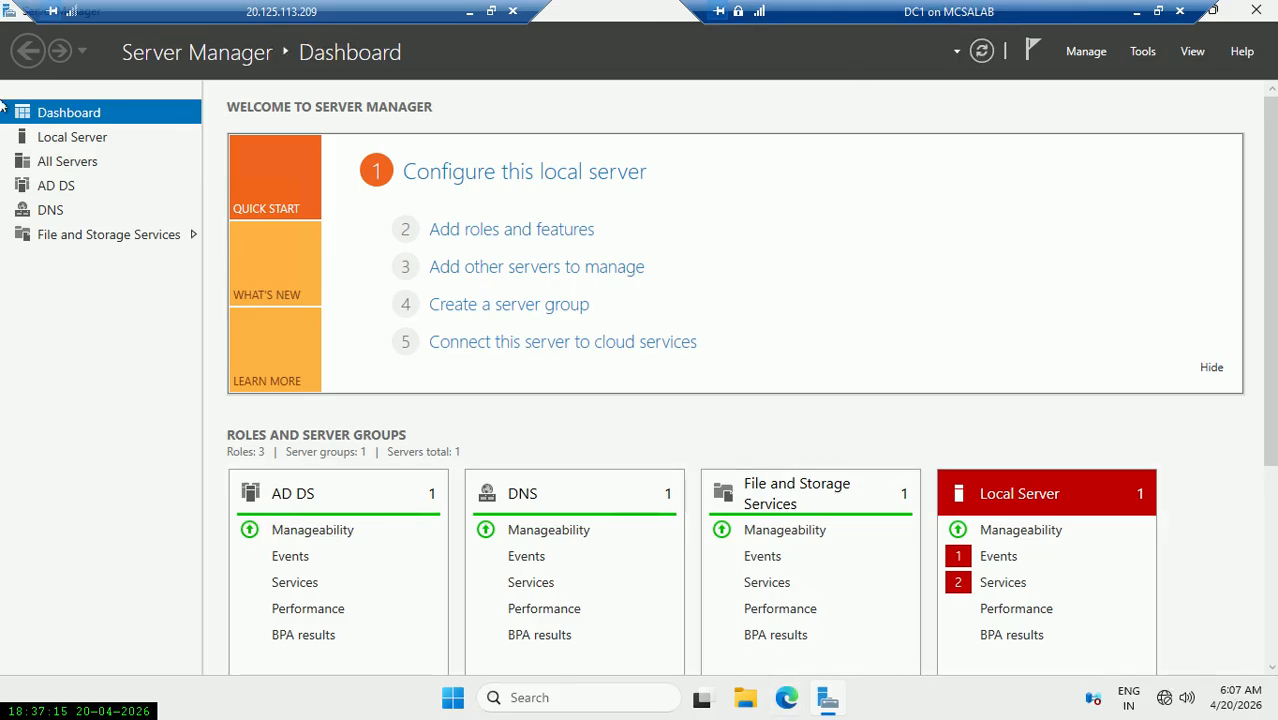
# Start the Add Roles and Features Wizard with role-based installation targeting this server.
pyautogui.click(468, 238)
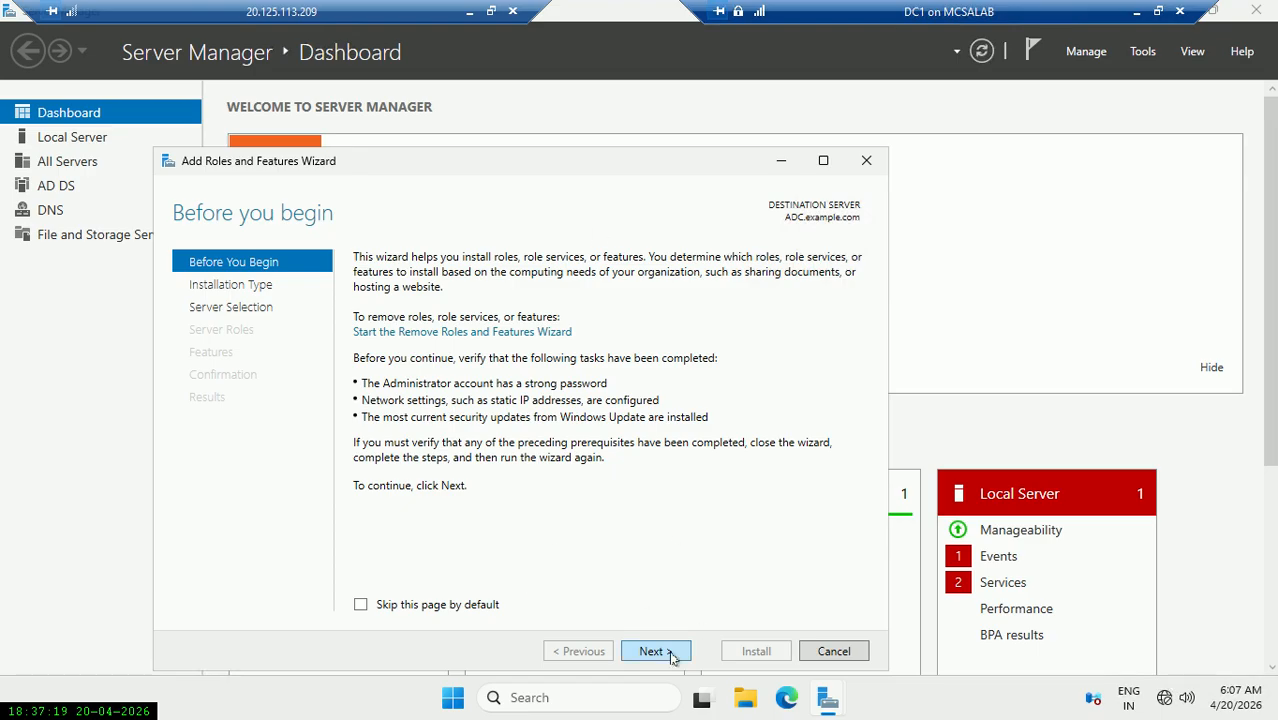
pyautogui.click(670, 653)
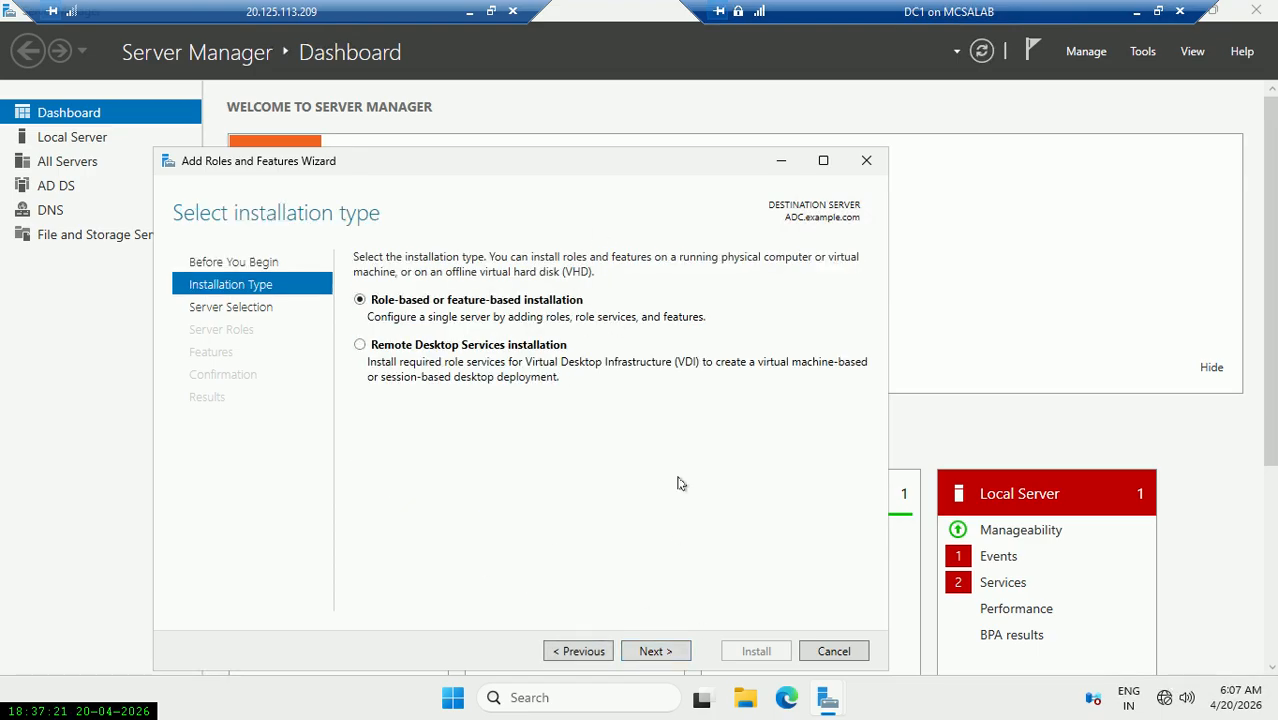
pyautogui.click(656, 651)
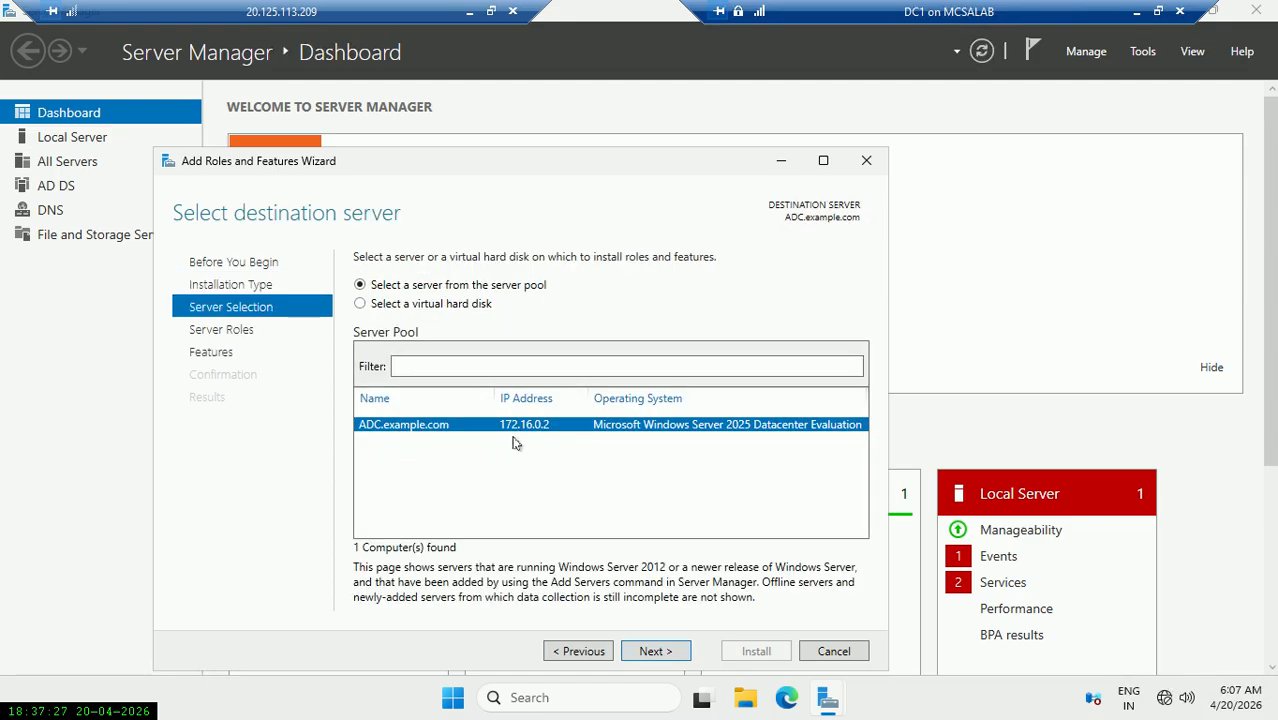
pyautogui.click(671, 652)
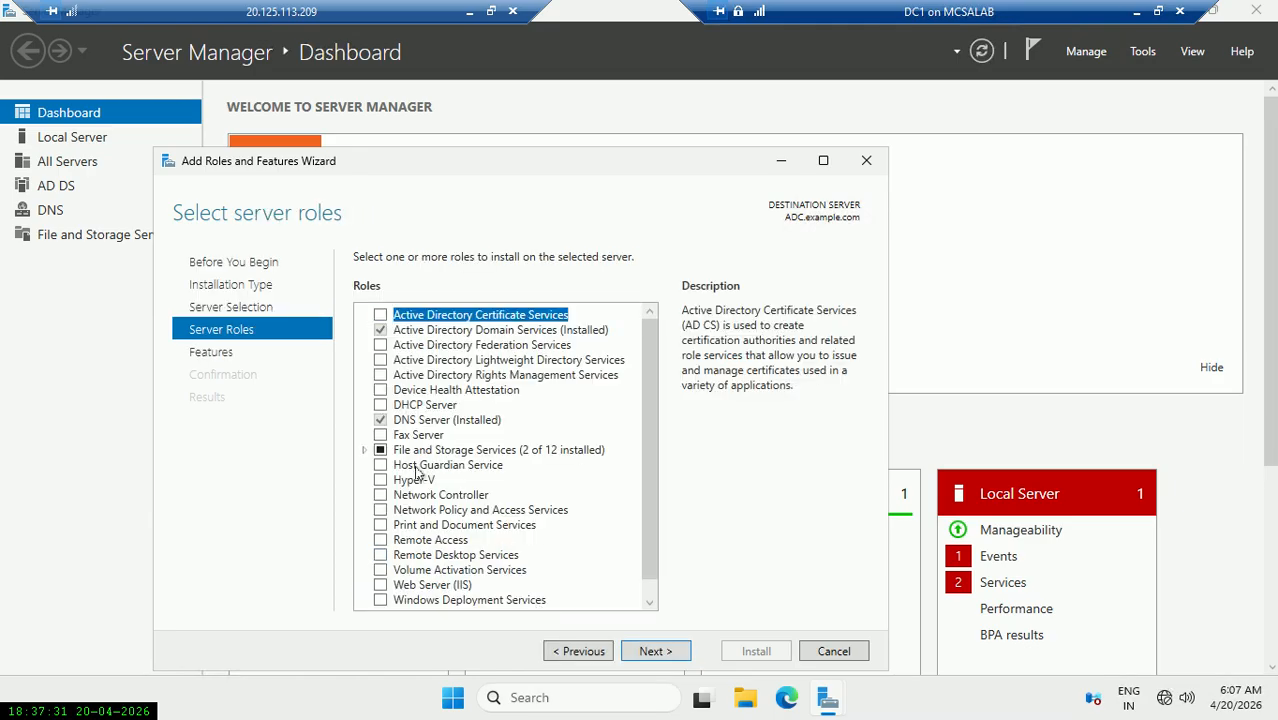
# Select DHCP Server plus its management tools and advance to Confirm installation selections.
pyautogui.click(445, 405)
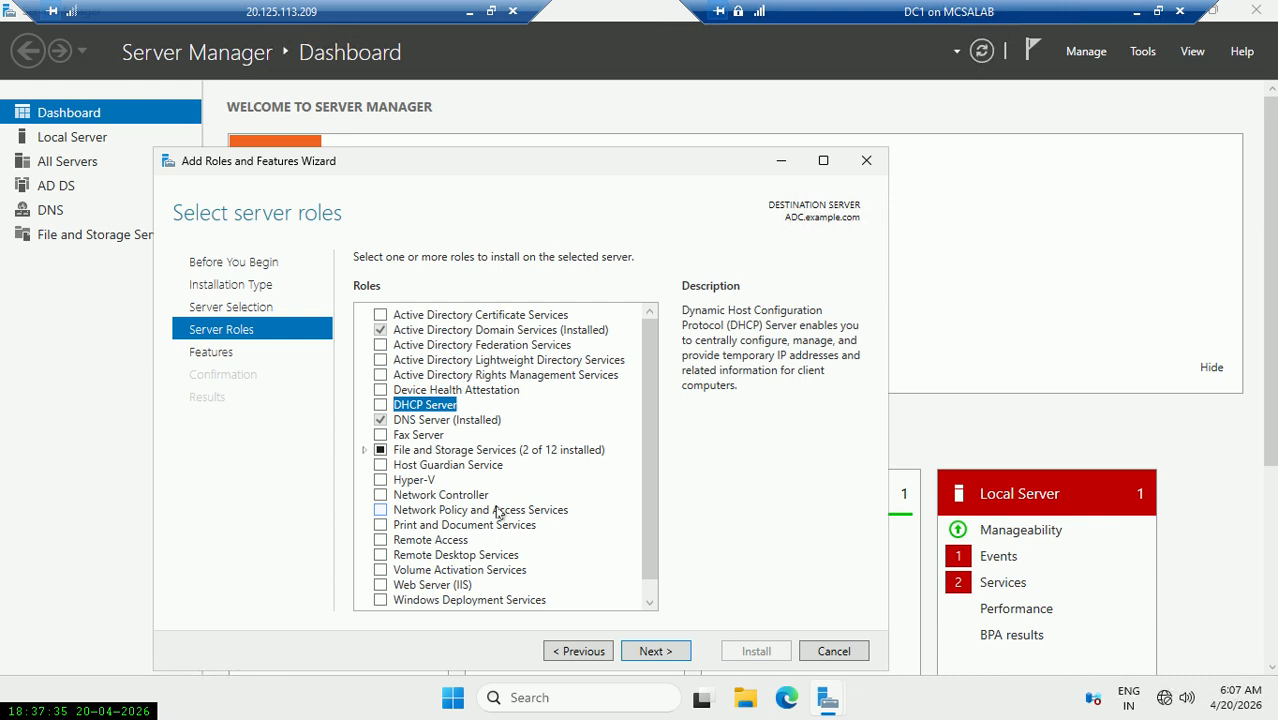
pyautogui.click(380, 405)
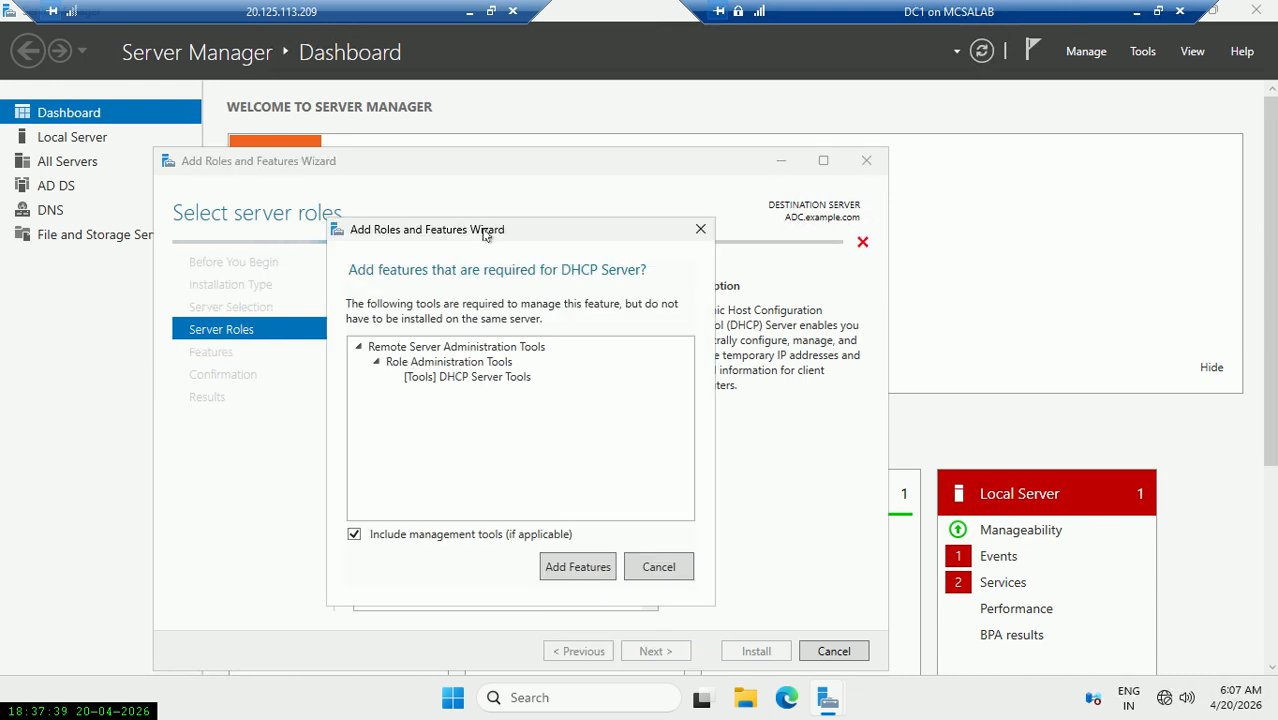
pyautogui.moveTo(481, 229); pyautogui.dragTo(754, 175)
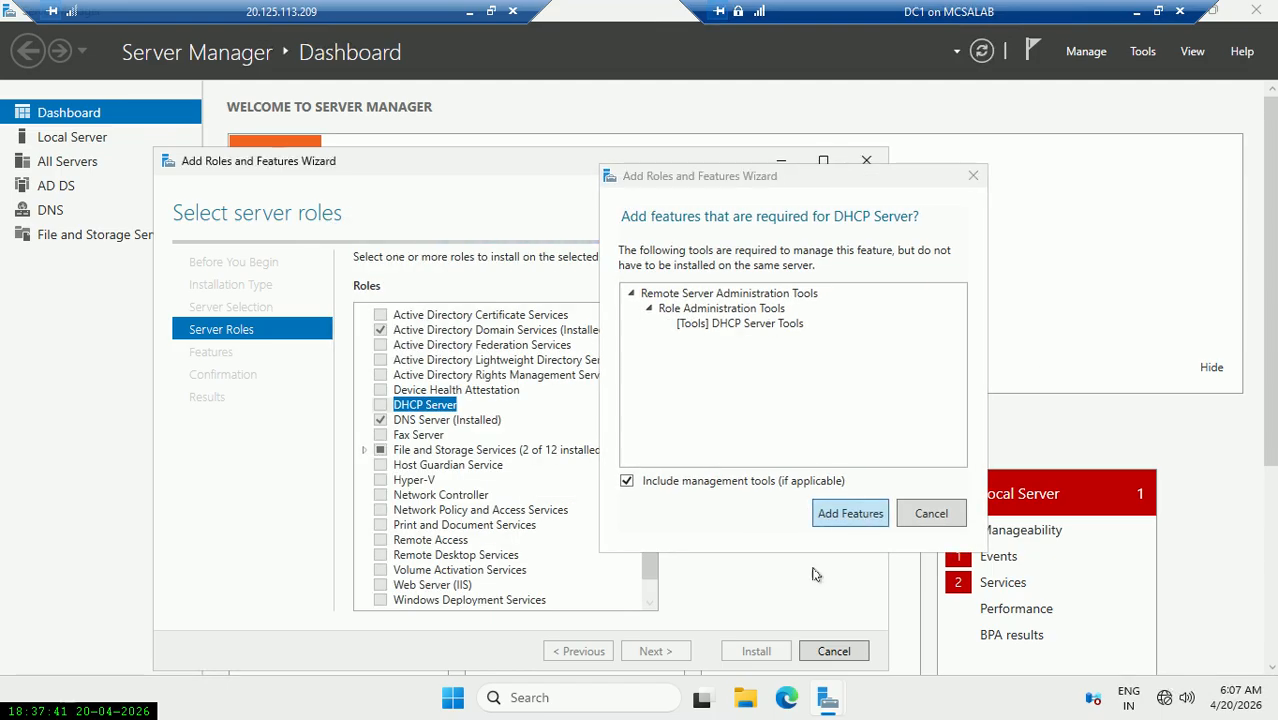
pyautogui.click(866, 514)
pyautogui.click(655, 651)
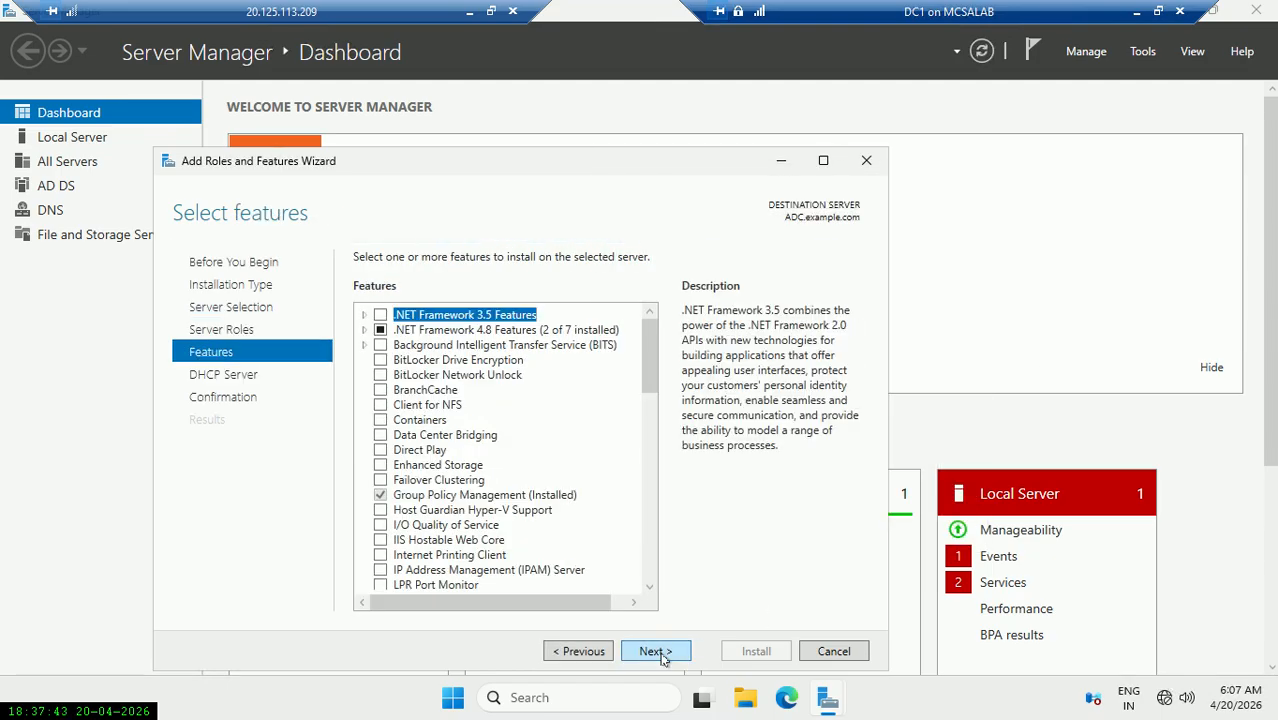
pyautogui.click(655, 651)
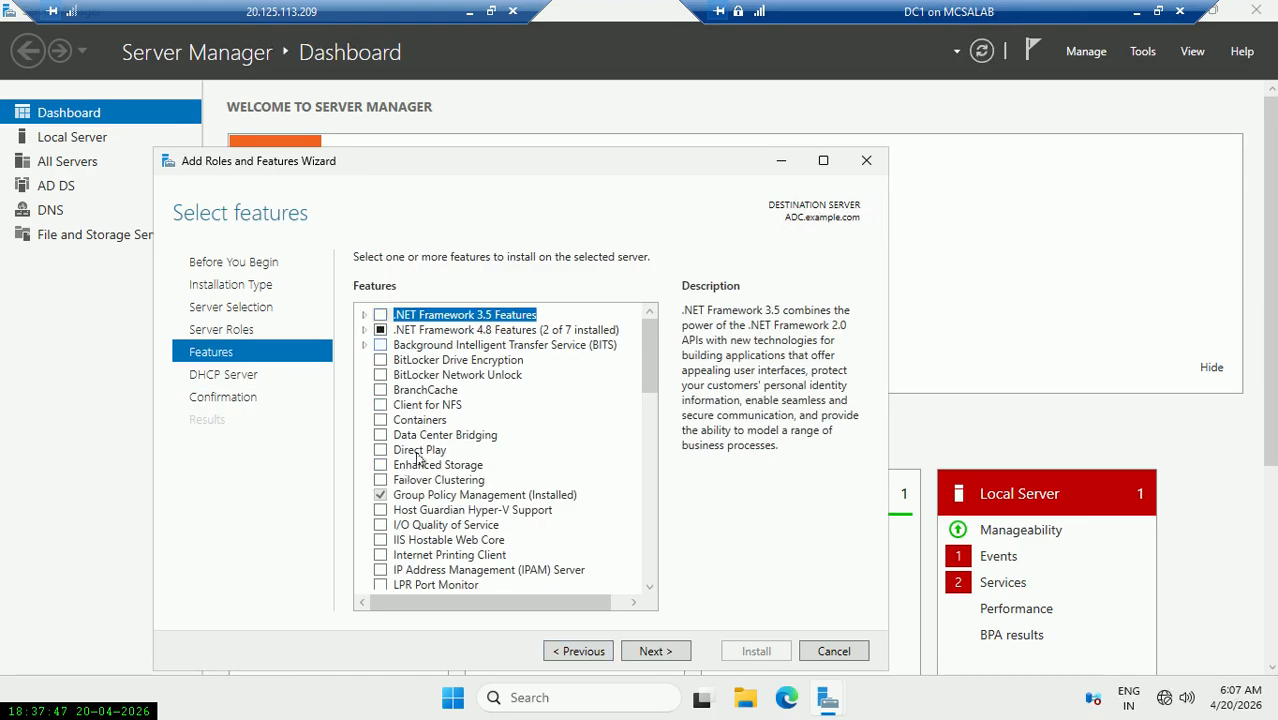
pyautogui.click(680, 659)
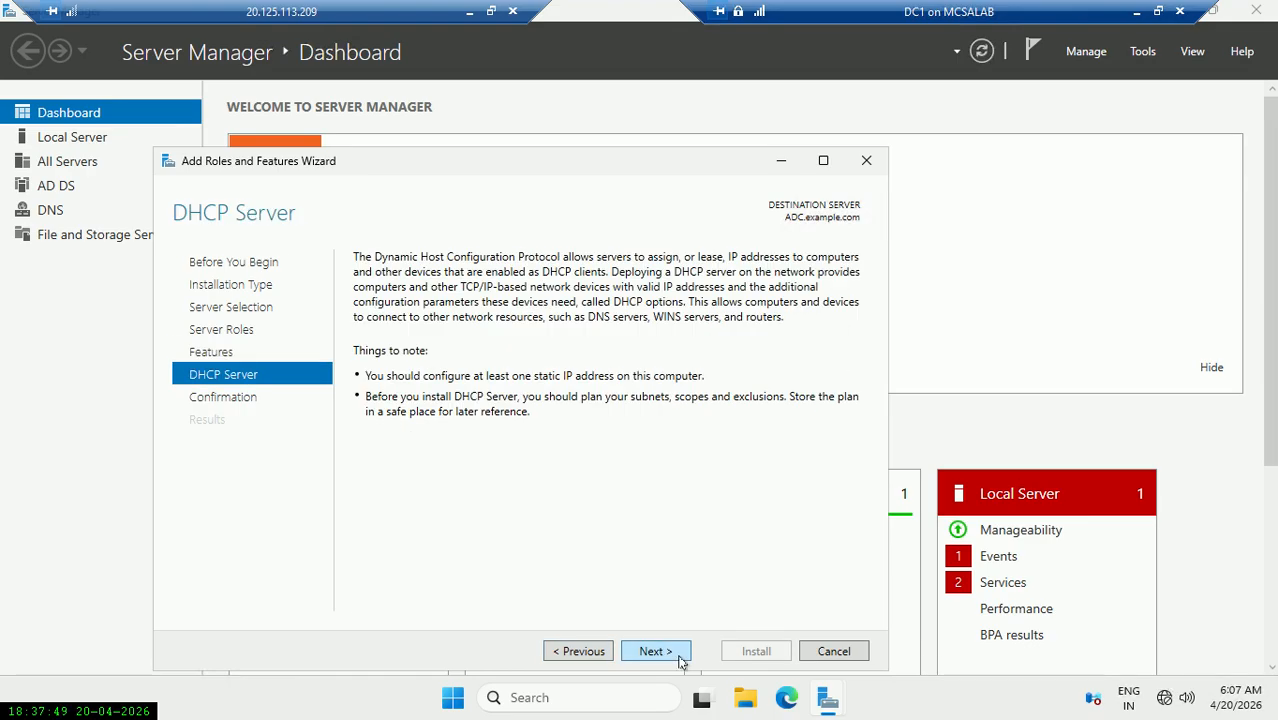
pyautogui.click(680, 659)
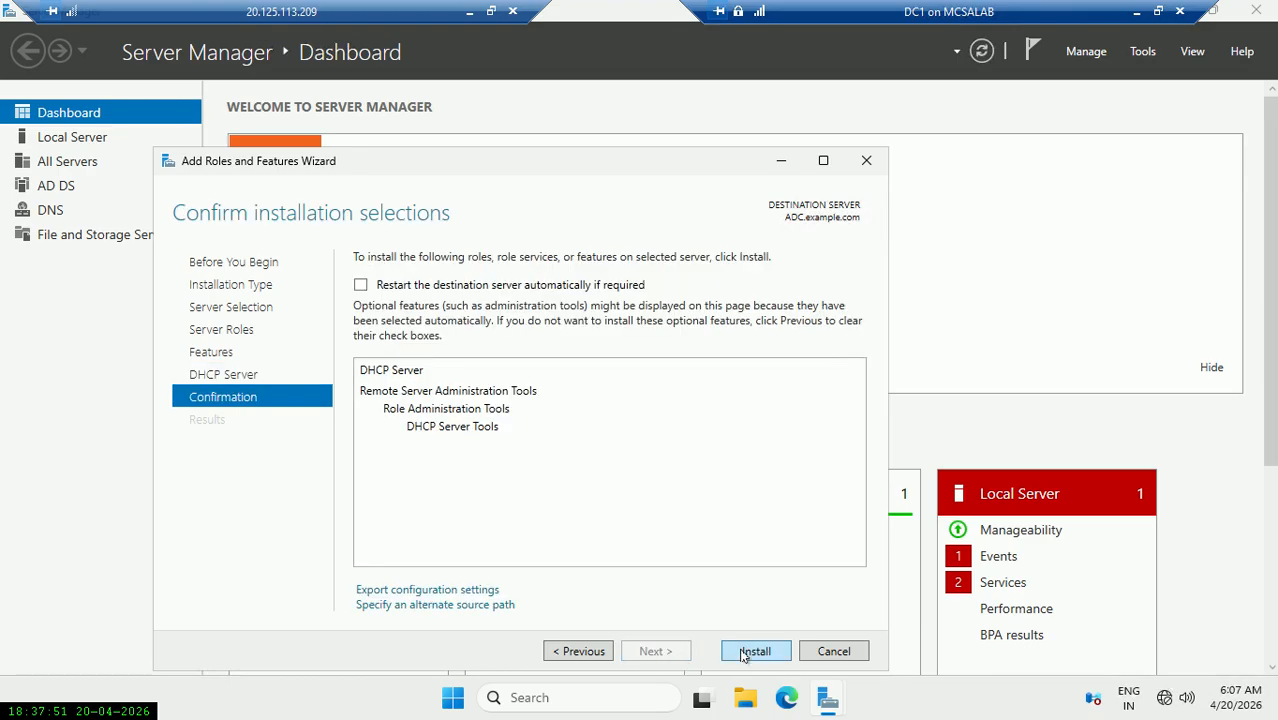
# Begin installing DHCP Server and DHCP Server Tools on ADC.example.com.
pyautogui.click(747, 654)
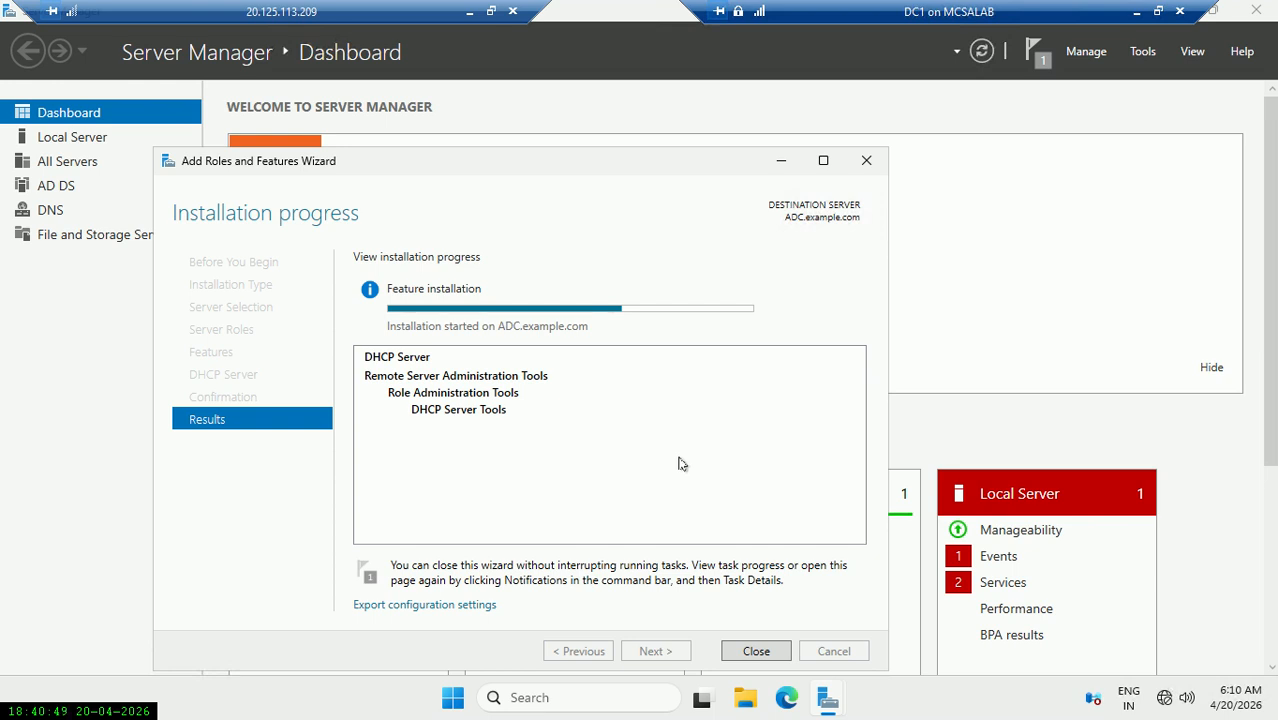
pyautogui.click(1137, 11)
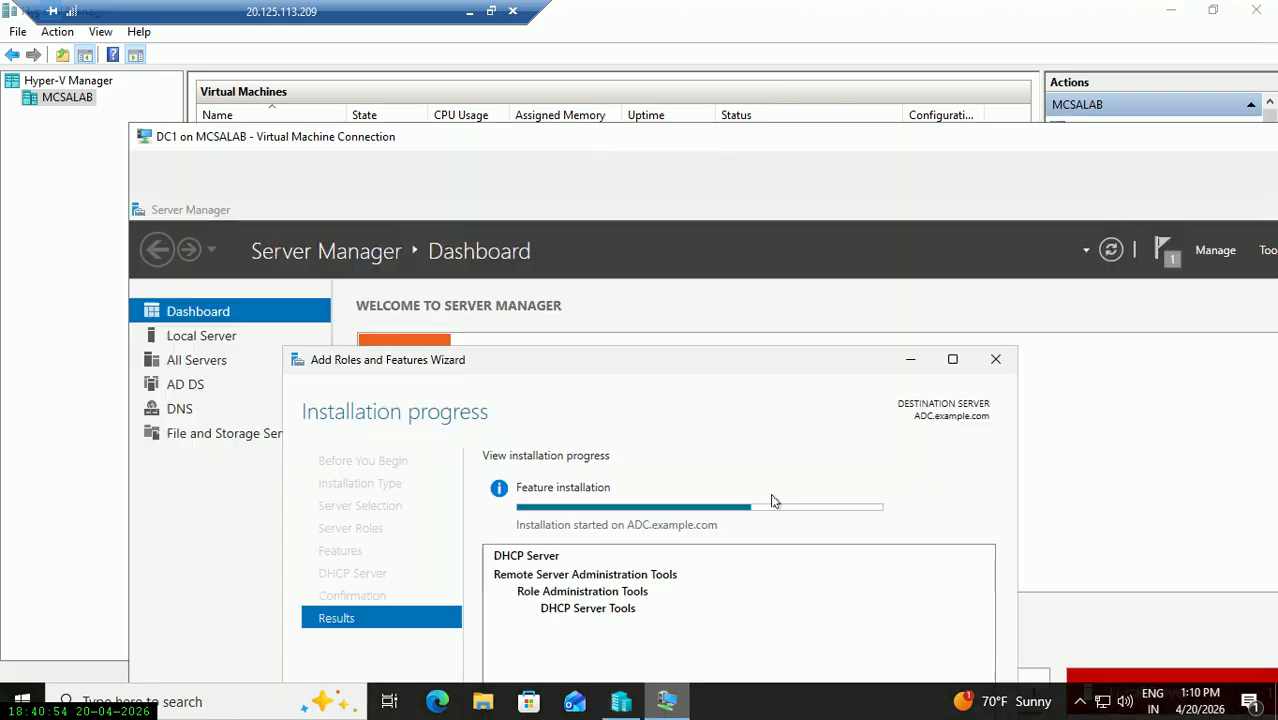
pyautogui.click(666, 701)
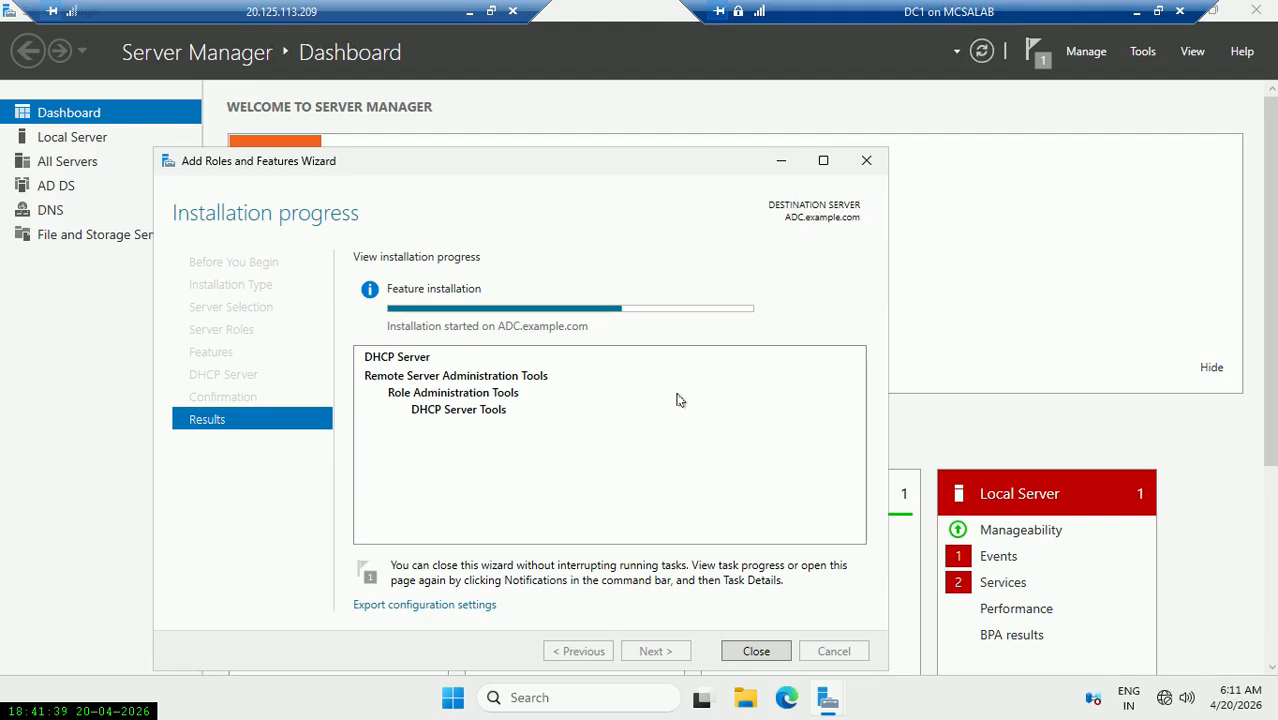
# Minimize the installation progress wizard, then restore it to see the DHCP Server install succeed.
pyautogui.moveTo(486, 313)
pyautogui.click(786, 160)
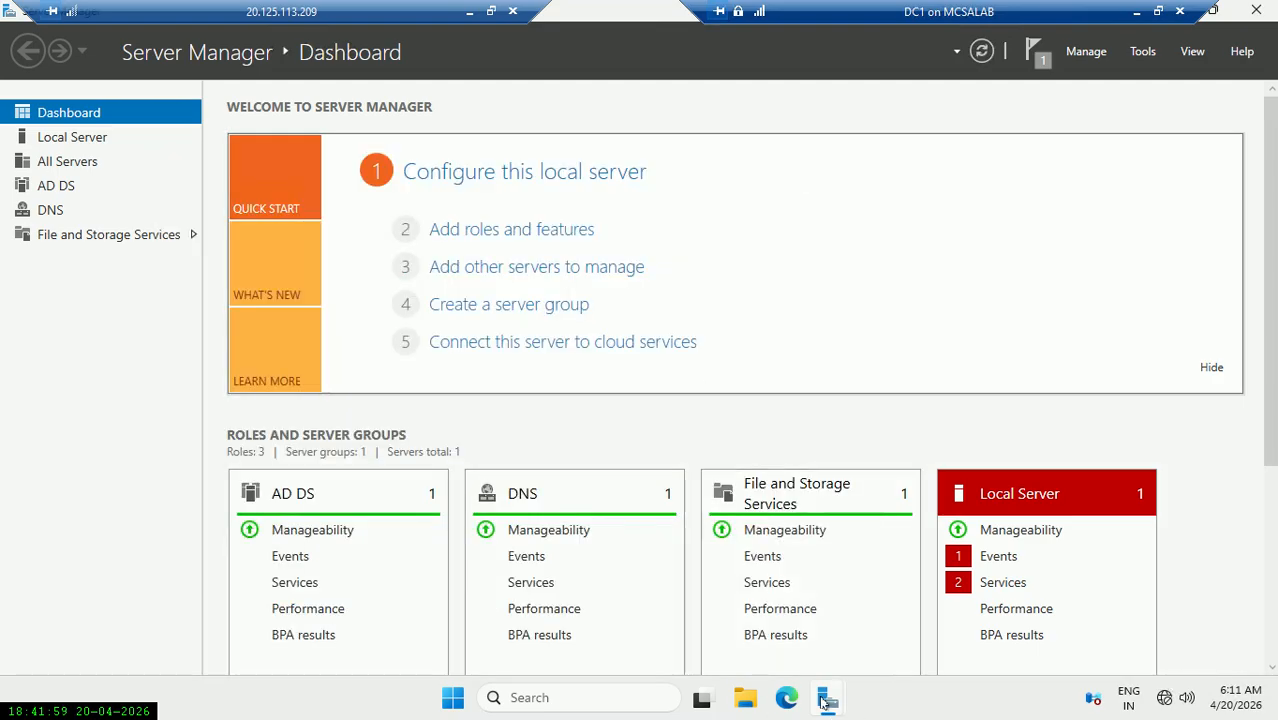
pyautogui.moveTo(828, 697)
pyautogui.click(950, 632)
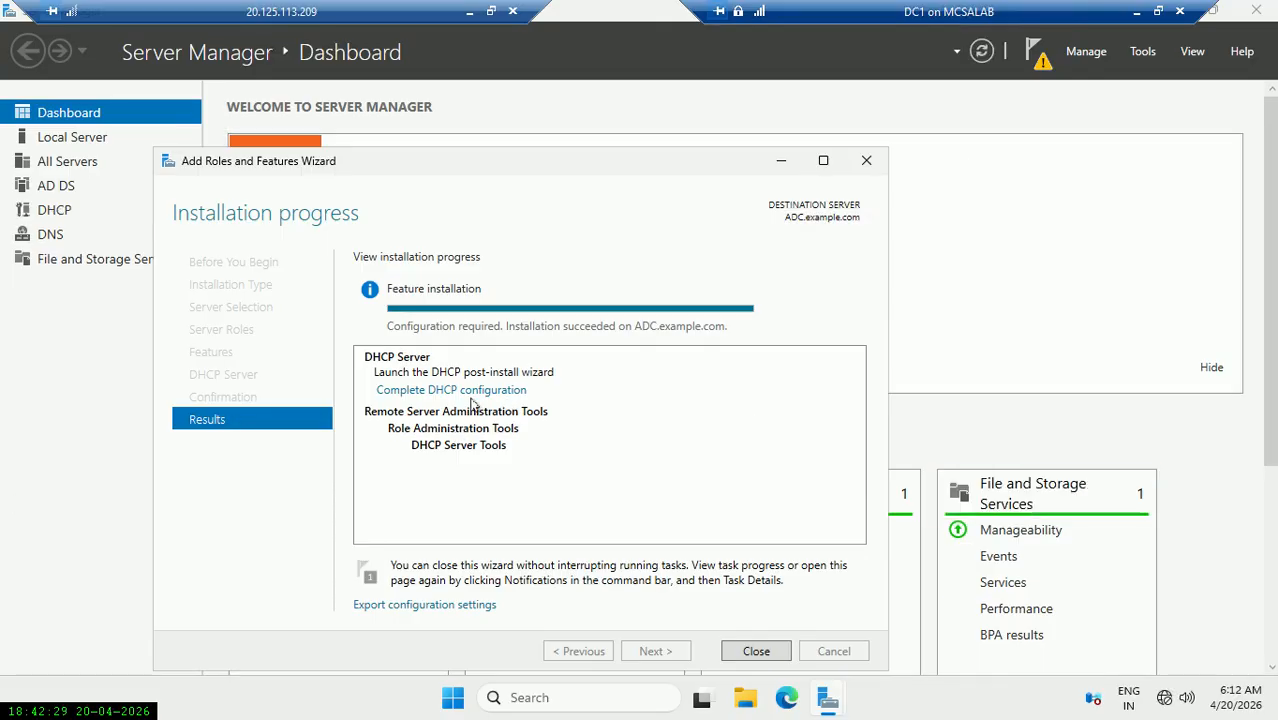
# Run Complete DHCP configuration from notifications, committing security group creation and DHCP server authorization.
pyautogui.click(756, 651)
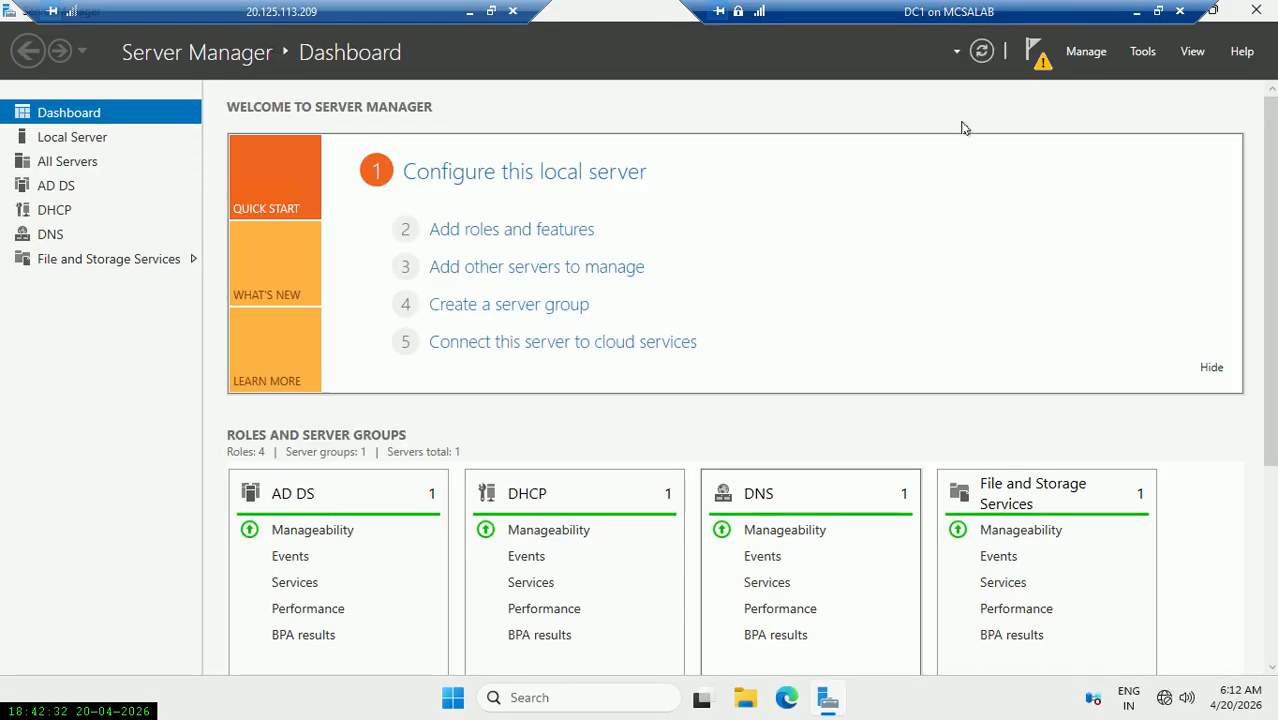
pyautogui.click(1037, 55)
pyautogui.click(913, 168)
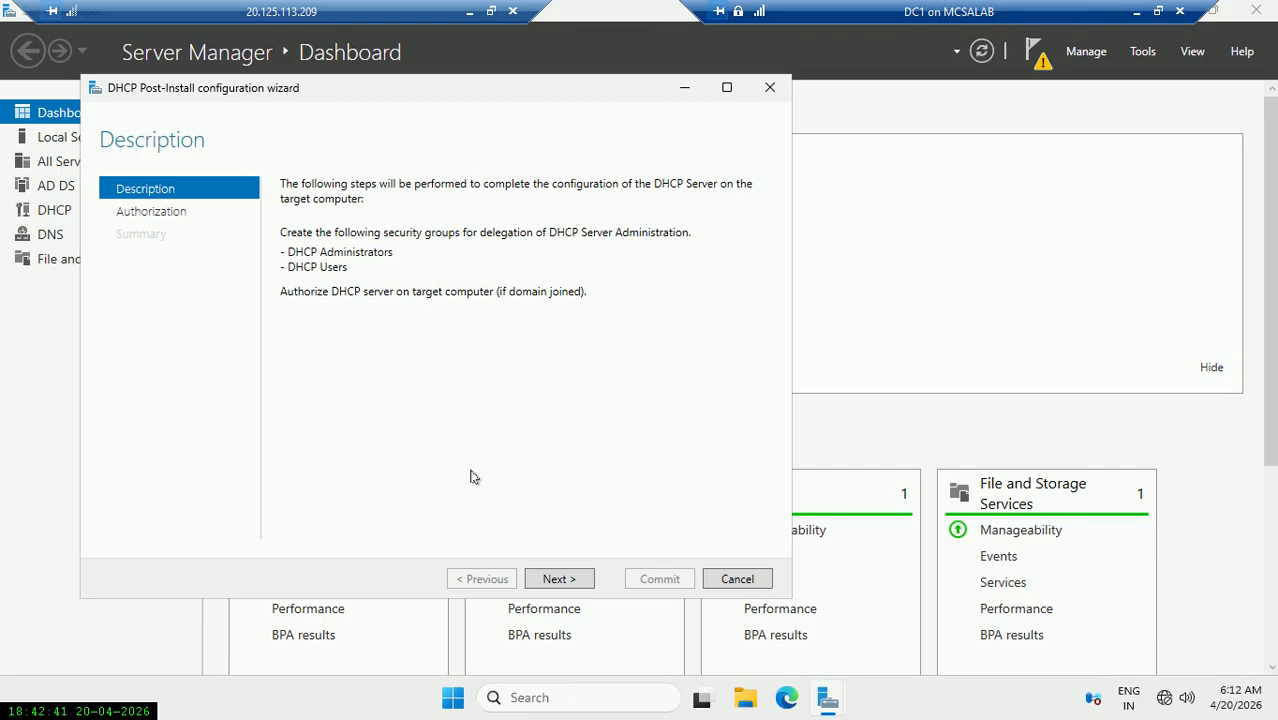
pyautogui.click(572, 575)
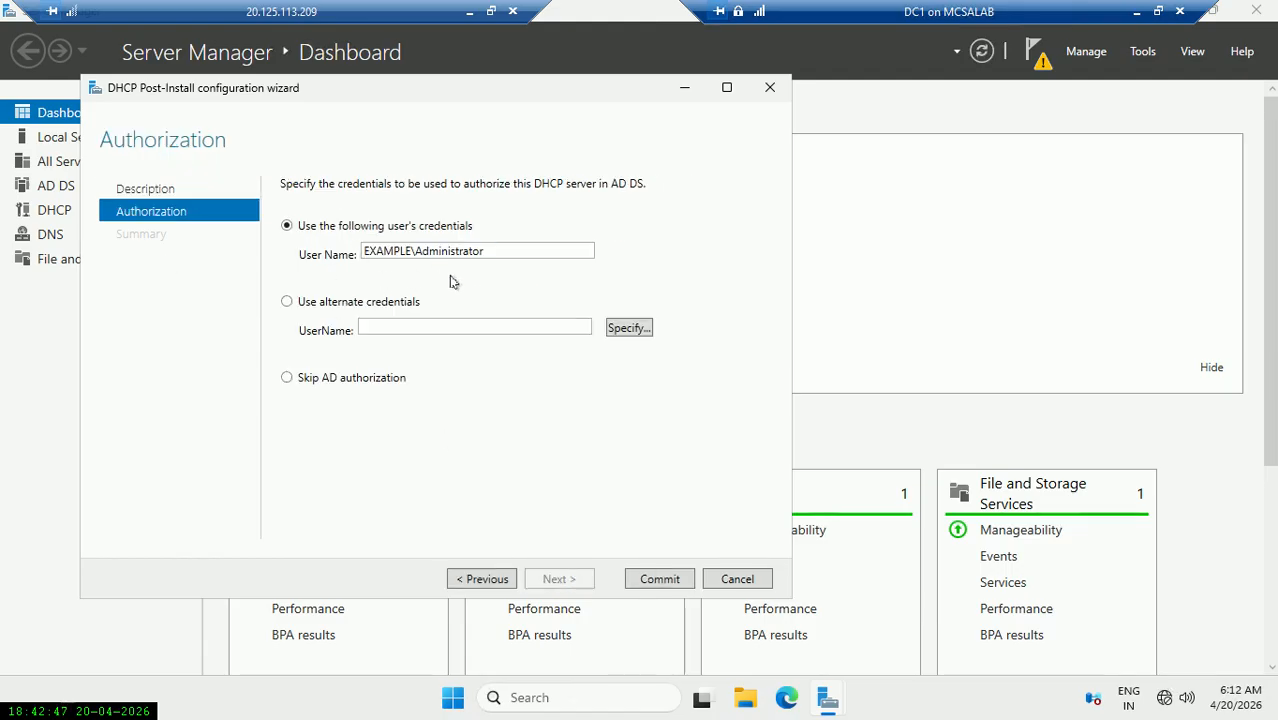
pyautogui.click(651, 580)
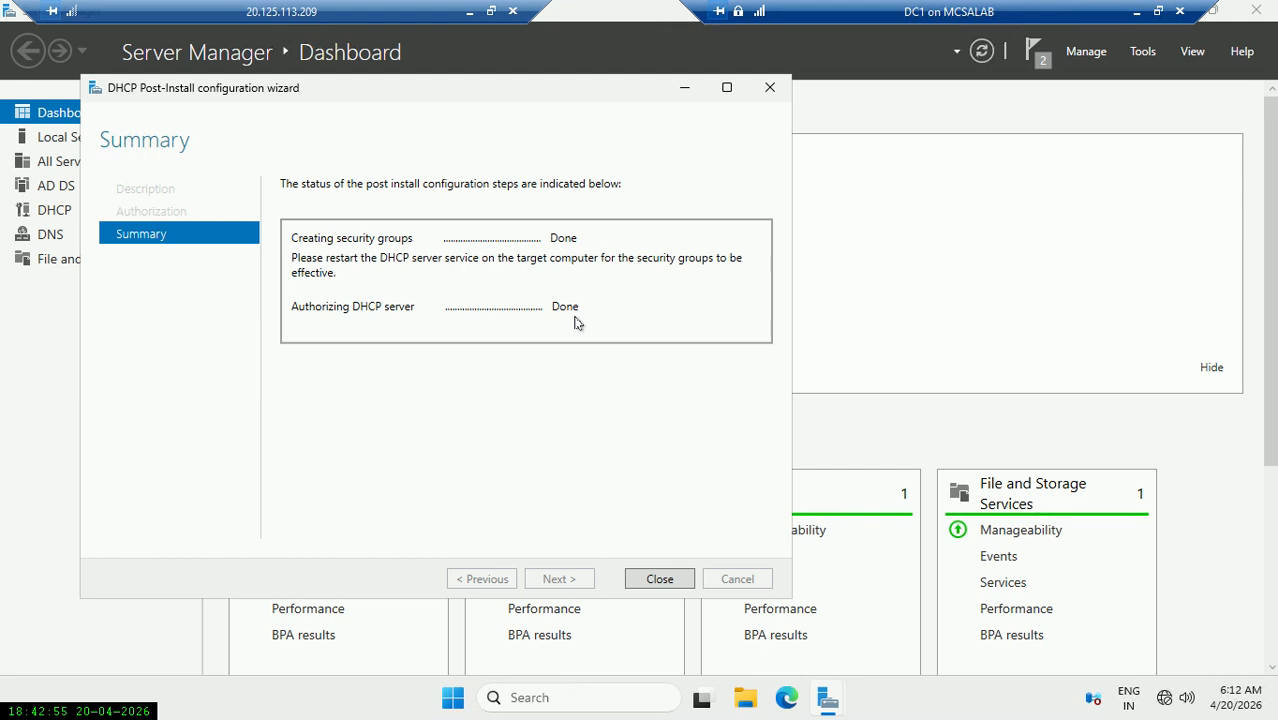
pyautogui.click(655, 580)
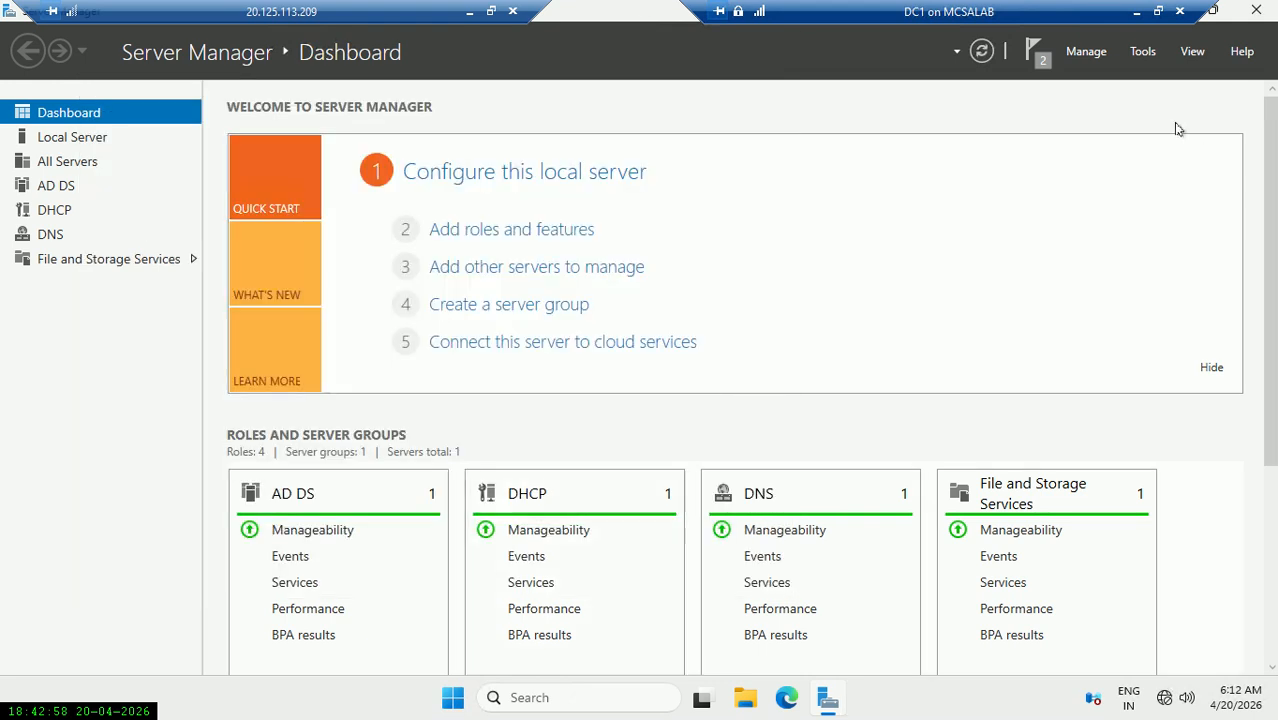
# Launch the DHCP console from Tools, maximize it and widen the tree pane.
pyautogui.click(1142, 51)
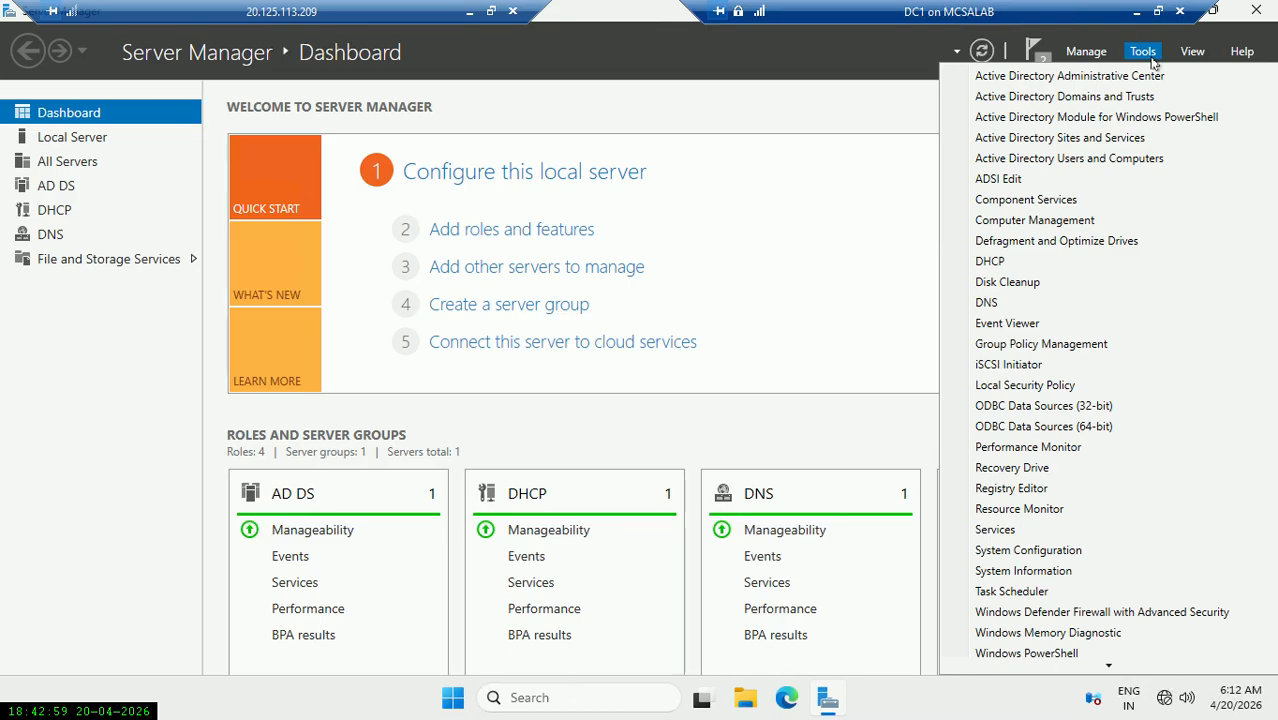
pyautogui.click(1020, 262)
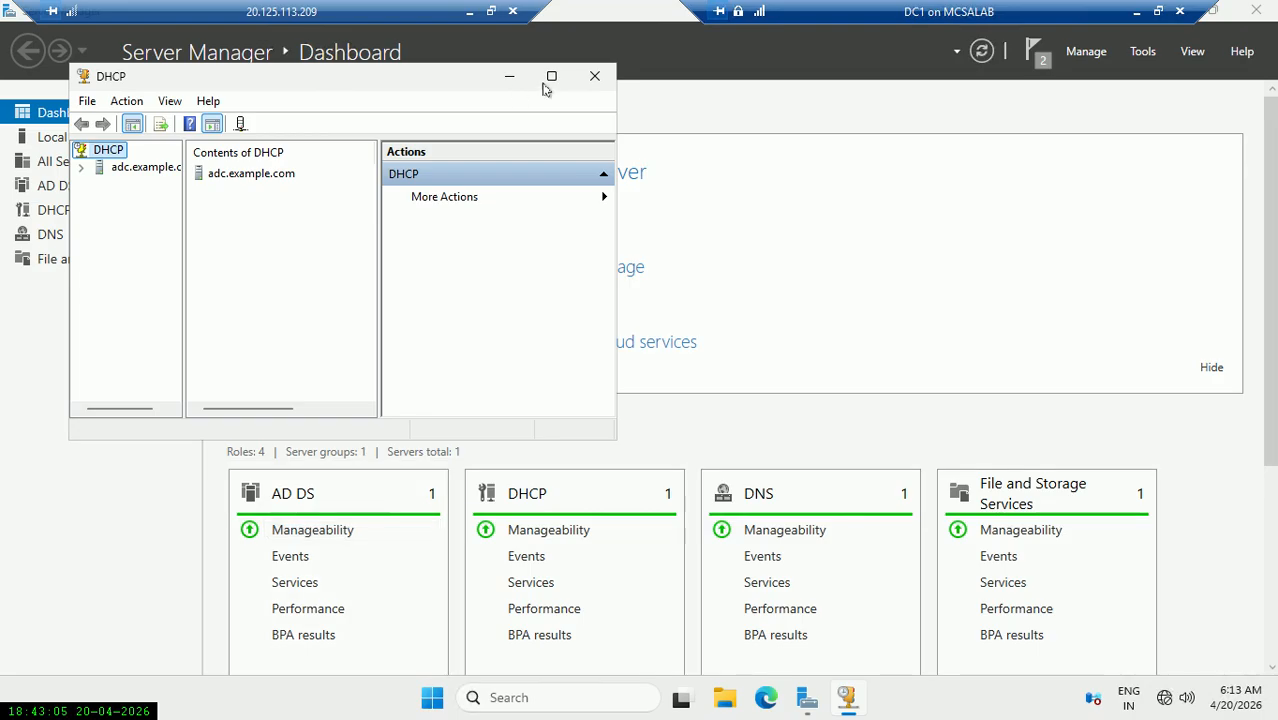
pyautogui.click(552, 80)
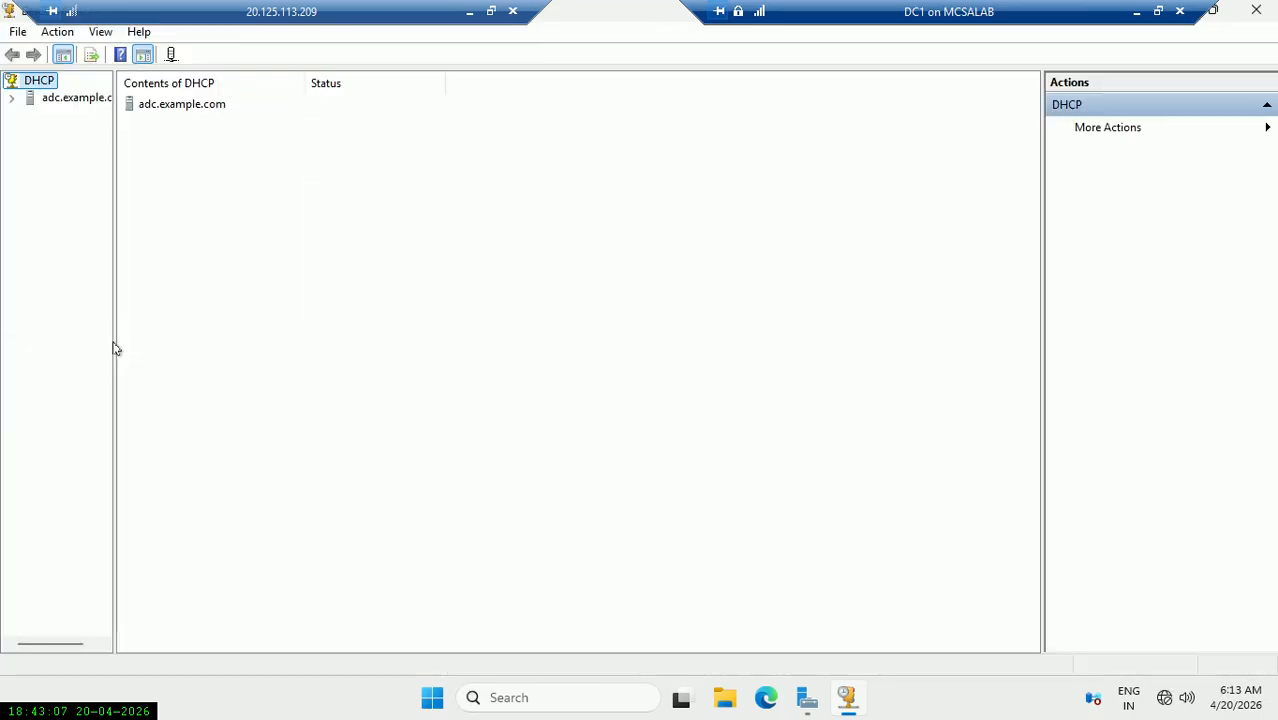
pyautogui.moveTo(112, 311); pyautogui.dragTo(250, 331)
# Expand adc.example.com and select its IPv4 node.
pyautogui.click(100, 104)
pyautogui.click(12, 99)
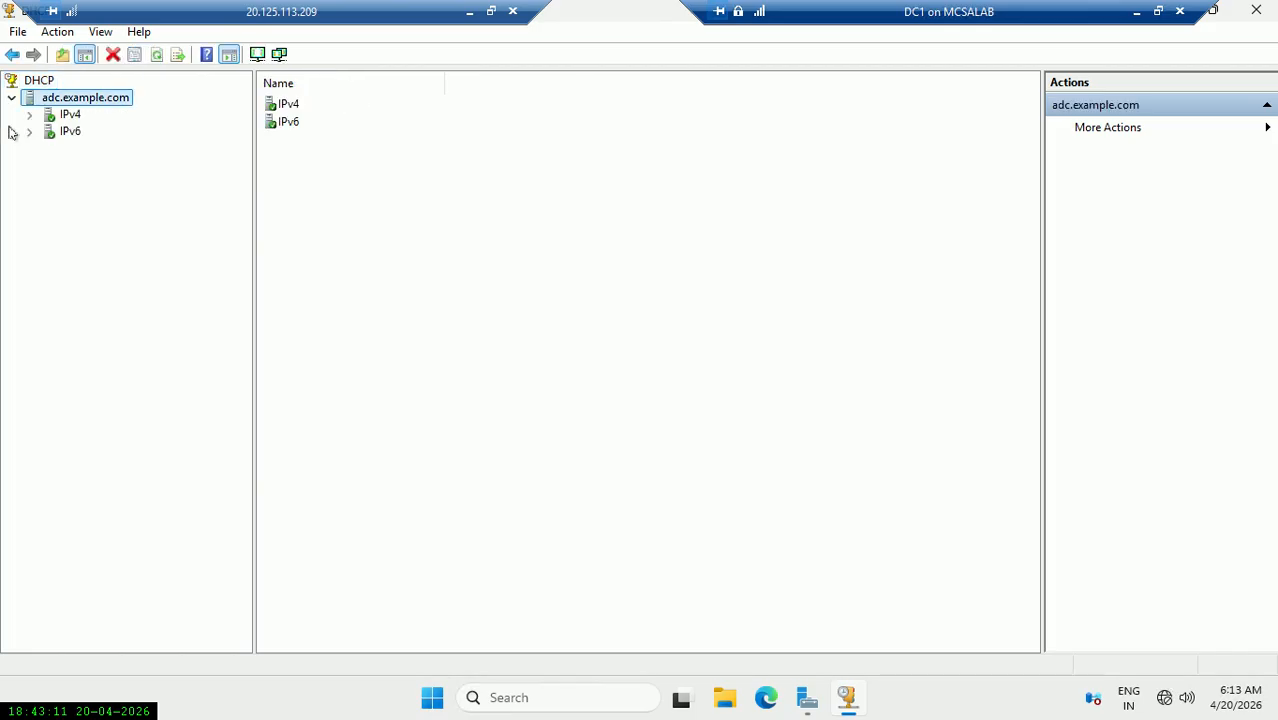
pyautogui.click(29, 114)
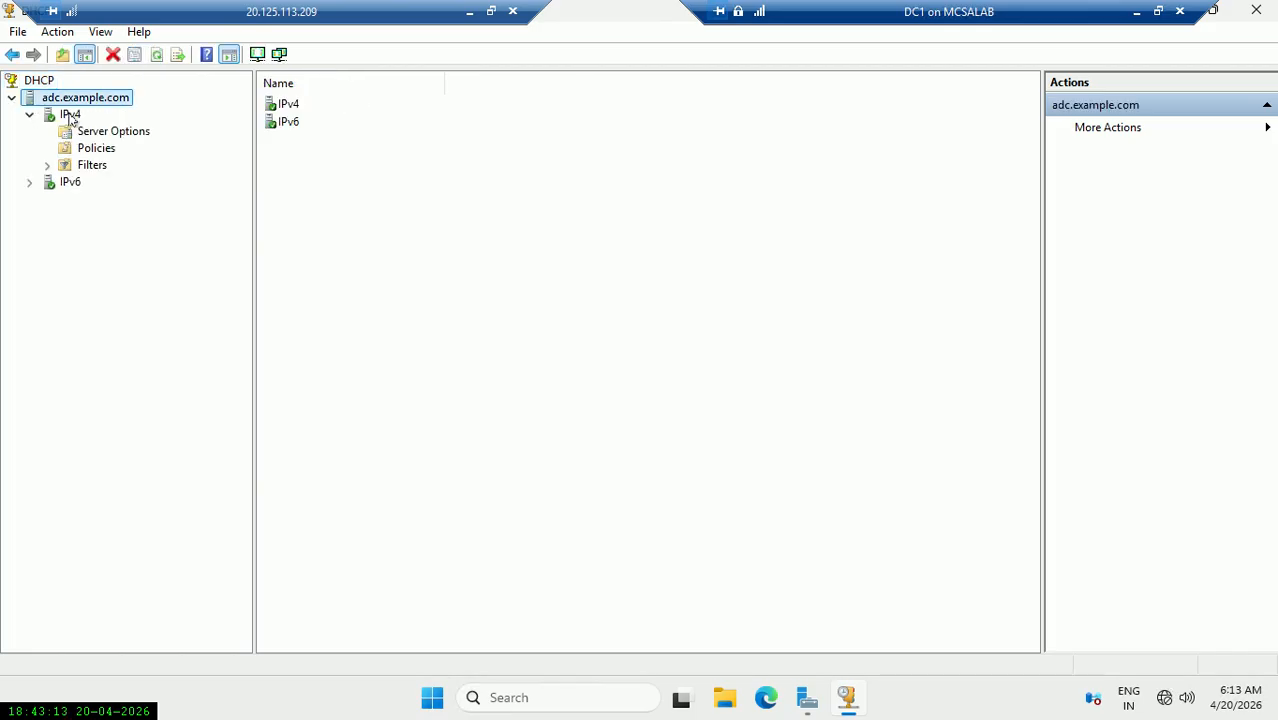
pyautogui.click(68, 114)
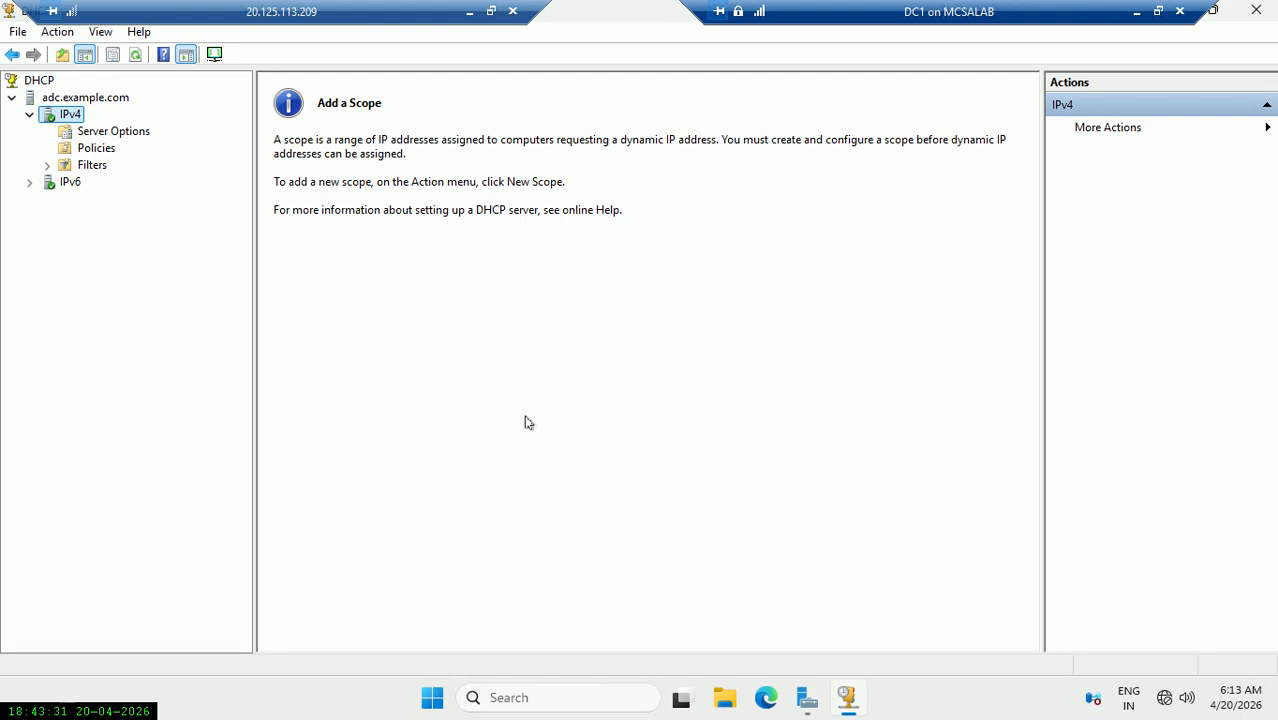
# Start the New Scope Wizard from the IPv4 node of adc.example.com.
pyautogui.rightClick(81, 119)
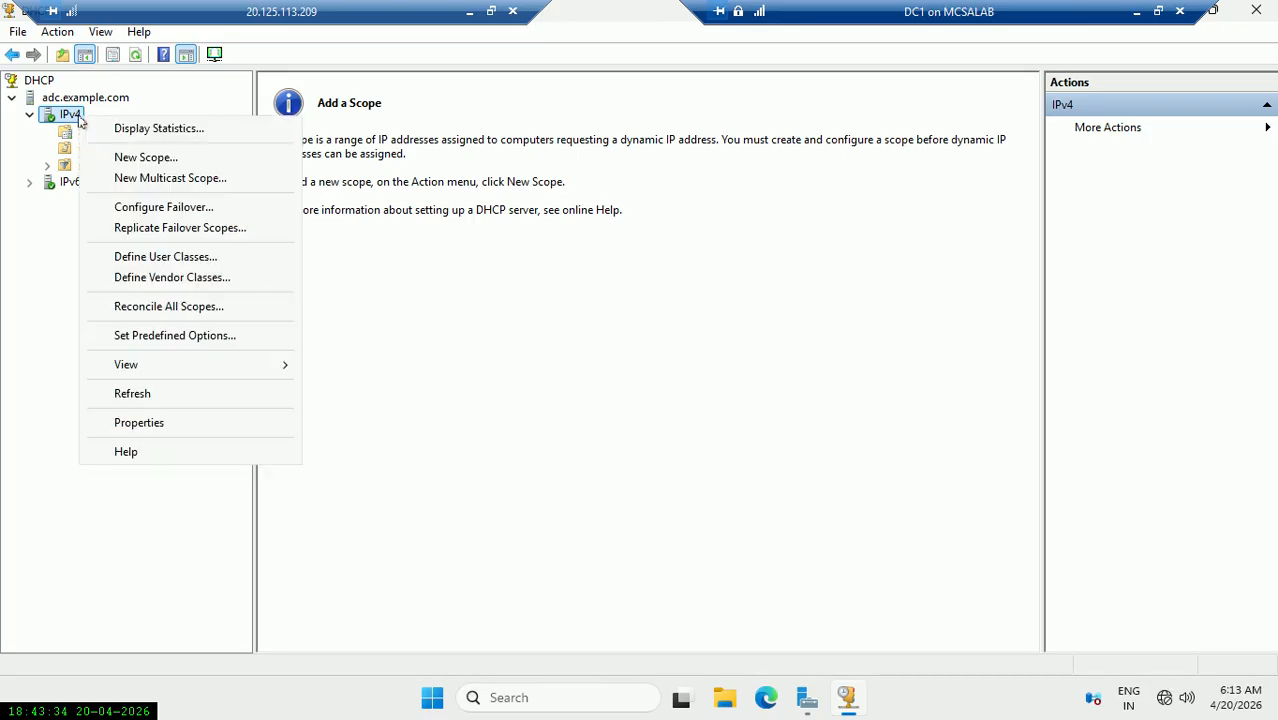
pyautogui.click(249, 167)
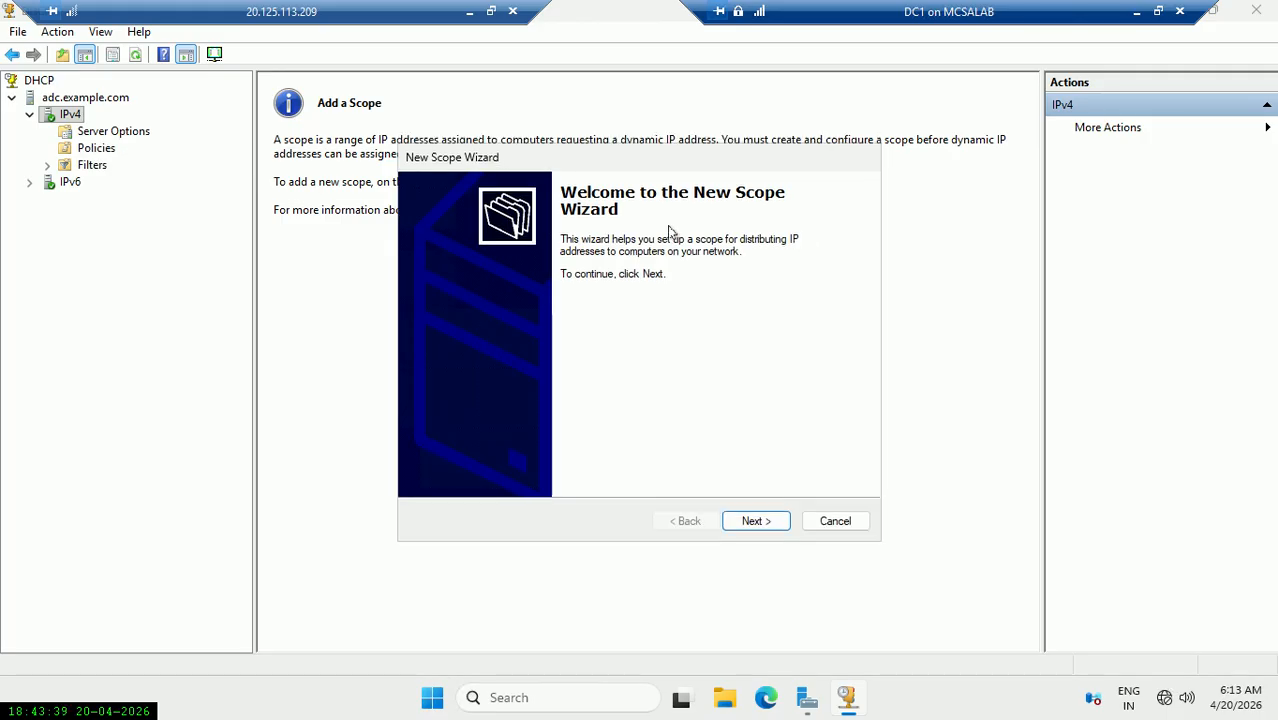
# Name the new scope 'demo'.
pyautogui.click(766, 590)
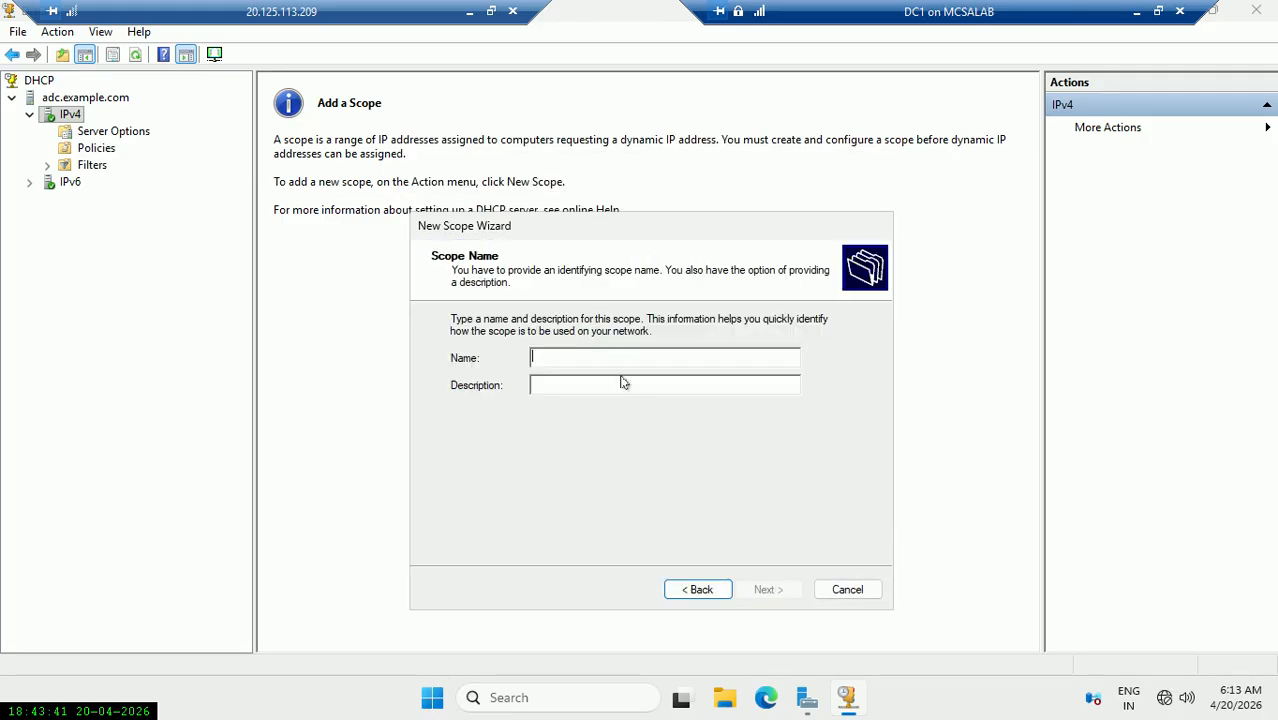
pyautogui.write('demo')
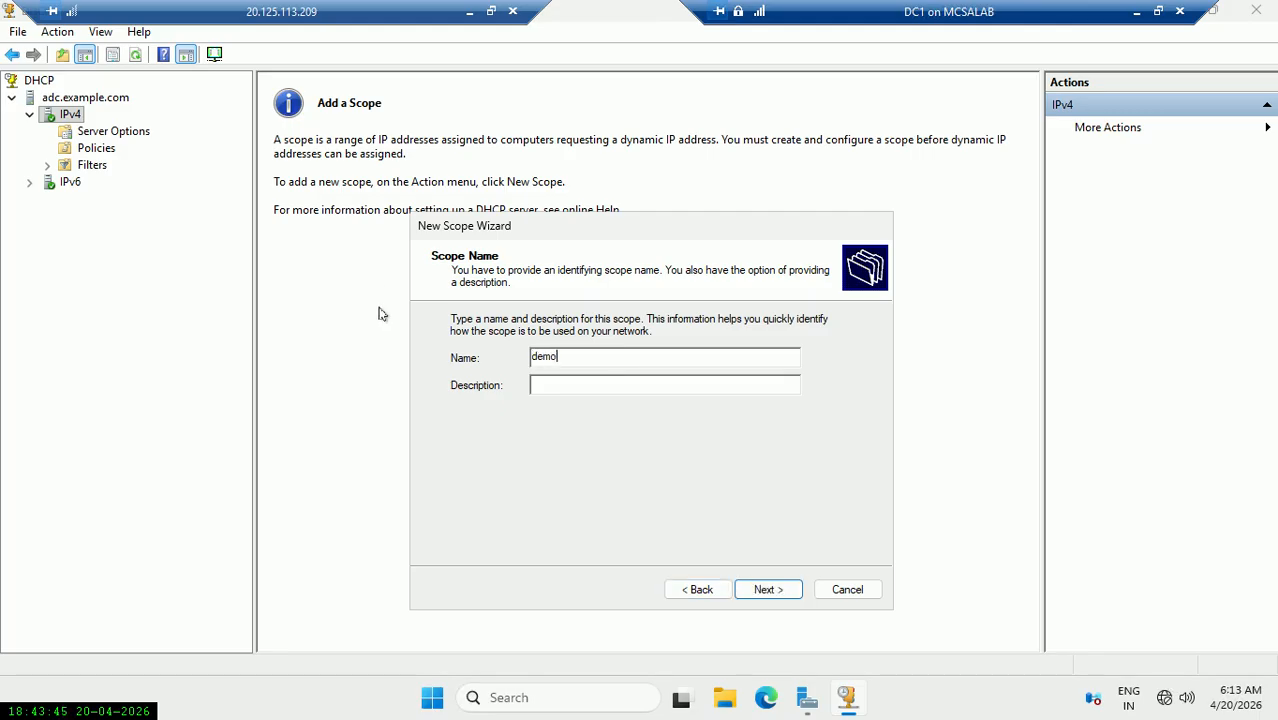
pyautogui.click(768, 590)
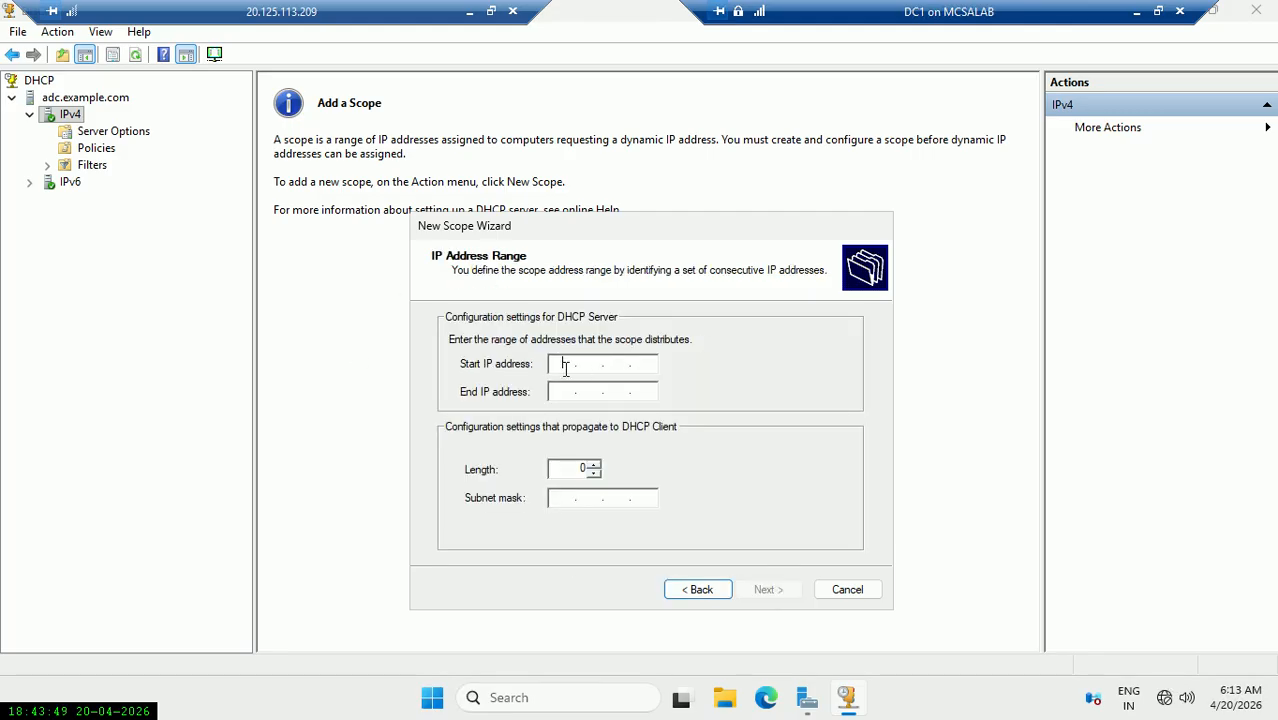
# Set the scope range 172.16.0.50 to 172.16.0.100 with mask 255.255.0.0.
pyautogui.write('172.16.0.50')
pyautogui.press('Tab')
pyautogui.write('172.')
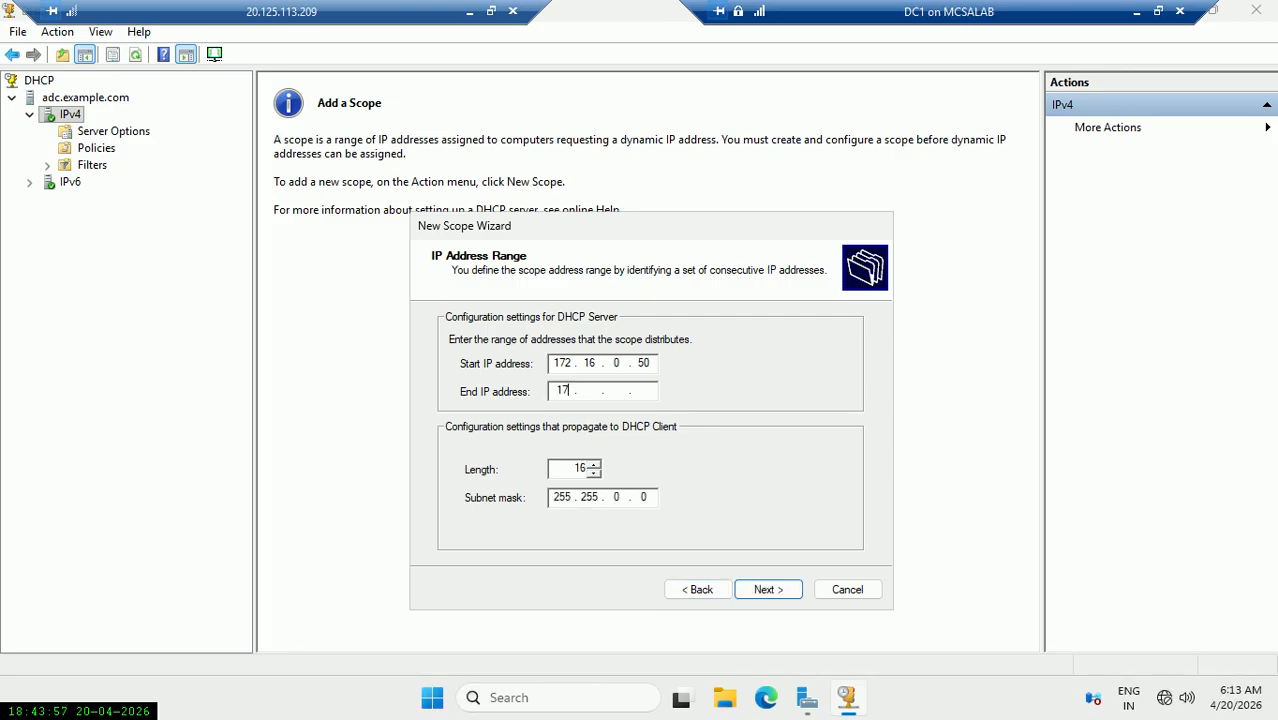
pyautogui.write('16.0.100')
pyautogui.click(779, 591)
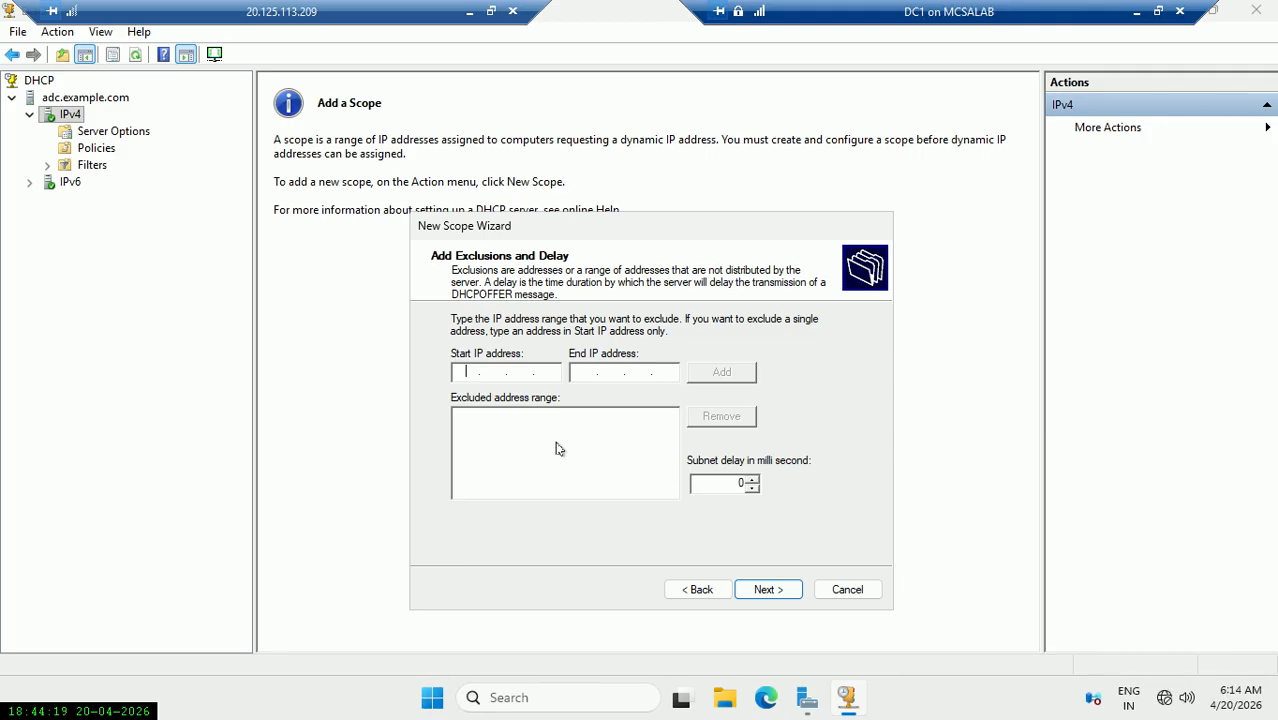
# Add an exclusion for 172.16.0.50 to 172.16.0.55, then continue to Lease Duration.
pyautogui.write('172.16.0.50')
pyautogui.press('Tab')
pyautogui.write('172 . 16 . 0 . 55')
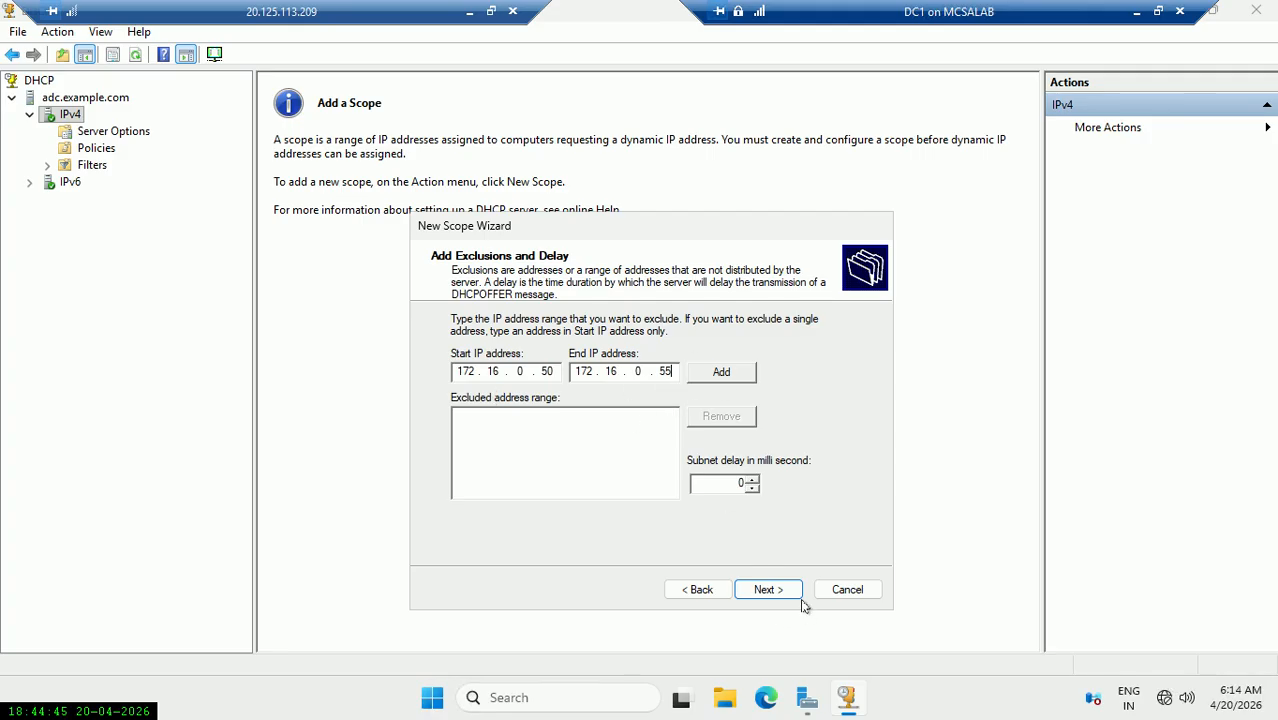
pyautogui.click(722, 372)
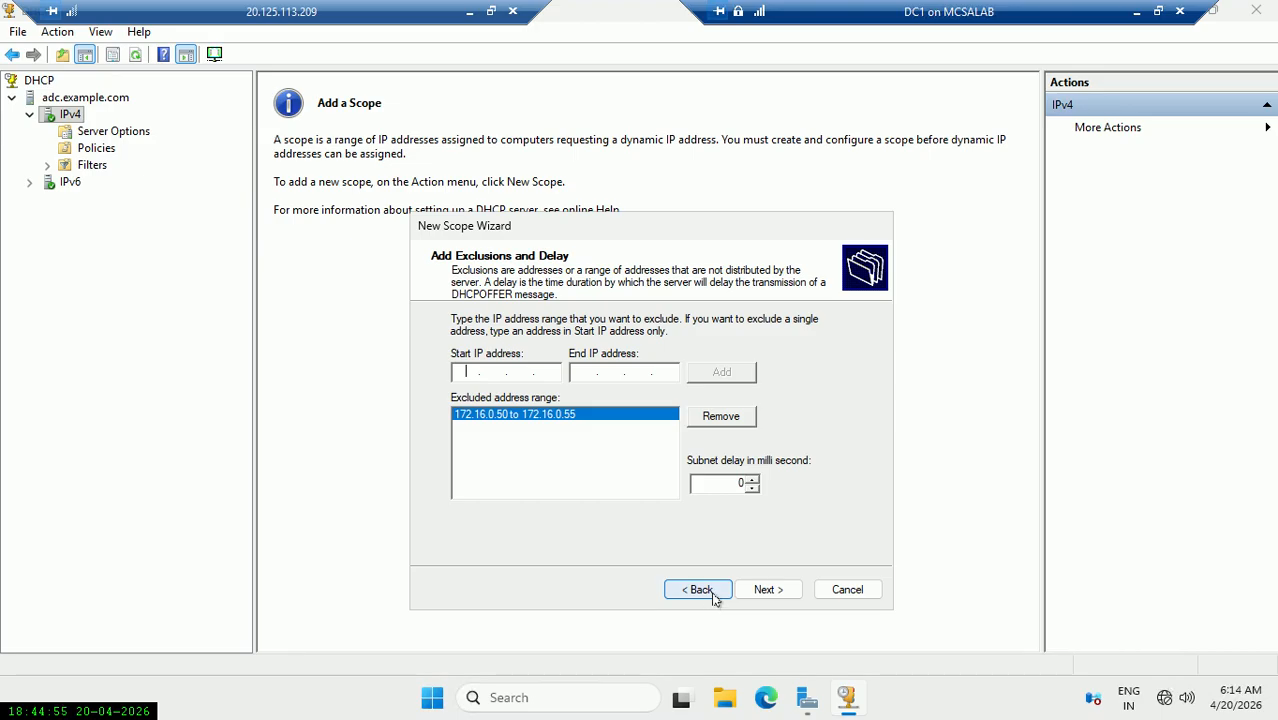
pyautogui.click(765, 592)
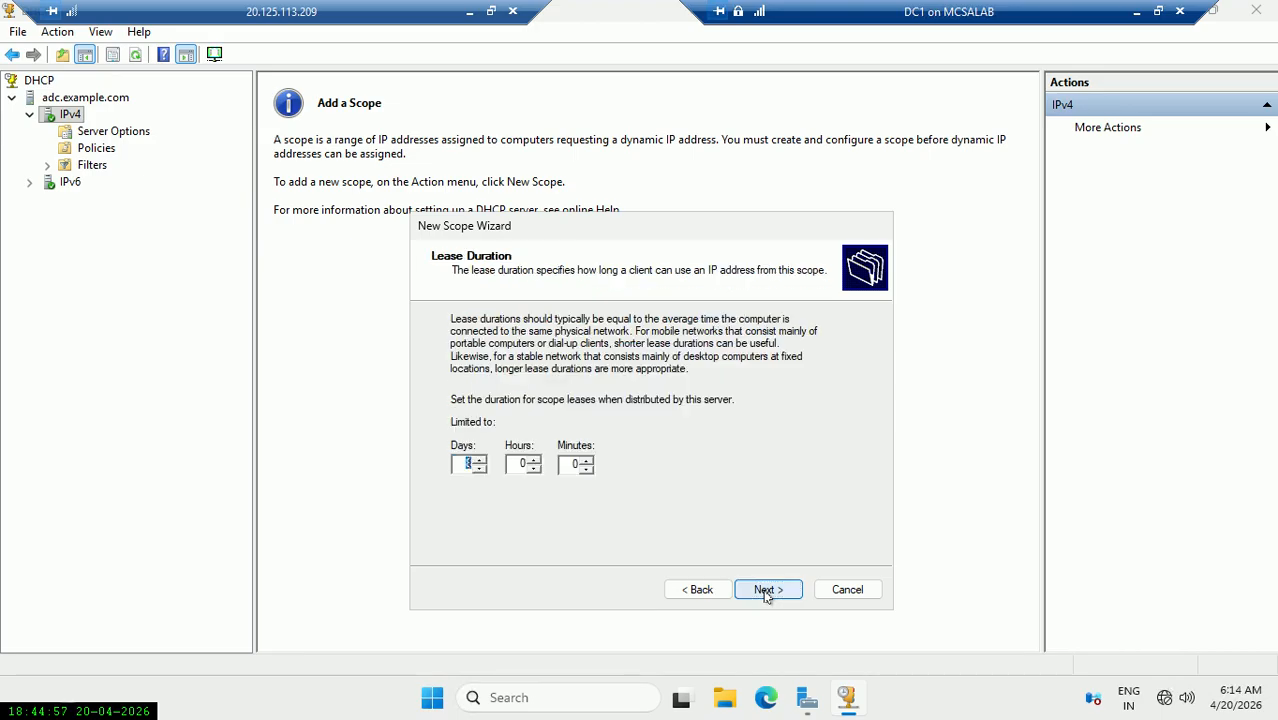
# Keep the lease at 8 days and choose to configure DHCP options now.
pyautogui.click(468, 463)
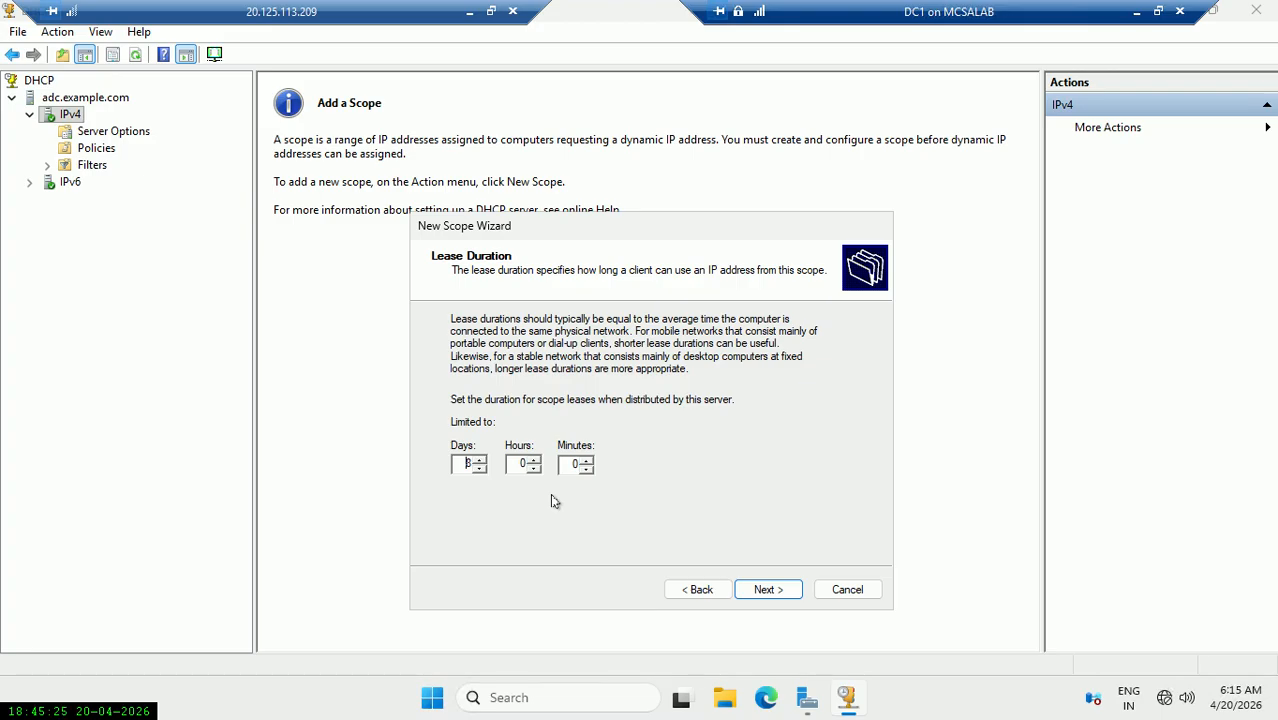
pyautogui.click(480, 460)
pyautogui.click(480, 469)
pyautogui.click(464, 466)
pyautogui.click(768, 591)
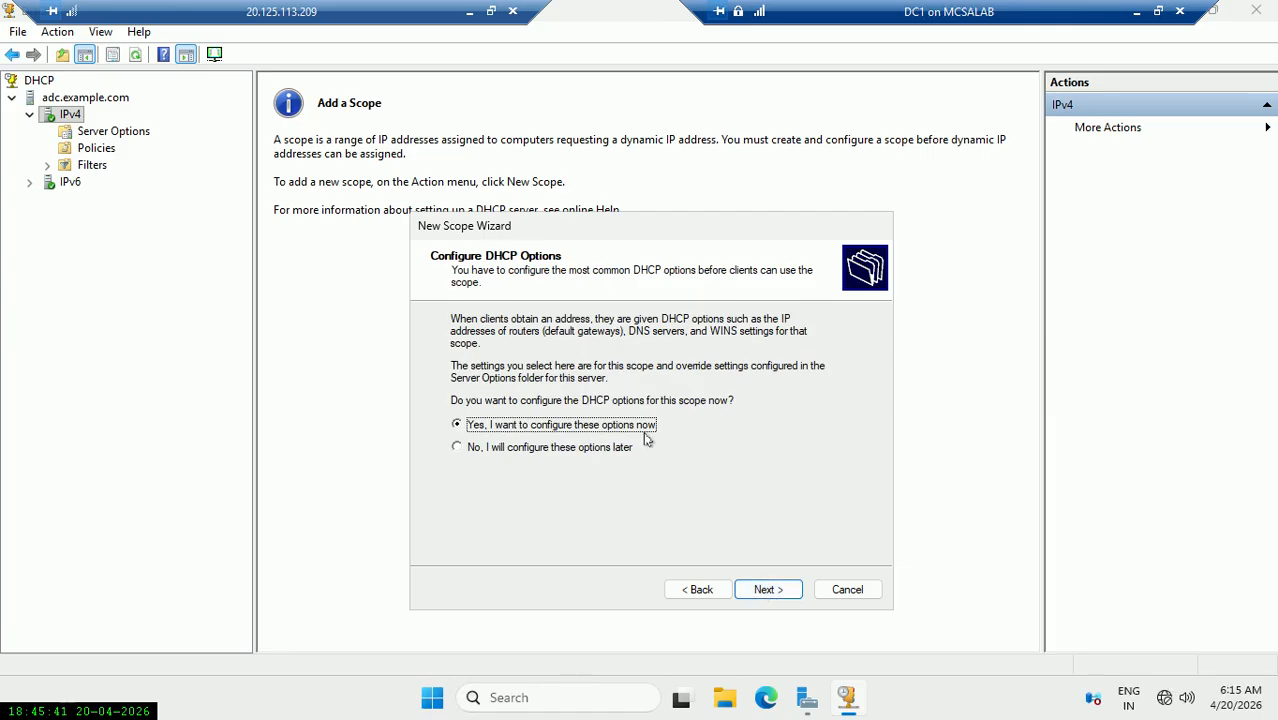
pyautogui.click(766, 590)
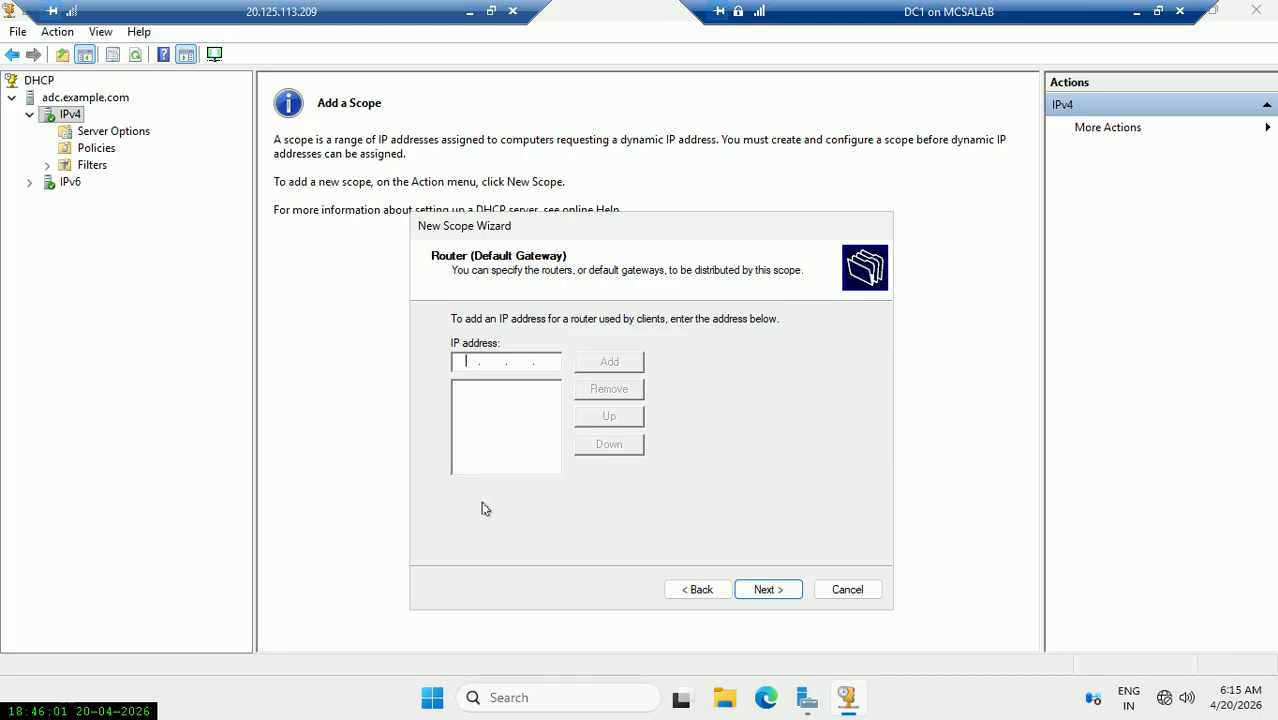
# Leave the gateway blank; accept domain example.com with DNS servers 172.16.0.2 and 172.16.0.1.
pyautogui.click(766, 588)
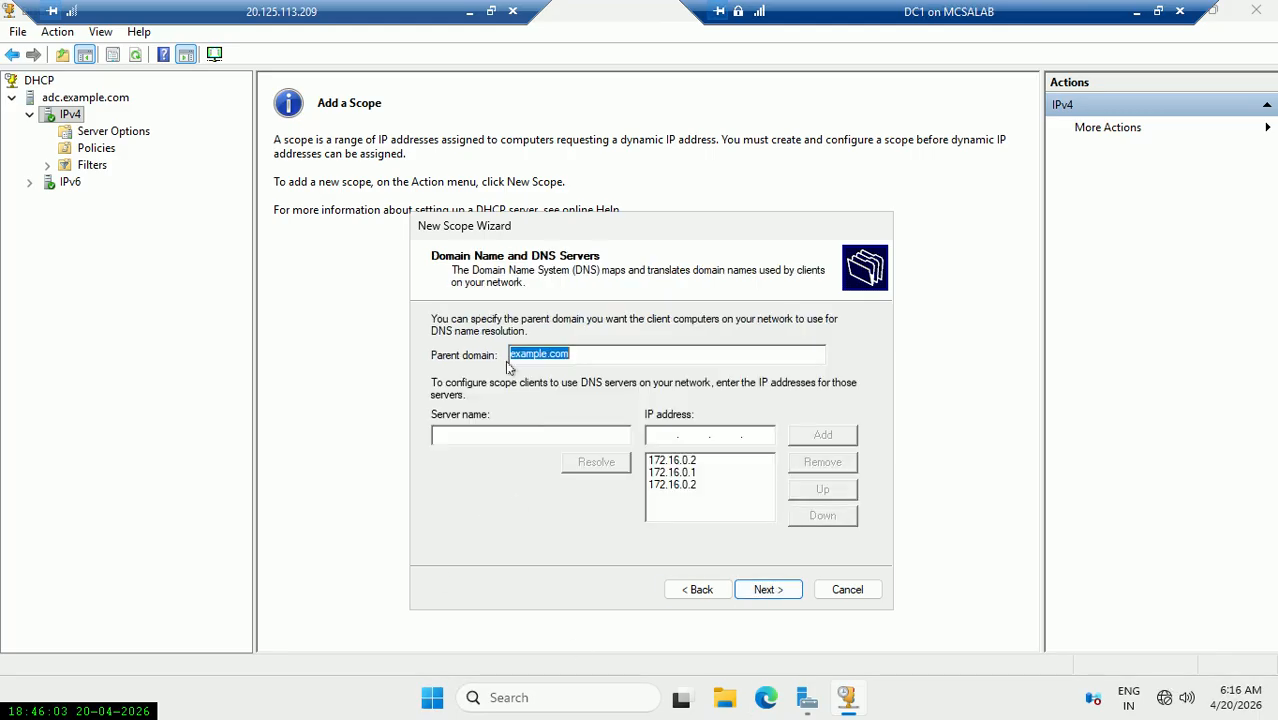
pyautogui.click(582, 356)
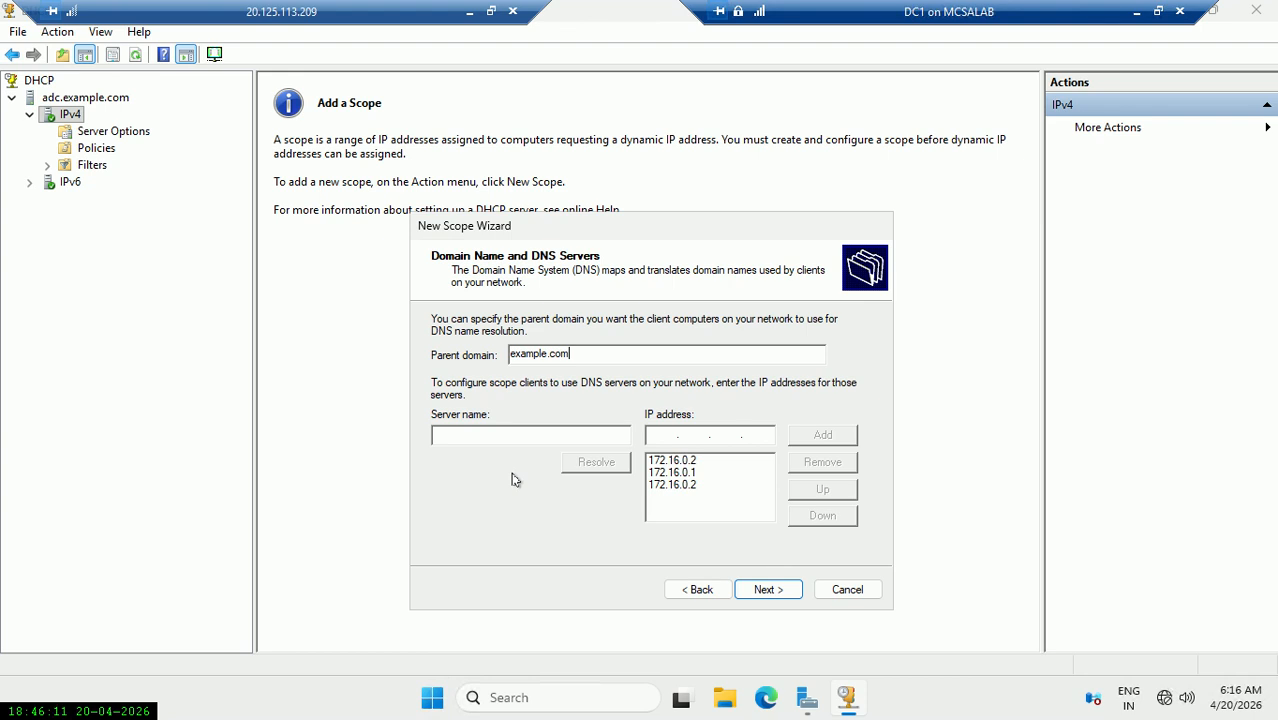
pyautogui.moveTo(574, 354); pyautogui.dragTo(493, 354)
pyautogui.click(694, 473)
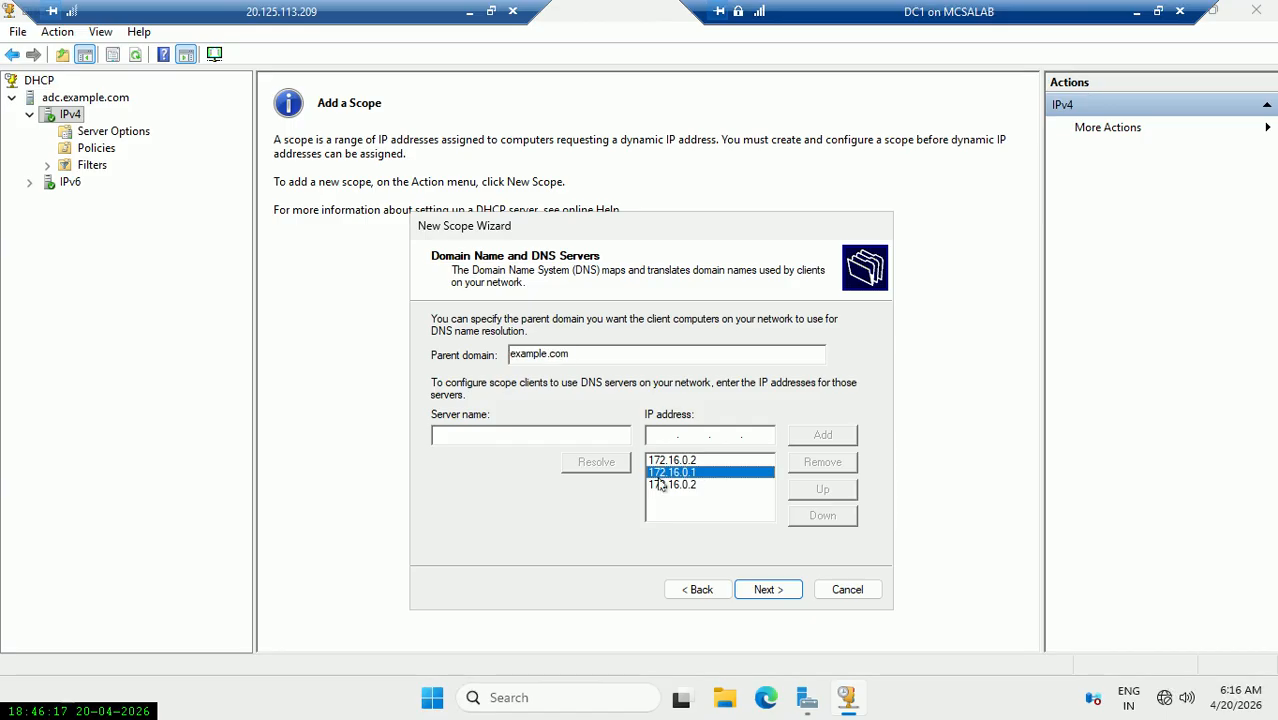
pyautogui.click(670, 484)
pyautogui.click(676, 472)
pyautogui.click(683, 461)
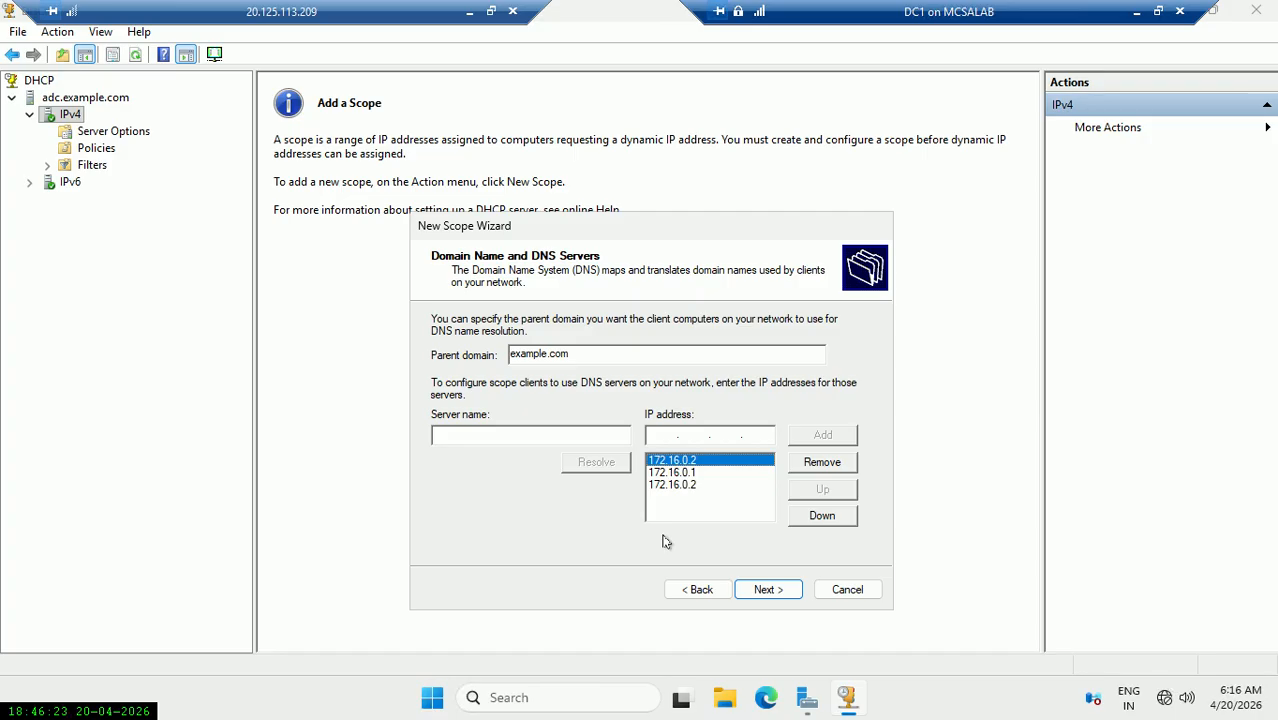
pyautogui.click(761, 590)
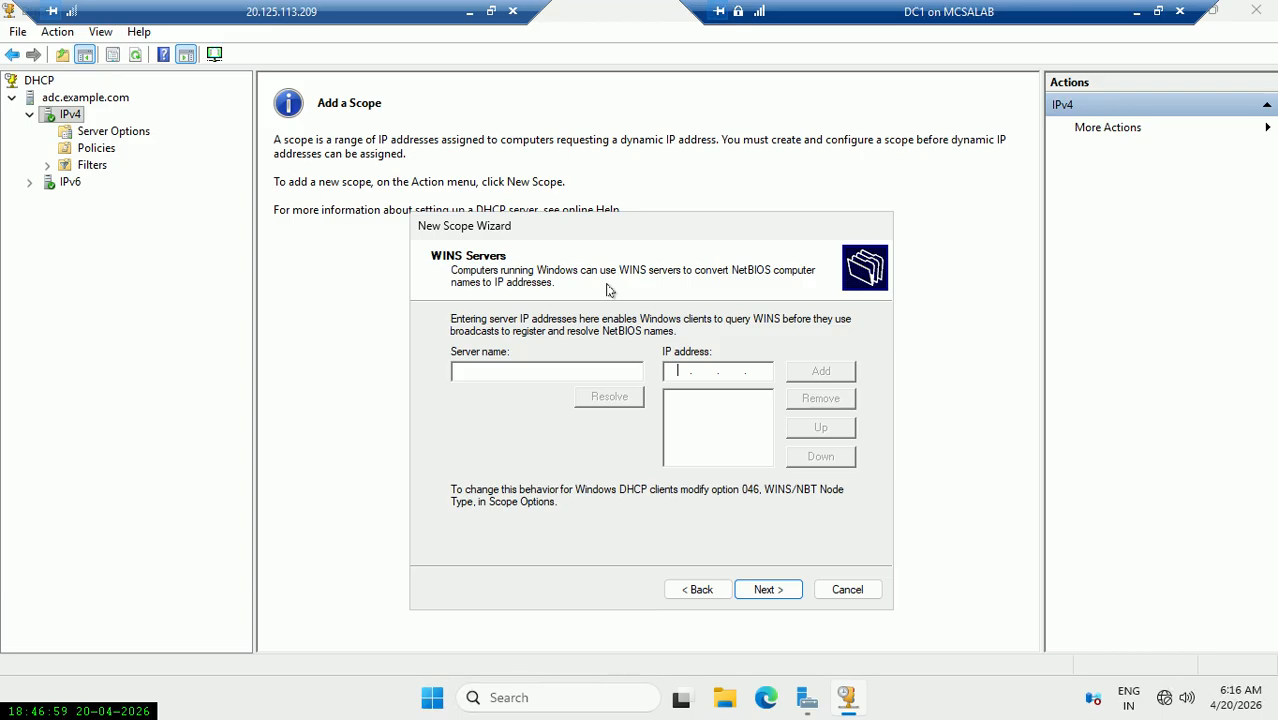
# Skip WINS servers, activate the demo scope now, and finish the wizard.
pyautogui.click(784, 592)
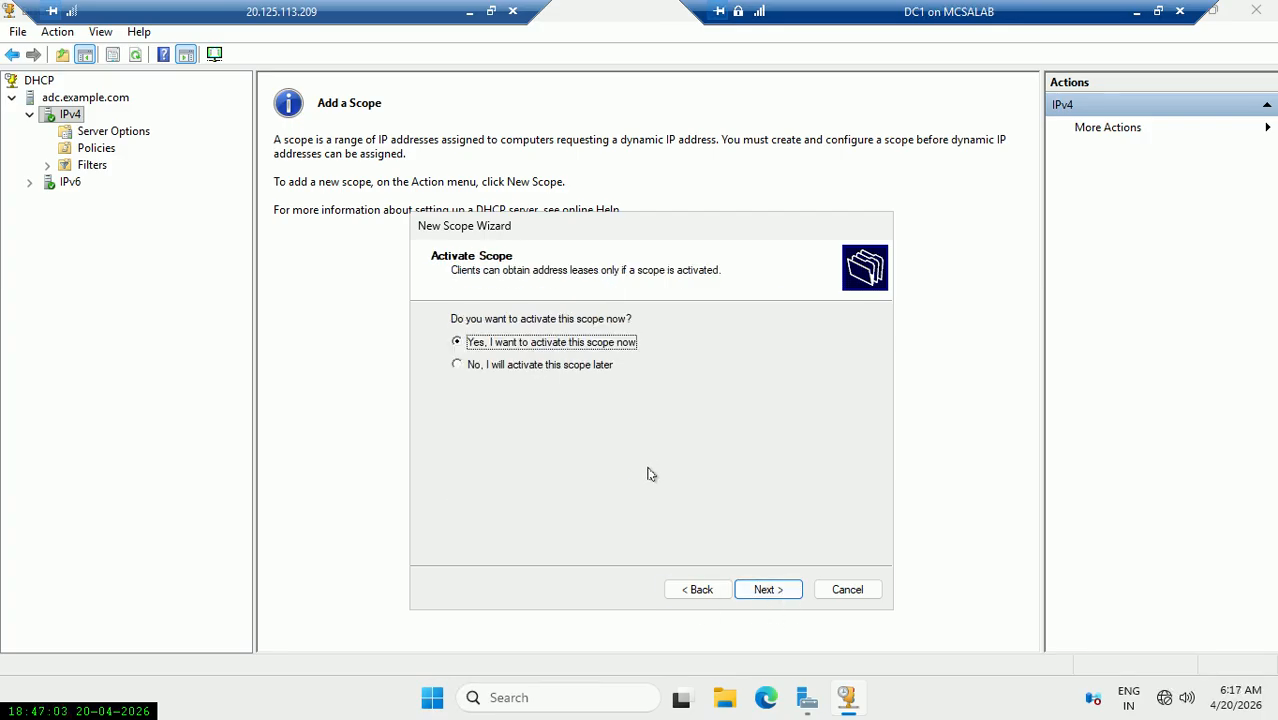
pyautogui.click(786, 591)
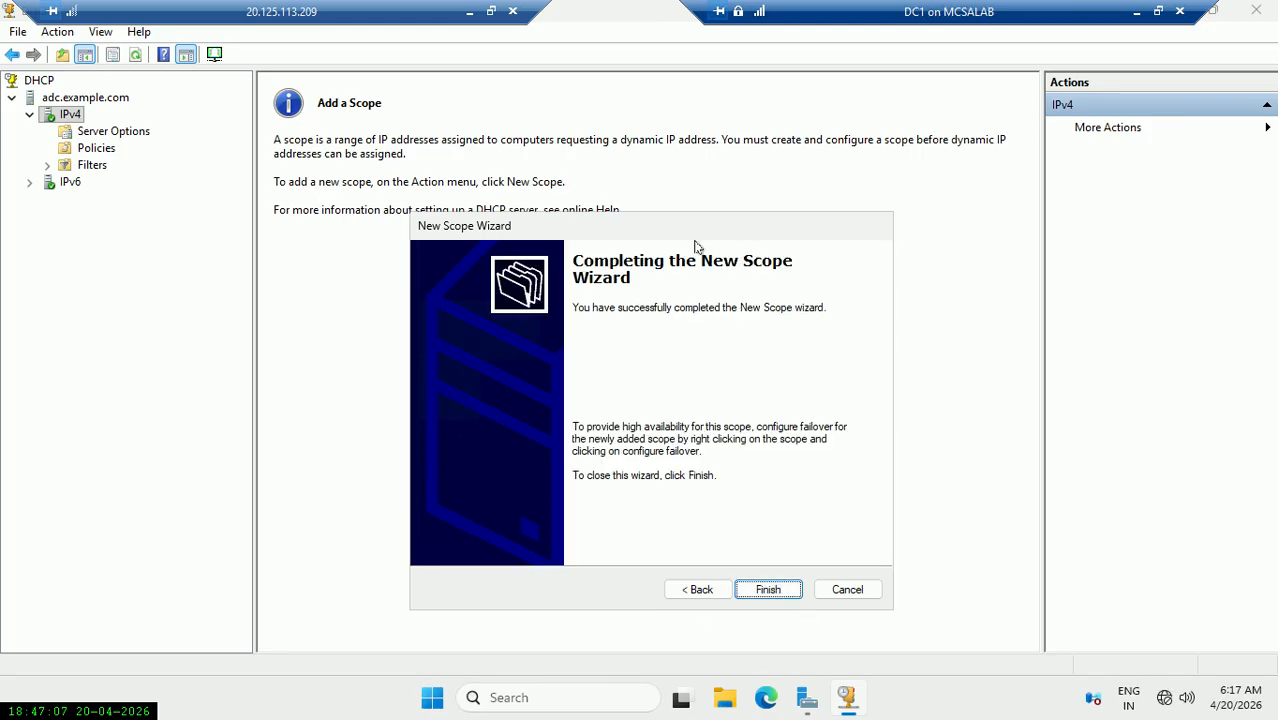
pyautogui.click(785, 592)
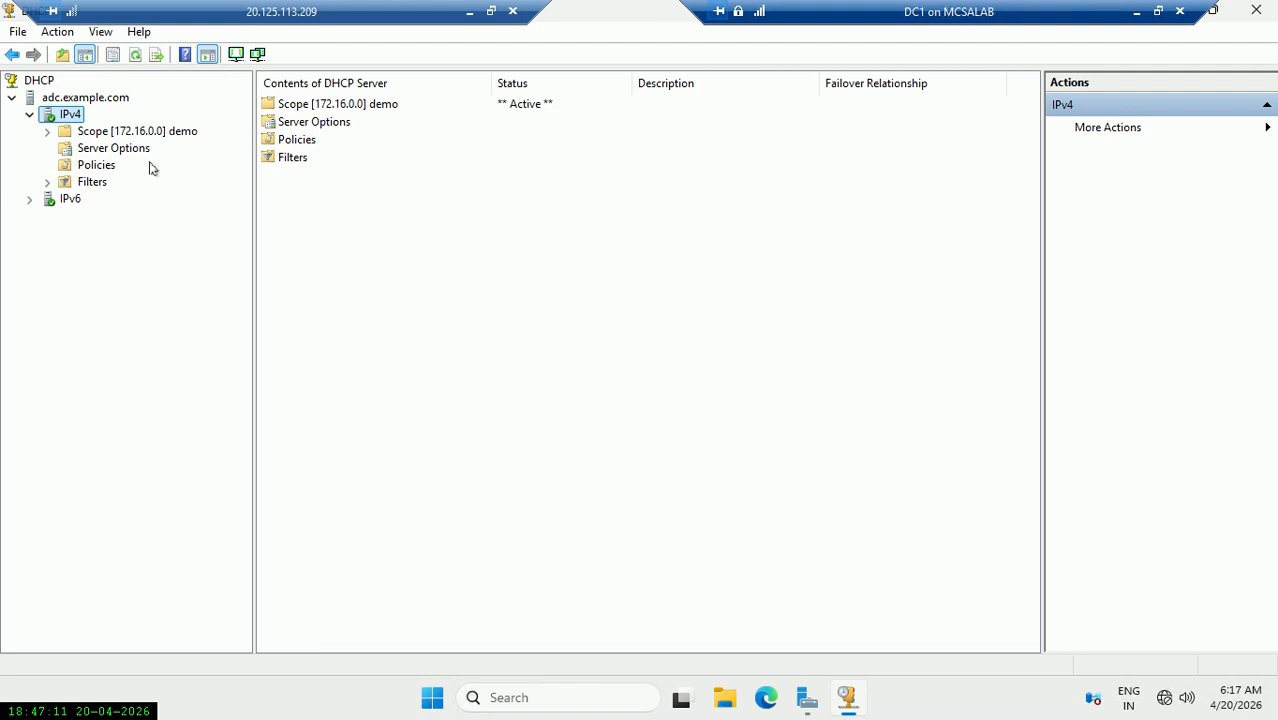
# Review the demo scope's Address Pool: range 172.16.0.50–100, exclusion 172.16.0.50–55.
pyautogui.click(189, 133)
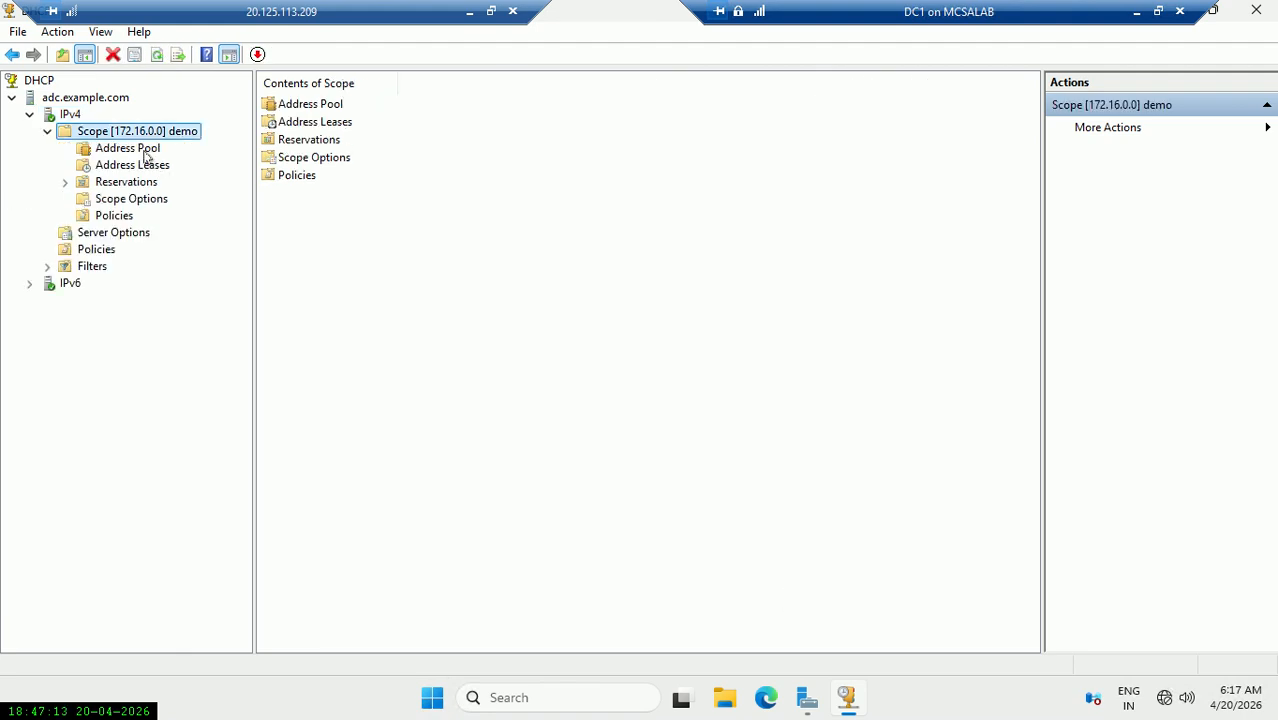
pyautogui.click(140, 150)
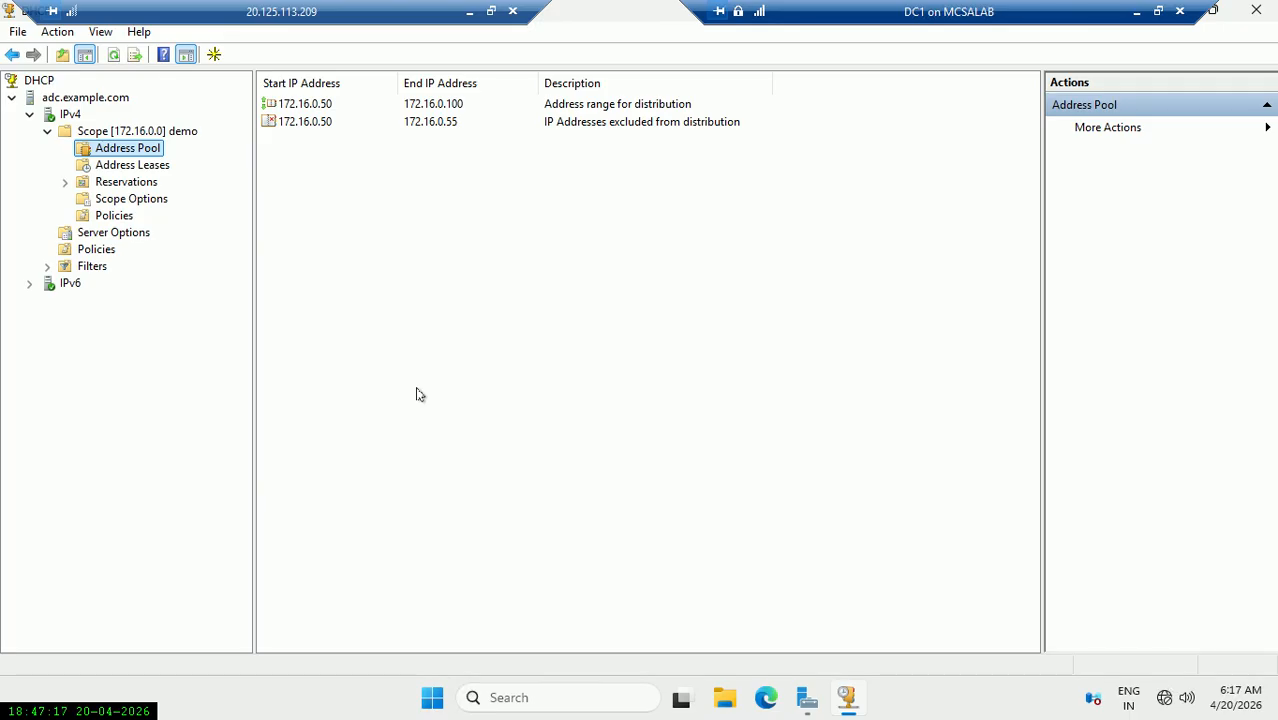
pyautogui.click(335, 106)
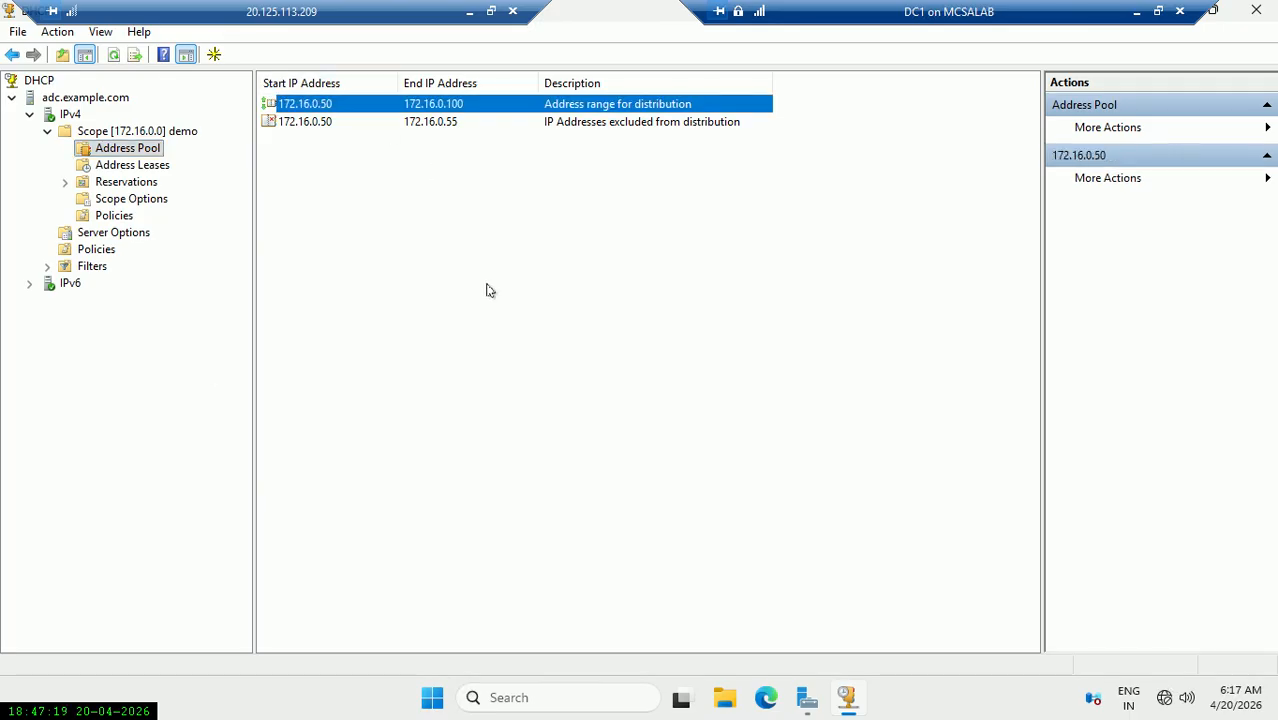
pyautogui.click(433, 125)
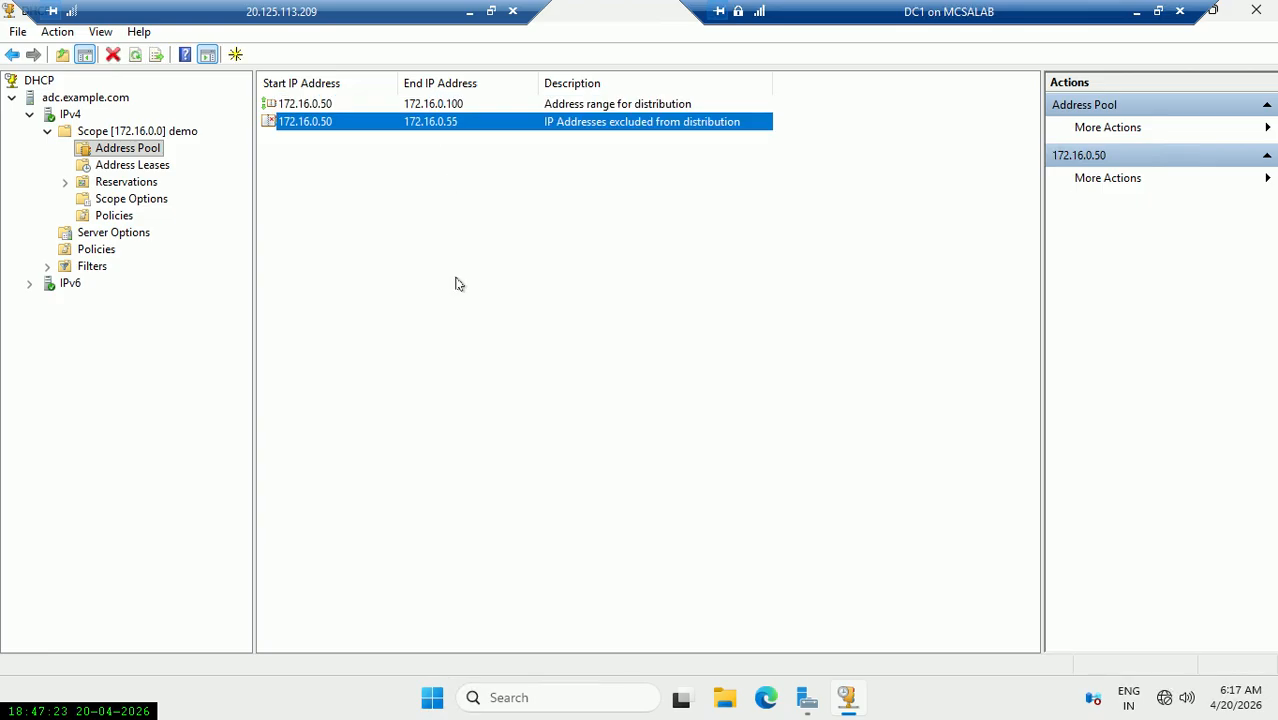
pyautogui.click(331, 104)
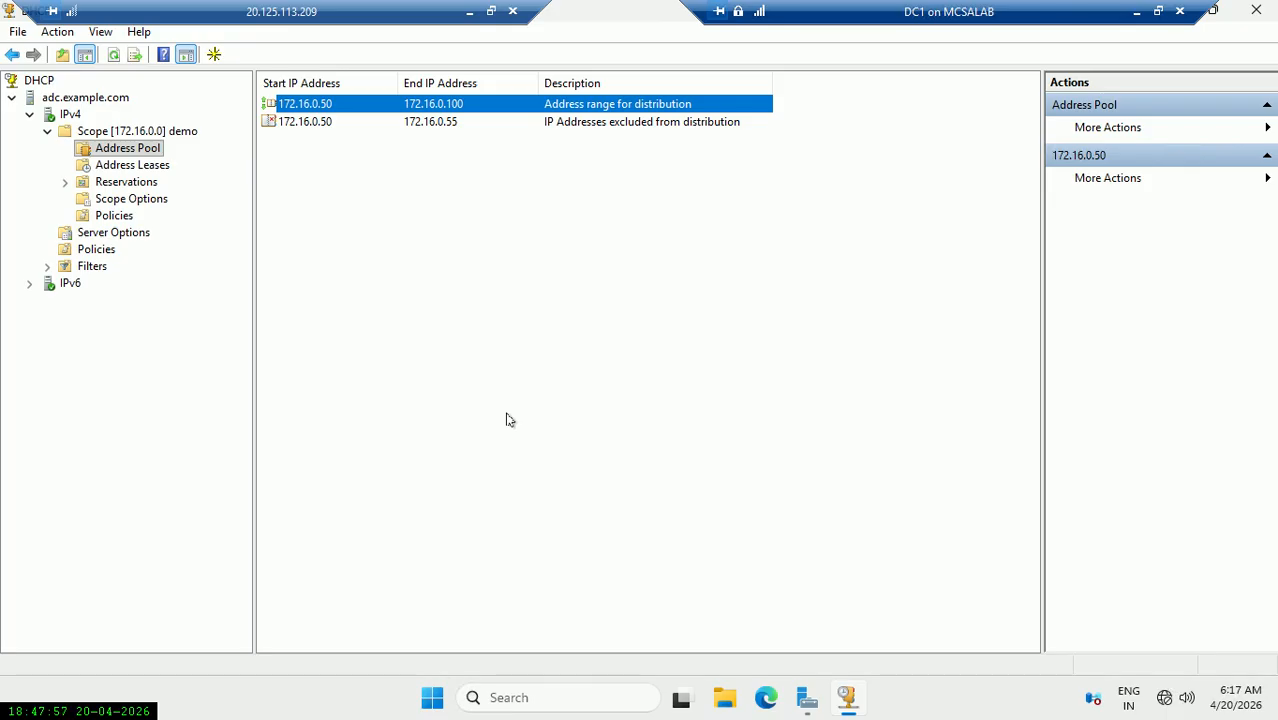
# Minimise the DC1 remote session and the browser to reveal the desktop.
pyautogui.press('alt')
pyautogui.click(469, 11)
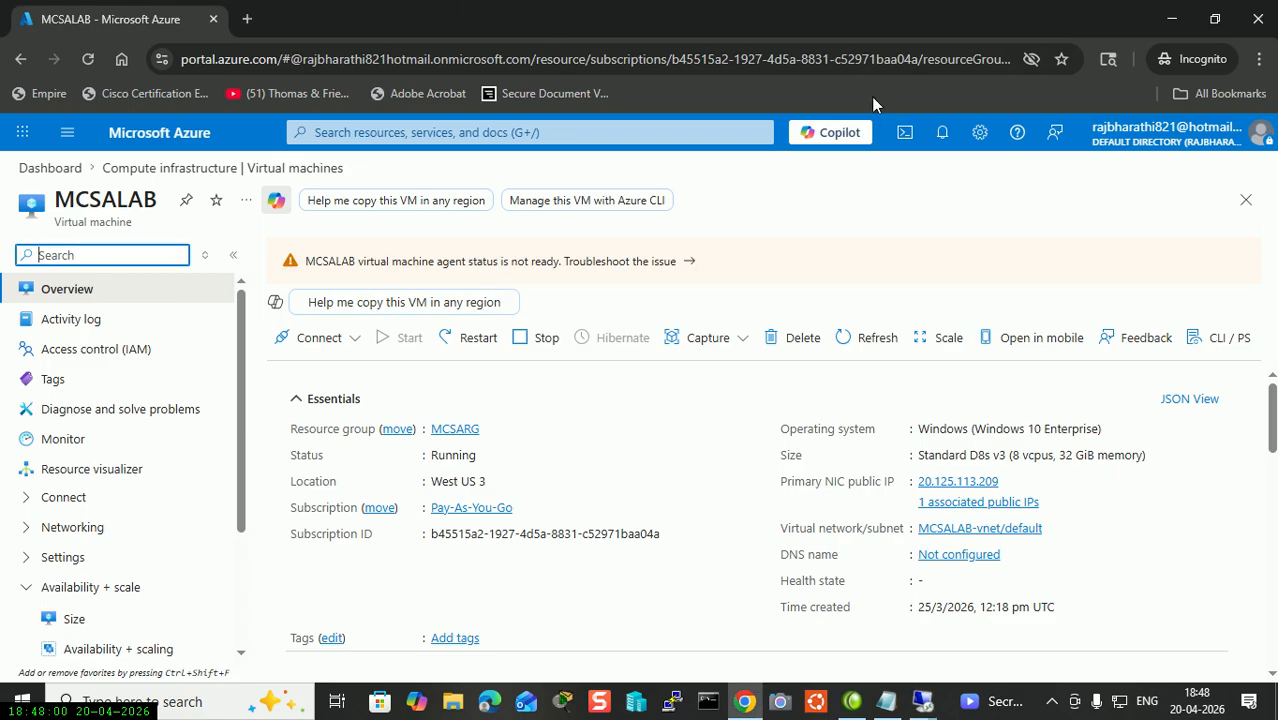
pyautogui.click(1175, 20)
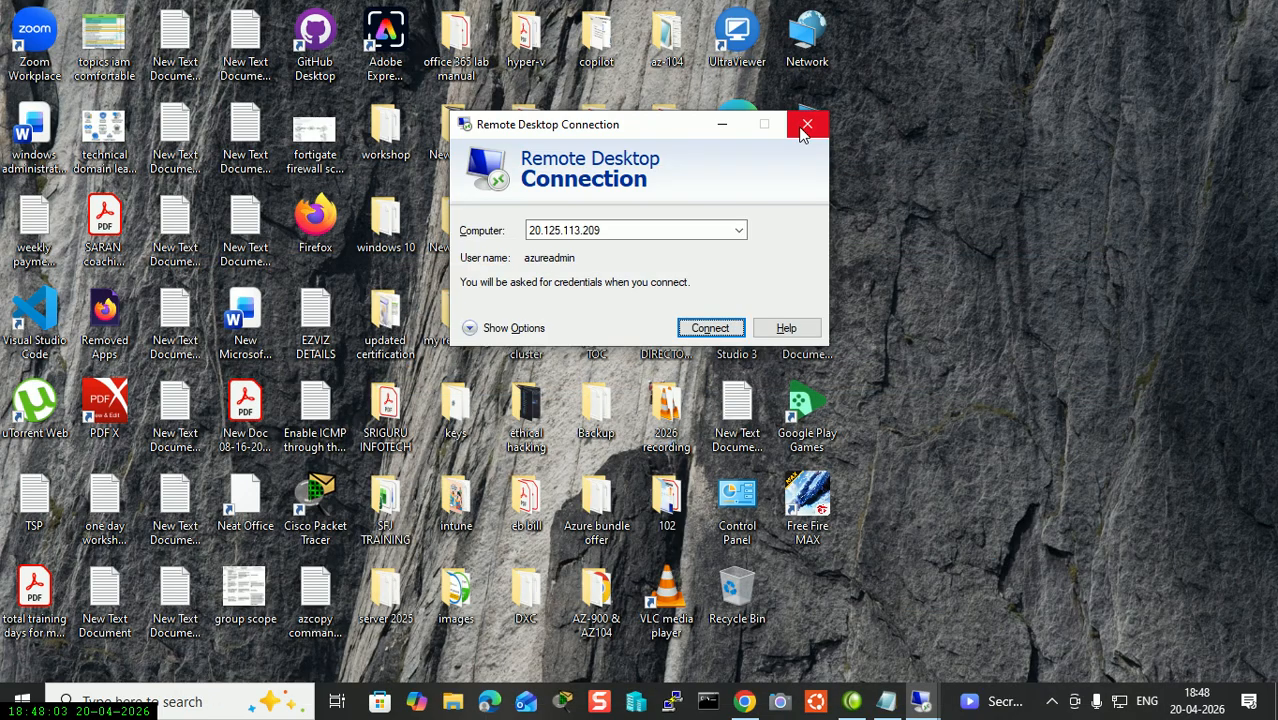